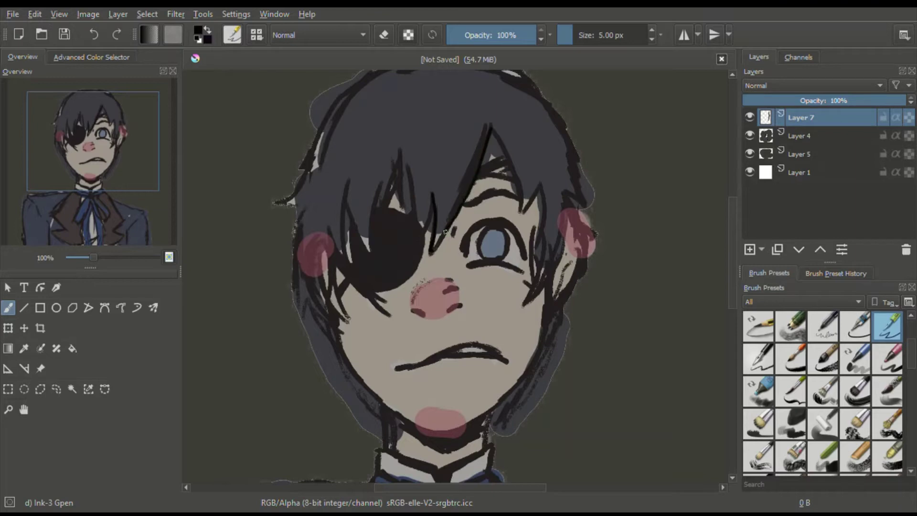
# - Ink the fringe strands above the eye patch on Layer 7 with the black 5 px Ink-3 Gpen brush
pyautogui.moveTo(433, 202); pyautogui.dragTo(419, 237)
pyautogui.moveTo(407, 169); pyautogui.dragTo(419, 234)
pyautogui.moveTo(400, 154)
pyautogui.mouseDown()
pyautogui.moveTo(416, 228)
pyautogui.moveTo(400, 166)
pyautogui.moveTo(385, 214)
pyautogui.mouseUp()
pyautogui.moveTo(382, 181); pyautogui.dragTo(369, 241)
pyautogui.moveTo(349, 181)
pyautogui.mouseDown()
pyautogui.moveTo(353, 228)
pyautogui.moveTo(369, 252)
pyautogui.mouseUp()
pyautogui.rightClick(490, 128)
pyautogui.rightClick(547, 186)
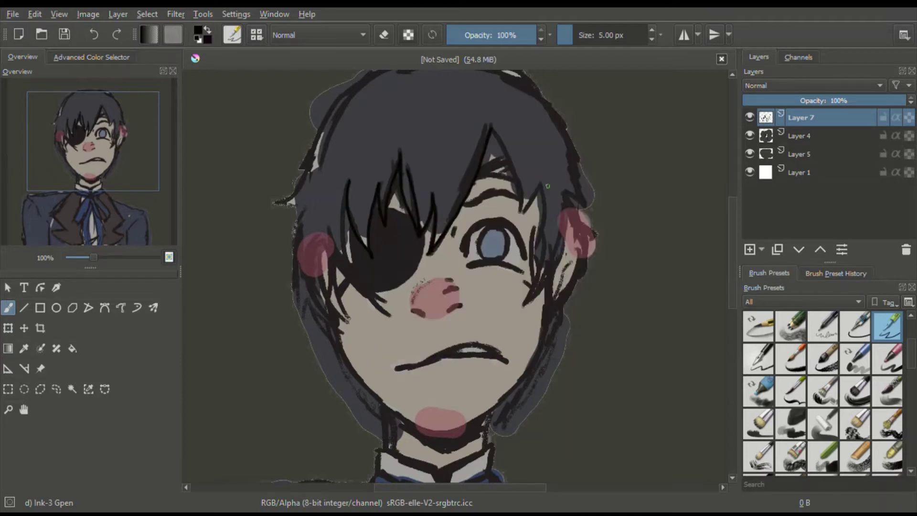
# - Ink the fringe strands framing the open eye and the strand at the eye patch's outer edge
pyautogui.moveTo(495, 126)
pyautogui.mouseDown()
pyautogui.moveTo(521, 209)
pyautogui.moveTo(542, 203)
pyautogui.moveTo(536, 289)
pyautogui.moveTo(524, 307)
pyautogui.mouseUp()
pyautogui.moveTo(568, 194)
pyautogui.mouseDown()
pyautogui.moveTo(542, 288)
pyautogui.moveTo(524, 306)
pyautogui.mouseUp()
pyautogui.moveTo(348, 194); pyautogui.dragTo(352, 273)
pyautogui.moveTo(329, 231)
pyautogui.mouseDown()
pyautogui.moveTo(349, 267)
pyautogui.moveTo(342, 327)
pyautogui.mouseUp()
pyautogui.moveTo(325, 277)
pyautogui.mouseDown()
pyautogui.moveTo(329, 233)
pyautogui.moveTo(338, 296)
pyautogui.mouseUp()
pyautogui.hotkey('ctrl', 'z')
pyautogui.hotkey('ctrl', 'z')
pyautogui.hotkey('ctrl', 'z')
pyautogui.moveTo(329, 237); pyautogui.dragTo(338, 327)
pyautogui.moveTo(338, 326)
pyautogui.mouseDown()
pyautogui.moveTo(324, 241)
pyautogui.moveTo(336, 256)
pyautogui.mouseUp()
pyautogui.hotkey('ctrl', 'z')
pyautogui.hotkey('ctrl', 'z')
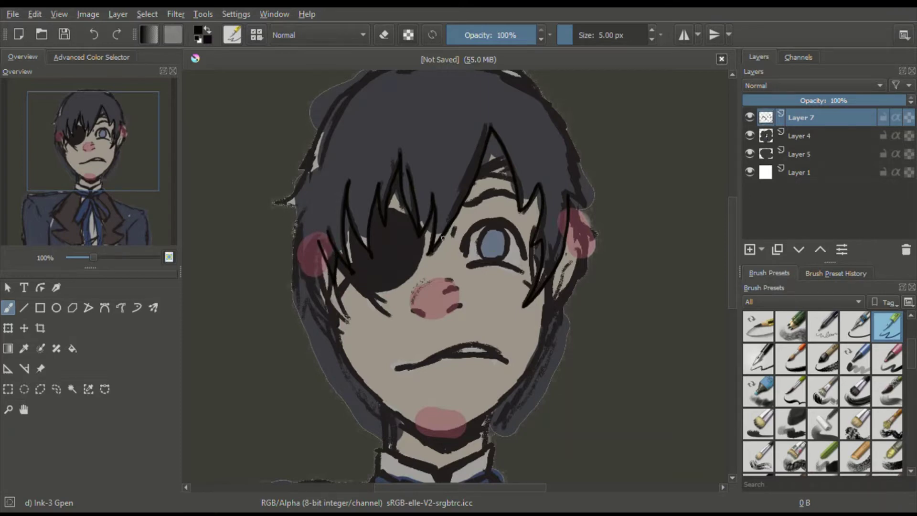
# - Ink the small hair tufts that stick out on both sides of the head
pyautogui.moveTo(568, 195); pyautogui.dragTo(586, 202)
pyautogui.moveTo(273, 202); pyautogui.dragTo(301, 207)
pyautogui.moveTo(318, 249); pyautogui.dragTo(330, 315)
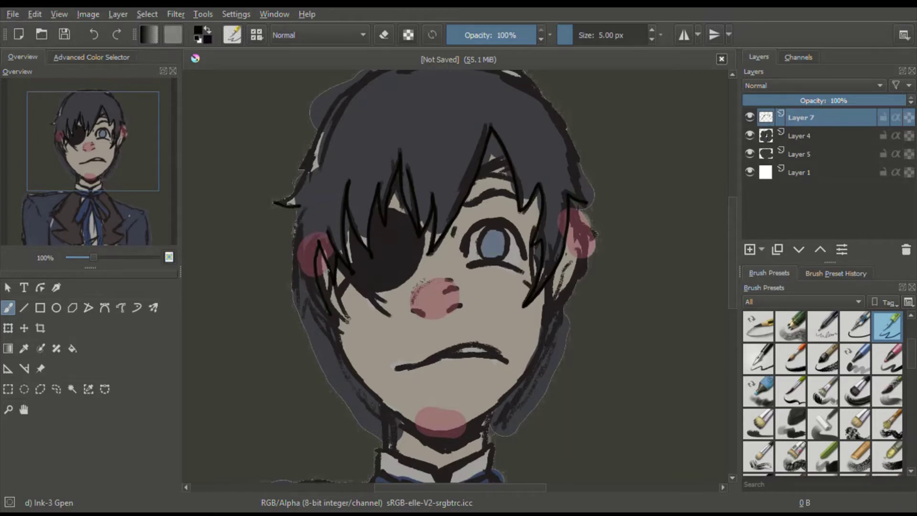
pyautogui.hotkey('ctrl', 'z')
pyautogui.moveTo(330, 278); pyautogui.dragTo(338, 304)
pyautogui.hotkey('ctrl', 'z')
# - Turn on horizontal mirroring and ink the jawline from the side of the face down to the chin
pyautogui.click(683, 35)
pyautogui.moveTo(322, 258)
pyautogui.mouseDown()
pyautogui.moveTo(342, 355)
pyautogui.moveTo(379, 396)
pyautogui.moveTo(438, 430)
pyautogui.mouseUp()
pyautogui.press('e')
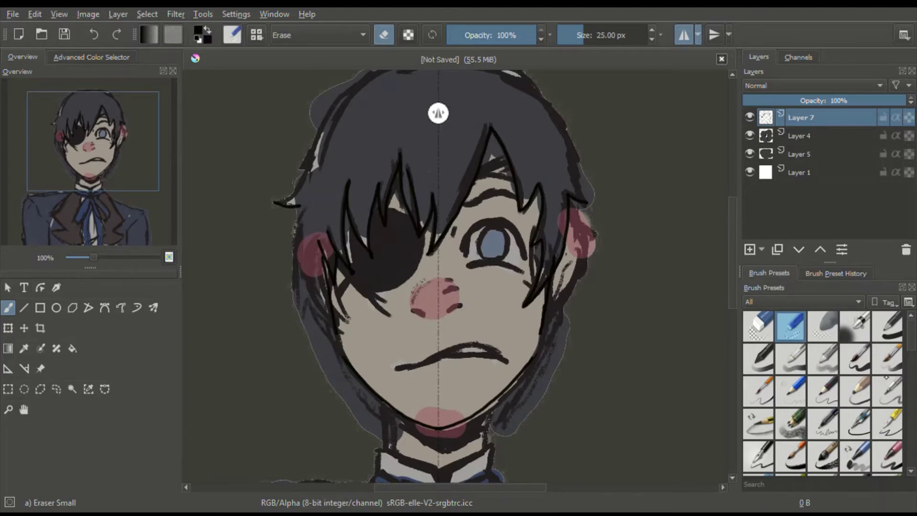
pyautogui.press('e')
pyautogui.moveTo(337, 336)
pyautogui.mouseDown()
pyautogui.moveTo(349, 361)
pyautogui.moveTo(336, 333)
pyautogui.moveTo(341, 350)
pyautogui.mouseUp()
pyautogui.hotkey('ctrl', 'z')
pyautogui.hotkey('ctrl', 'z')
pyautogui.hotkey('ctrl', 'z')
pyautogui.hotkey('ctrl', 'z')
# - Extend the mirrored jawline upward along both cheeks to the ears
pyautogui.hotkey('ctrl', '+')
pyautogui.hotkey('ctrl', '+')
pyautogui.hotkey('ctrl', '+')
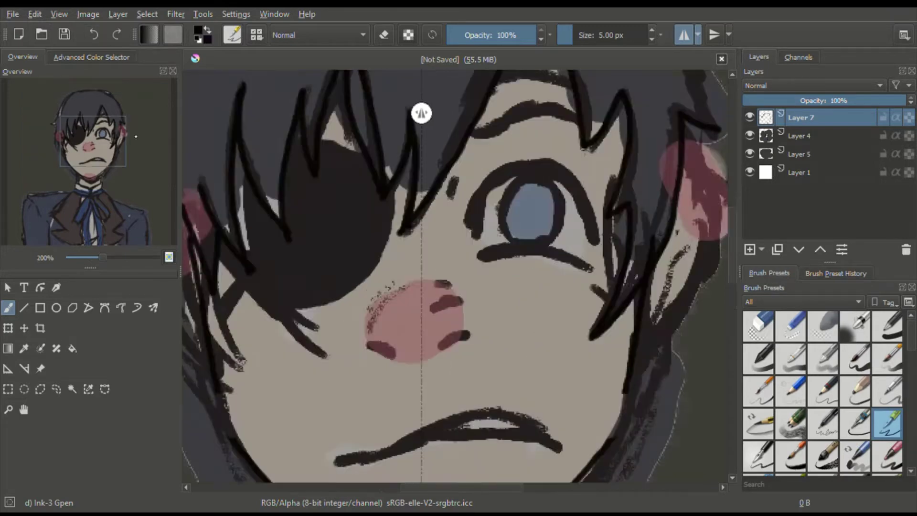
pyautogui.moveTo(306, 406); pyautogui.dragTo(518, 135)
pyautogui.moveTo(333, 173); pyautogui.dragTo(352, 236)
pyautogui.hotkey('ctrl', 'z')
pyautogui.hotkey('ctrl', '-')
pyautogui.hotkey('ctrl', '-')
pyautogui.moveTo(64, 140); pyautogui.dragTo(113, 131)
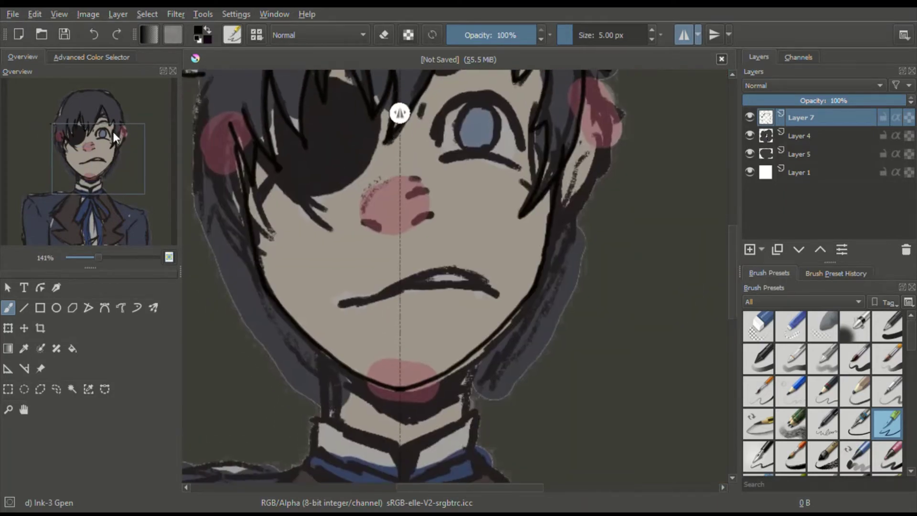
# - Erase the stray mirrored line over the hair next to the right ear and turn horizontal mirroring off
pyautogui.click(790, 326)
pyautogui.moveTo(564, 142); pyautogui.dragTo(556, 159)
pyautogui.click(683, 35)
# - Ink the outlines of both ears with the 5 px Ink-3 Gpen brush
pyautogui.press('/')
pyautogui.moveTo(234, 133); pyautogui.dragTo(245, 175)
pyautogui.moveTo(588, 92)
pyautogui.mouseDown()
pyautogui.moveTo(604, 133)
pyautogui.moveTo(602, 159)
pyautogui.moveTo(549, 236)
pyautogui.mouseUp()
pyautogui.moveTo(232, 122)
pyautogui.mouseDown()
pyautogui.moveTo(218, 135)
pyautogui.moveTo(214, 166)
pyautogui.moveTo(227, 208)
pyautogui.moveTo(249, 234)
pyautogui.mouseUp()
pyautogui.hotkey('ctrl', 'z')
pyautogui.moveTo(231, 123)
pyautogui.mouseDown()
pyautogui.moveTo(217, 153)
pyautogui.moveTo(225, 209)
pyautogui.moveTo(253, 250)
pyautogui.mouseUp()
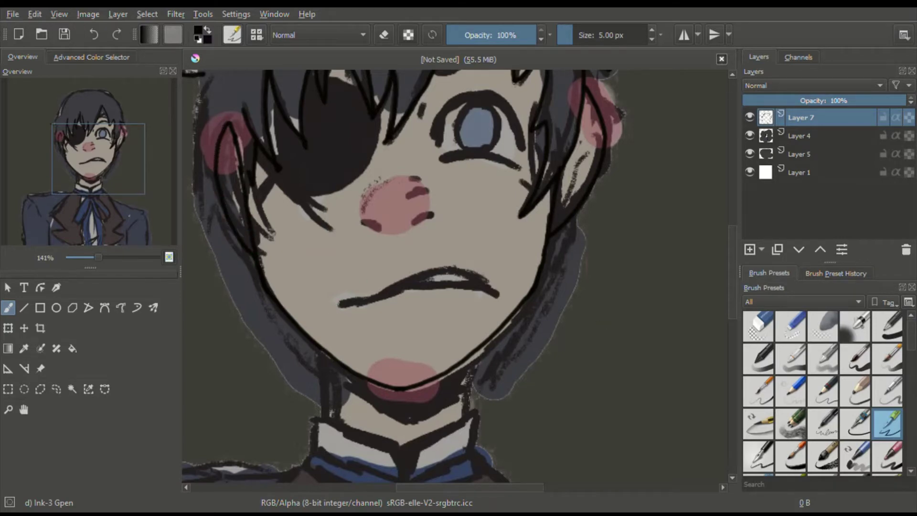
# - Ink the mouth with its lower lip line and the short strokes of the nose
pyautogui.moveTo(337, 303)
pyautogui.mouseDown()
pyautogui.moveTo(403, 282)
pyautogui.moveTo(487, 280)
pyautogui.moveTo(498, 295)
pyautogui.mouseUp()
pyautogui.moveTo(396, 284); pyautogui.dragTo(486, 280)
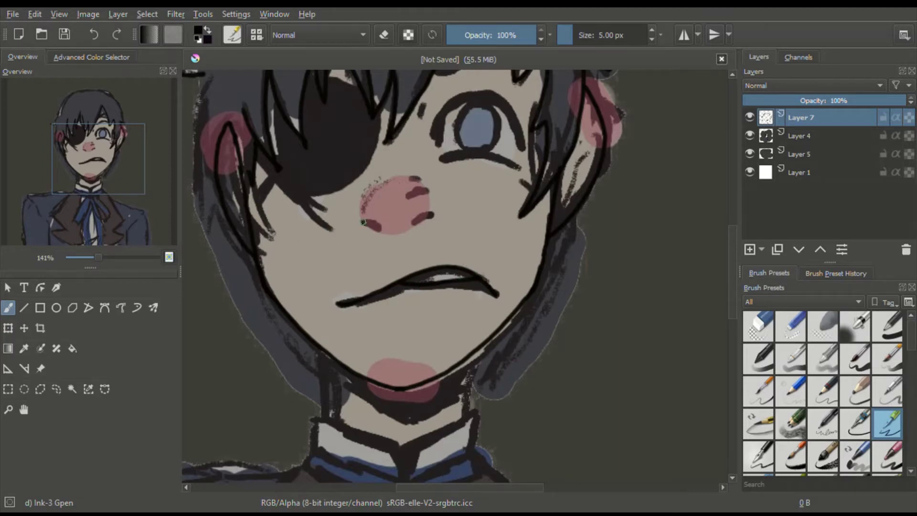
pyautogui.moveTo(363, 222)
pyautogui.mouseDown()
pyautogui.moveTo(380, 230)
pyautogui.moveTo(434, 215)
pyautogui.moveTo(422, 178)
pyautogui.mouseUp()
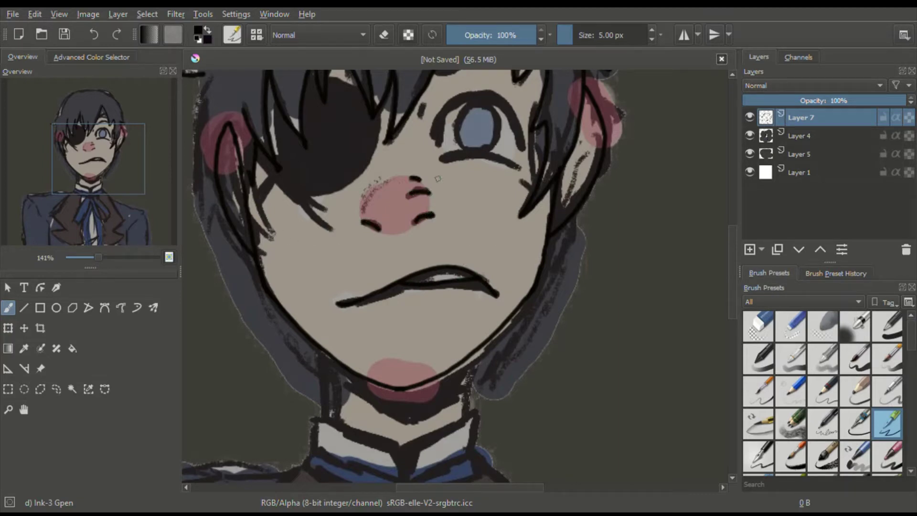
# - Ink the eye patch's outline between the fringe strands and hide the colour sketch on Layer 4
pyautogui.moveTo(264, 152)
pyautogui.mouseDown()
pyautogui.moveTo(275, 185)
pyautogui.moveTo(307, 194)
pyautogui.moveTo(340, 188)
pyautogui.moveTo(365, 169)
pyautogui.moveTo(383, 113)
pyautogui.mouseUp()
pyautogui.moveTo(349, 72); pyautogui.dragTo(328, 73)
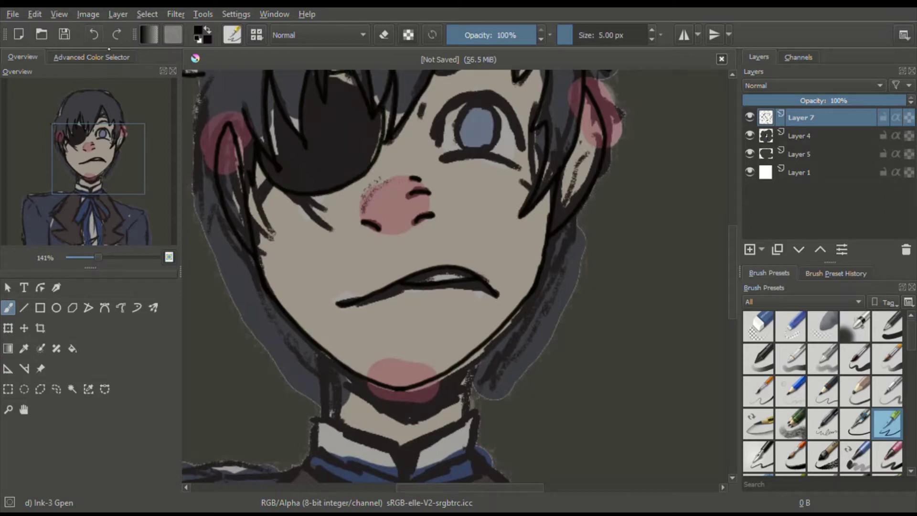
pyautogui.hotkey('ctrl', 'z')
pyautogui.moveTo(107, 155); pyautogui.dragTo(107, 144)
pyautogui.rightClick(351, 133)
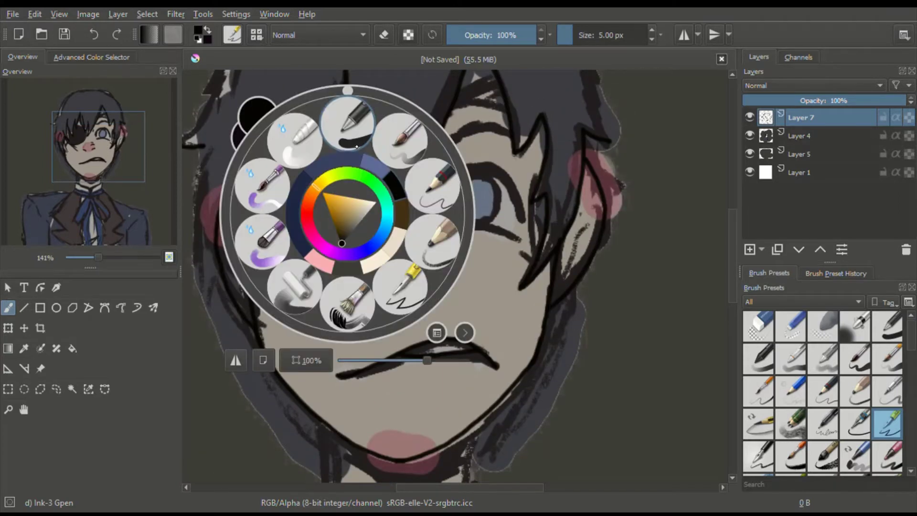
pyautogui.rightClick(273, 167)
pyautogui.moveTo(273, 167); pyautogui.dragTo(275, 163)
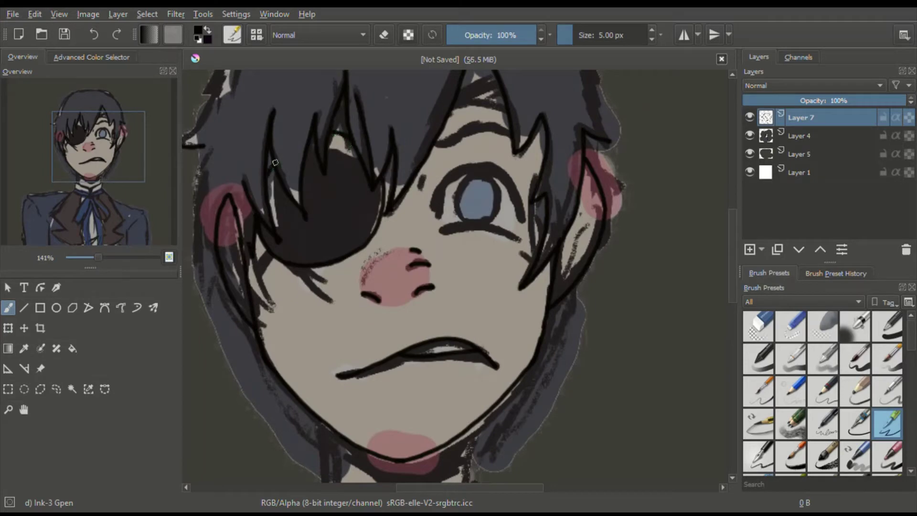
pyautogui.click(749, 136)
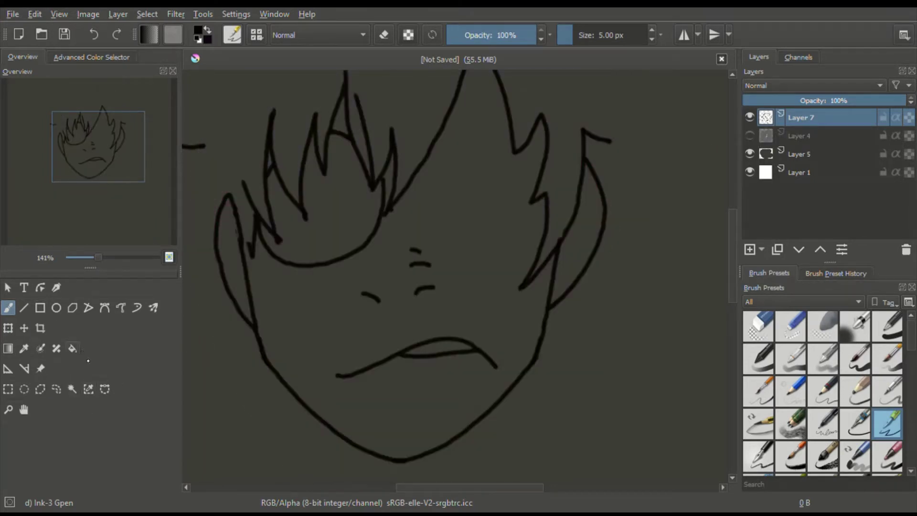
pyautogui.press('f')
pyautogui.click(295, 236)
pyautogui.hotkey('ctrl', 'z')
pyautogui.click(359, 210)
pyautogui.hotkey('ctrl', 'z')
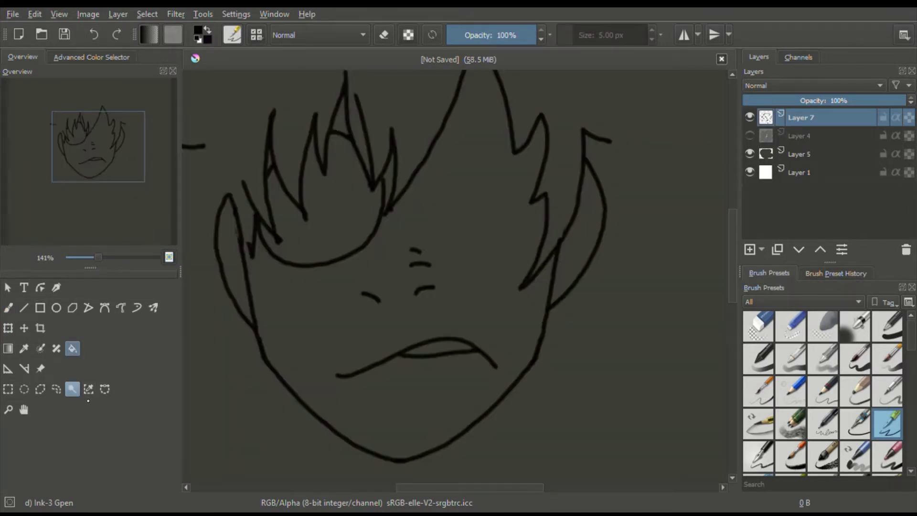
# - Select the eye patch area by contiguous colour, paint it solid black with the brush and deselect
pyautogui.click(73, 389)
pyautogui.click(329, 217)
pyautogui.click(8, 308)
pyautogui.moveTo(321, 160)
pyautogui.mouseDown()
pyautogui.moveTo(280, 200)
pyautogui.moveTo(319, 274)
pyautogui.moveTo(286, 229)
pyautogui.moveTo(317, 207)
pyautogui.moveTo(363, 215)
pyautogui.moveTo(337, 255)
pyautogui.moveTo(308, 206)
pyautogui.moveTo(334, 148)
pyautogui.moveTo(325, 174)
pyautogui.moveTo(363, 229)
pyautogui.moveTo(354, 157)
pyautogui.moveTo(273, 234)
pyautogui.moveTo(365, 242)
pyautogui.mouseUp()
pyautogui.hotkey('ctrl', 'shift', 'a')
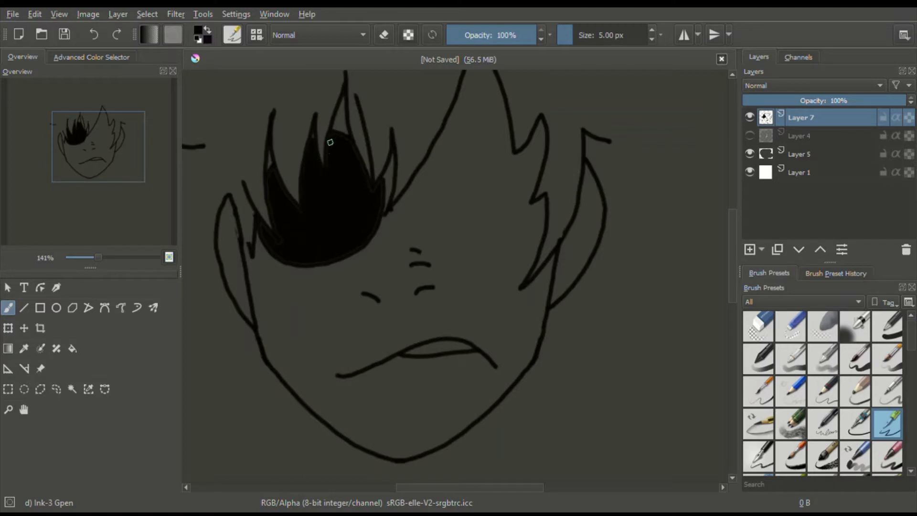
# - Paint the remaining gaps along the eye patch's edges black and add the strap running toward the left ear
pyautogui.moveTo(351, 146); pyautogui.dragTo(376, 188)
pyautogui.moveTo(266, 235); pyautogui.dragTo(296, 262)
pyautogui.moveTo(241, 235); pyautogui.dragTo(248, 247)
pyautogui.moveTo(272, 256)
pyautogui.mouseDown()
pyautogui.moveTo(249, 287)
pyautogui.moveTo(267, 253)
pyautogui.moveTo(252, 272)
pyautogui.moveTo(268, 247)
pyautogui.mouseUp()
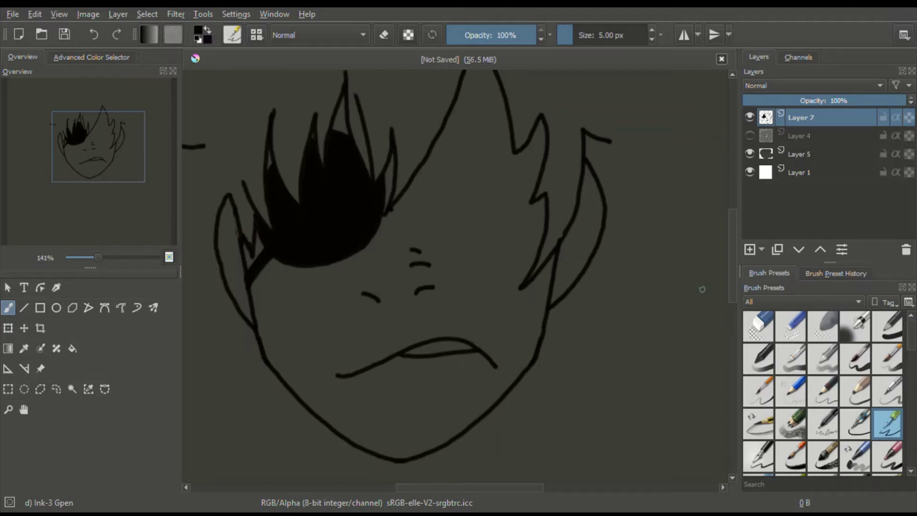
# - Show Layer 4 and ink the open eye's lids and iris, the eyebrow, and the strap across the forehead
pyautogui.click(749, 136)
pyautogui.moveTo(442, 231)
pyautogui.mouseDown()
pyautogui.moveTo(462, 224)
pyautogui.moveTo(516, 236)
pyautogui.moveTo(440, 206)
pyautogui.moveTo(450, 182)
pyautogui.moveTo(488, 172)
pyautogui.moveTo(518, 208)
pyautogui.mouseUp()
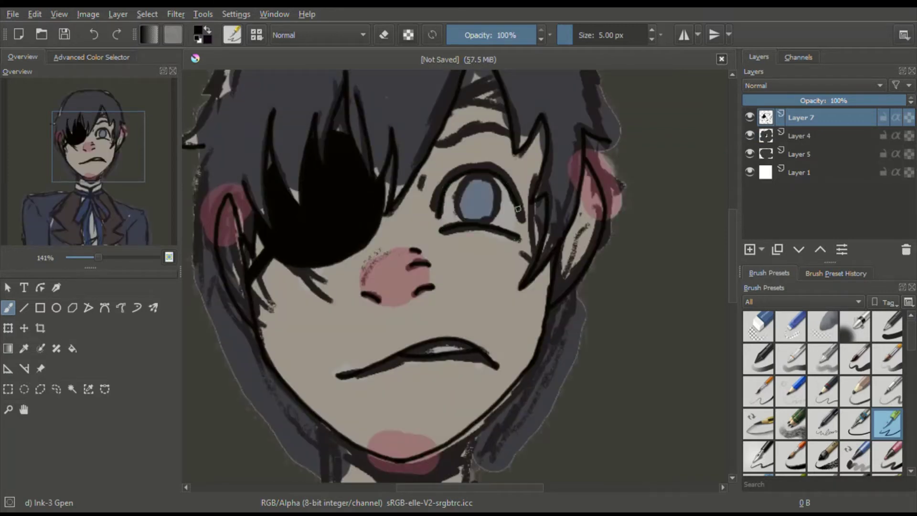
pyautogui.moveTo(434, 210)
pyautogui.mouseDown()
pyautogui.moveTo(441, 183)
pyautogui.moveTo(471, 162)
pyautogui.moveTo(500, 170)
pyautogui.moveTo(457, 171)
pyautogui.moveTo(480, 167)
pyautogui.moveTo(437, 198)
pyautogui.moveTo(456, 195)
pyautogui.moveTo(461, 217)
pyautogui.moveTo(484, 219)
pyautogui.moveTo(497, 194)
pyautogui.moveTo(484, 177)
pyautogui.moveTo(421, 180)
pyautogui.moveTo(532, 263)
pyautogui.moveTo(439, 146)
pyautogui.moveTo(507, 134)
pyautogui.mouseUp()
pyautogui.rightClick(504, 172)
pyautogui.rightClick(552, 283)
pyautogui.moveTo(453, 111)
pyautogui.mouseDown()
pyautogui.moveTo(497, 79)
pyautogui.moveTo(462, 96)
pyautogui.moveTo(487, 89)
pyautogui.mouseUp()
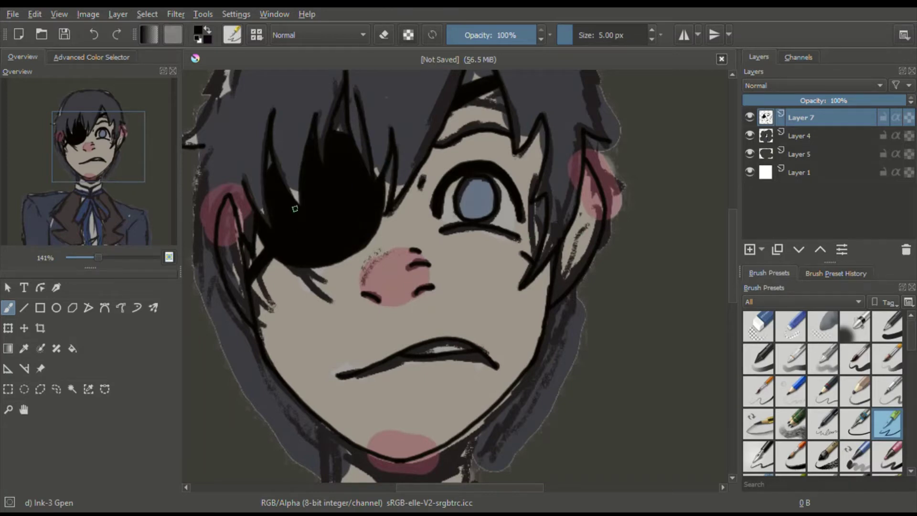
# - Ink the two loops and the centre knot of the neck bow
pyautogui.moveTo(108, 164); pyautogui.dragTo(106, 219)
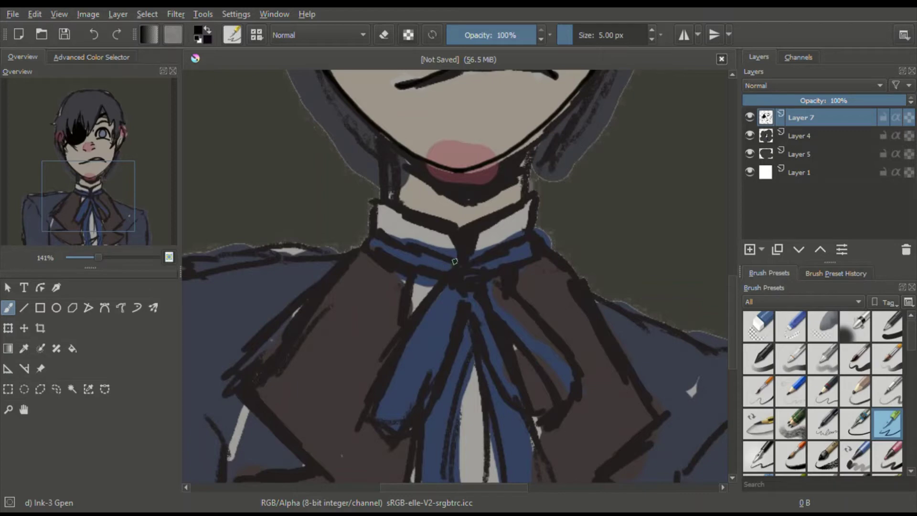
pyautogui.moveTo(455, 261)
pyautogui.mouseDown()
pyautogui.moveTo(457, 284)
pyautogui.moveTo(483, 256)
pyautogui.moveTo(453, 257)
pyautogui.moveTo(364, 419)
pyautogui.moveTo(407, 430)
pyautogui.moveTo(466, 299)
pyautogui.moveTo(446, 360)
pyautogui.moveTo(400, 440)
pyautogui.mouseUp()
pyautogui.moveTo(465, 299)
pyautogui.mouseDown()
pyautogui.moveTo(490, 355)
pyautogui.moveTo(548, 419)
pyautogui.moveTo(535, 368)
pyautogui.moveTo(468, 298)
pyautogui.moveTo(564, 365)
pyautogui.moveTo(558, 411)
pyautogui.mouseUp()
pyautogui.moveTo(454, 261)
pyautogui.mouseDown()
pyautogui.moveTo(372, 233)
pyautogui.moveTo(366, 247)
pyautogui.moveTo(442, 279)
pyautogui.mouseUp()
# - Ink the shirt collar, the ribbon band around it and both sides of the neck
pyautogui.moveTo(481, 257)
pyautogui.mouseDown()
pyautogui.moveTo(541, 239)
pyautogui.moveTo(484, 279)
pyautogui.moveTo(436, 219)
pyautogui.moveTo(373, 199)
pyautogui.moveTo(373, 227)
pyautogui.mouseUp()
pyautogui.moveTo(469, 254)
pyautogui.mouseDown()
pyautogui.moveTo(506, 207)
pyautogui.moveTo(534, 234)
pyautogui.mouseUp()
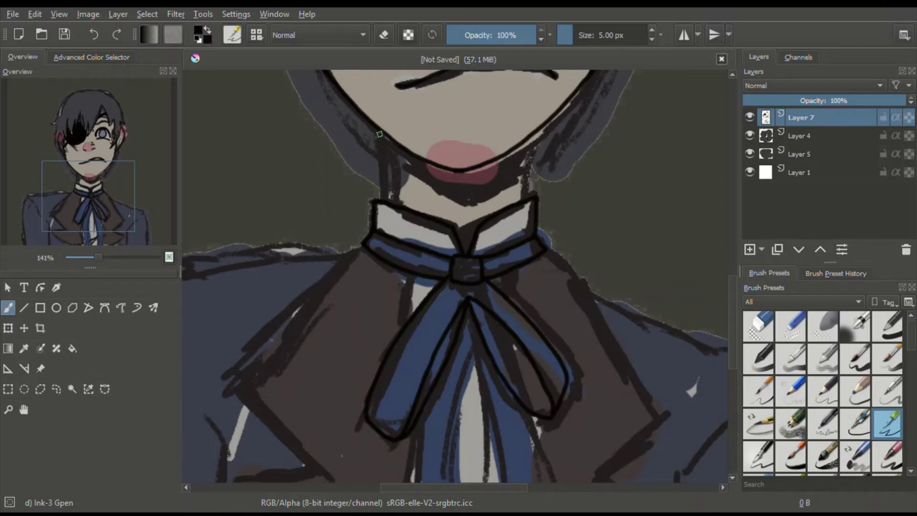
pyautogui.moveTo(377, 125); pyautogui.dragTo(382, 199)
pyautogui.moveTo(538, 130); pyautogui.dragTo(532, 199)
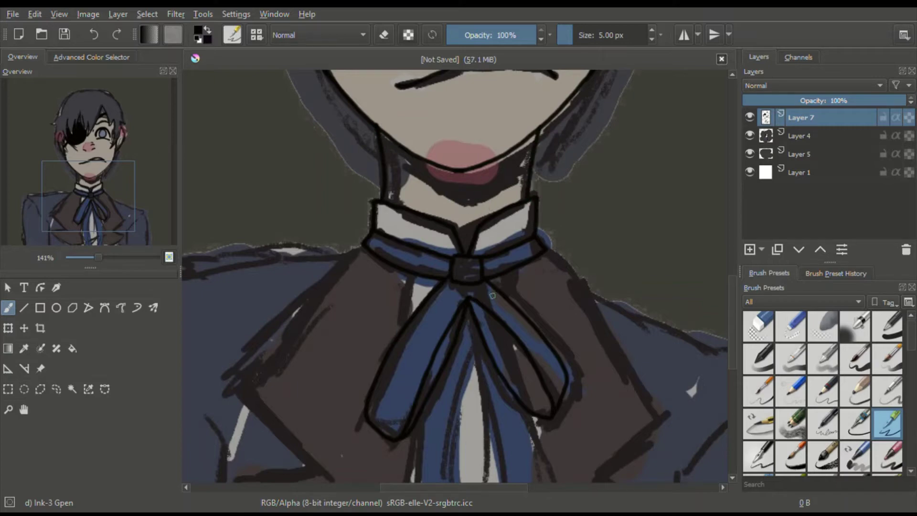
# - Ink the inner fold of the bow's right loop
pyautogui.moveTo(490, 317); pyautogui.dragTo(522, 380)
pyautogui.hotkey('ctrl', 'z')
pyautogui.moveTo(507, 330); pyautogui.dragTo(545, 393)
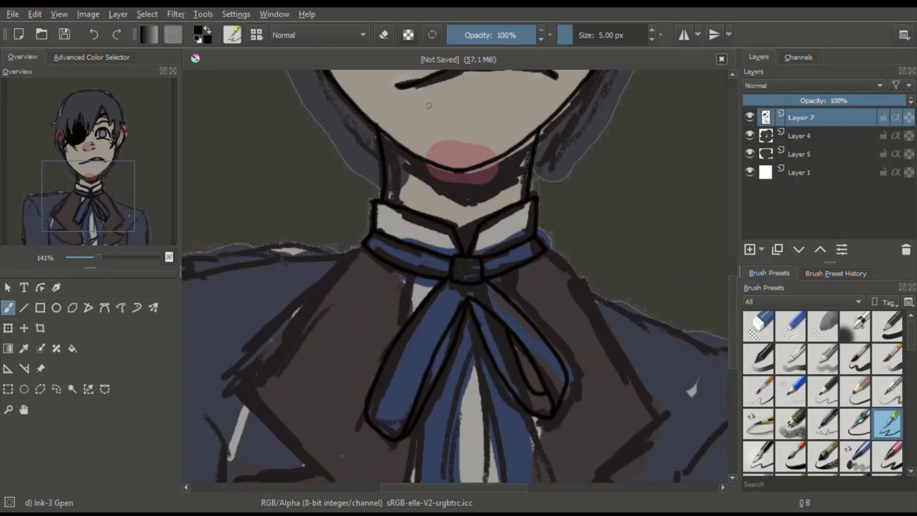
# - Ink the outer hair edges running down both sides of the face to the neck
pyautogui.moveTo(79, 164)
pyautogui.mouseDown()
pyautogui.moveTo(82, 131)
pyautogui.moveTo(86, 155)
pyautogui.mouseUp()
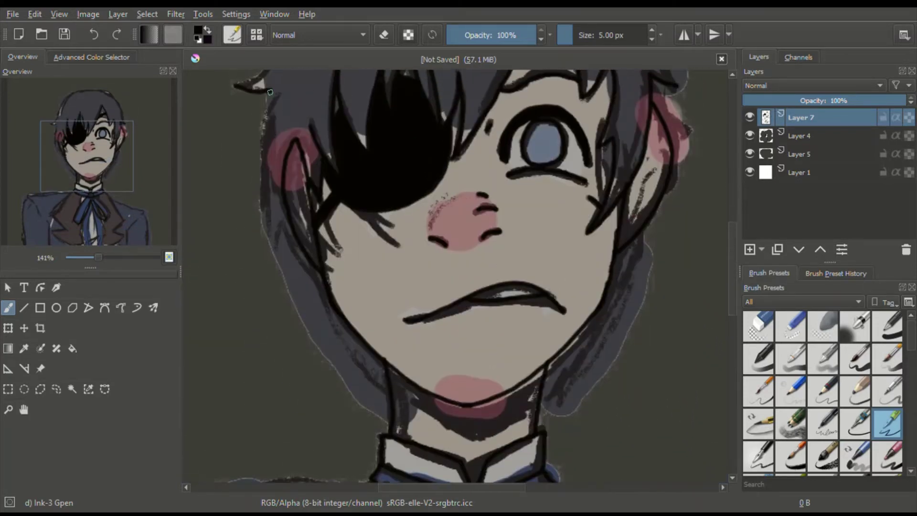
pyautogui.moveTo(270, 91)
pyautogui.mouseDown()
pyautogui.moveTo(266, 160)
pyautogui.moveTo(279, 253)
pyautogui.moveTo(288, 230)
pyautogui.moveTo(340, 338)
pyautogui.moveTo(381, 395)
pyautogui.mouseUp()
pyautogui.hotkey('ctrl', 'z')
pyautogui.moveTo(282, 233); pyautogui.dragTo(383, 393)
pyautogui.moveTo(638, 237)
pyautogui.mouseDown()
pyautogui.moveTo(612, 305)
pyautogui.moveTo(547, 405)
pyautogui.mouseUp()
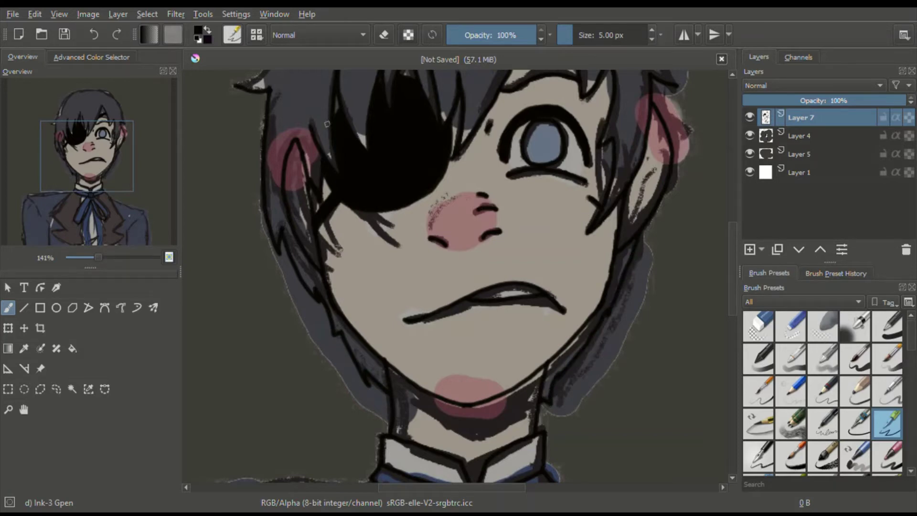
# - Ink the edges of the two ribbon tails hanging from the bow down to the canvas edge
pyautogui.moveTo(87, 156); pyautogui.dragTo(90, 218)
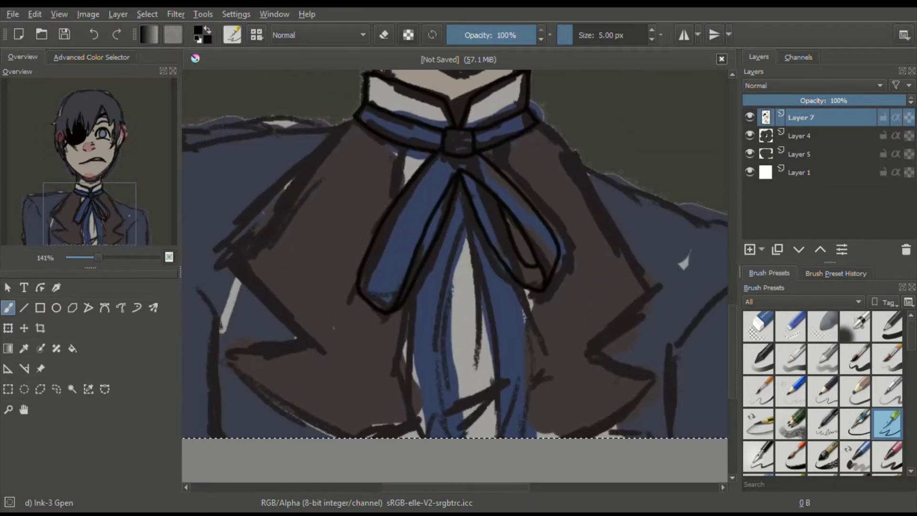
pyautogui.moveTo(408, 301); pyautogui.dragTo(411, 436)
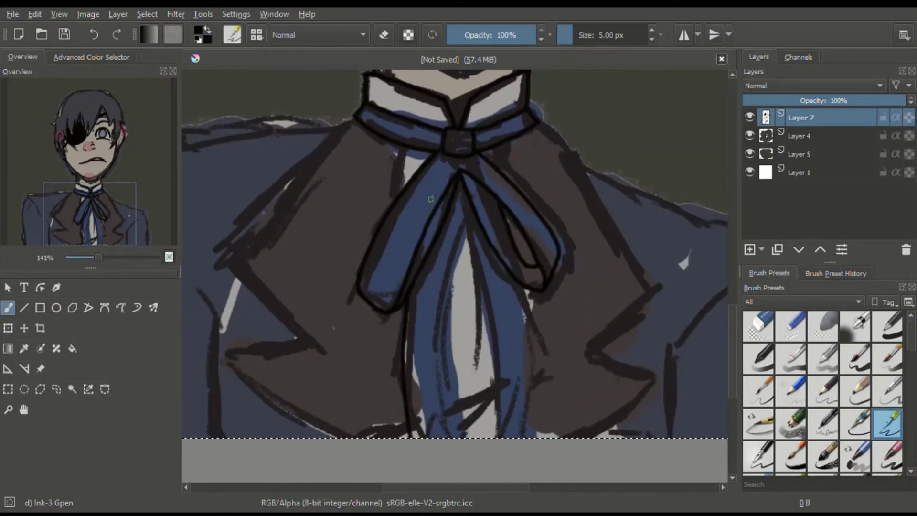
pyautogui.scroll(-3, 54, 216)
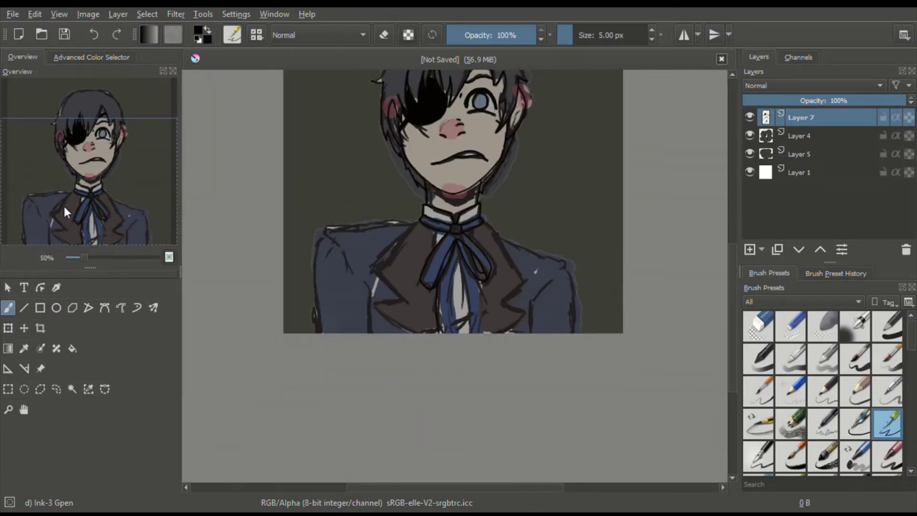
pyautogui.scroll(2, 72, 211)
pyautogui.scroll(2, 80, 214)
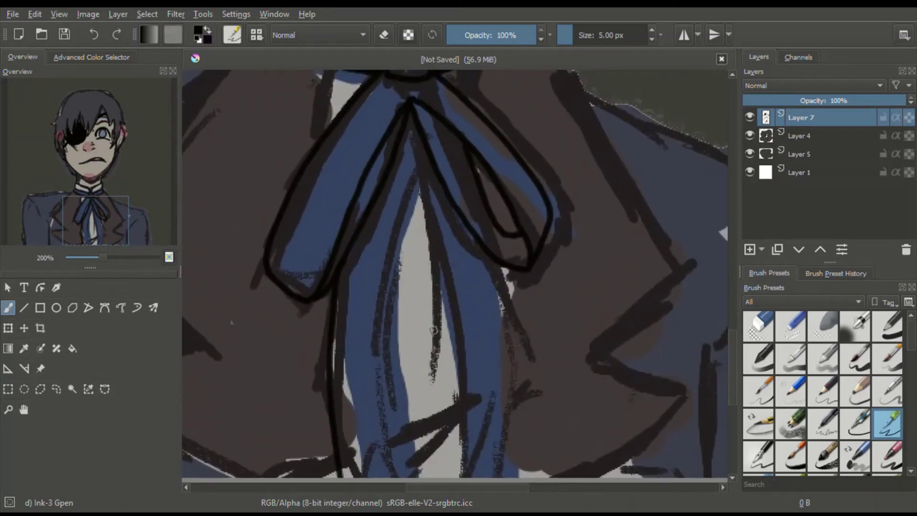
pyautogui.moveTo(413, 172)
pyautogui.mouseDown()
pyautogui.moveTo(389, 292)
pyautogui.moveTo(387, 477)
pyautogui.mouseUp()
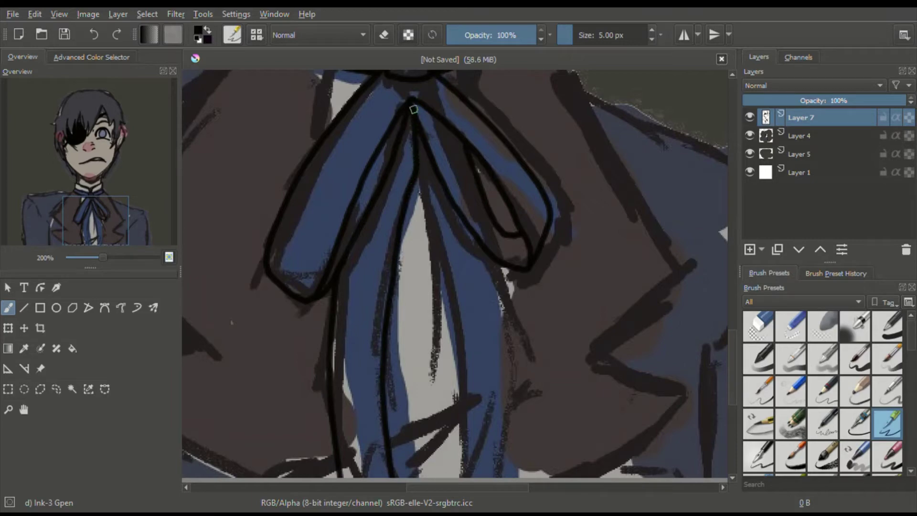
pyautogui.moveTo(410, 111); pyautogui.dragTo(449, 477)
pyautogui.moveTo(479, 241)
pyautogui.mouseDown()
pyautogui.moveTo(484, 476)
pyautogui.moveTo(493, 383)
pyautogui.moveTo(486, 476)
pyautogui.mouseUp()
pyautogui.hotkey('ctrl', 'z')
pyautogui.hotkey('ctrl', 'z')
pyautogui.moveTo(481, 245); pyautogui.dragTo(491, 476)
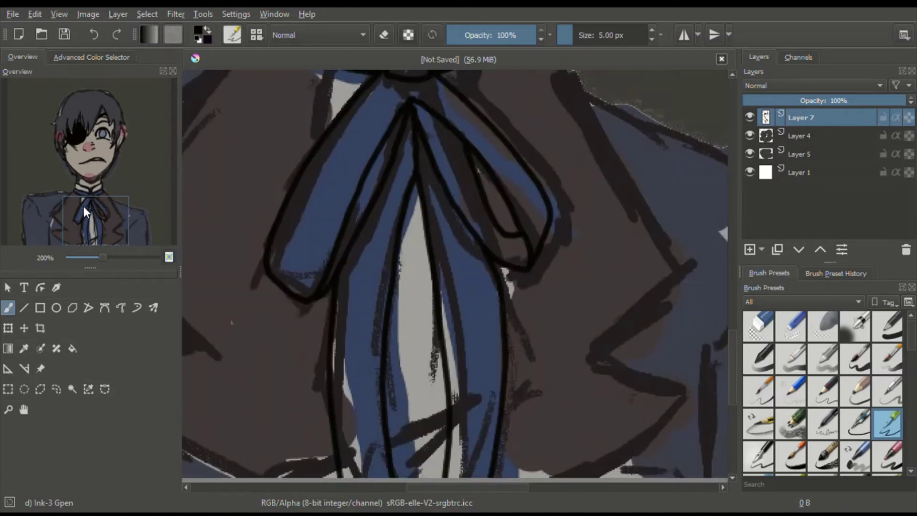
# - Ink the left lapel's outline with its notch and lower point, plus the lower part of the right lapel
pyautogui.scroll(-1, 84, 207)
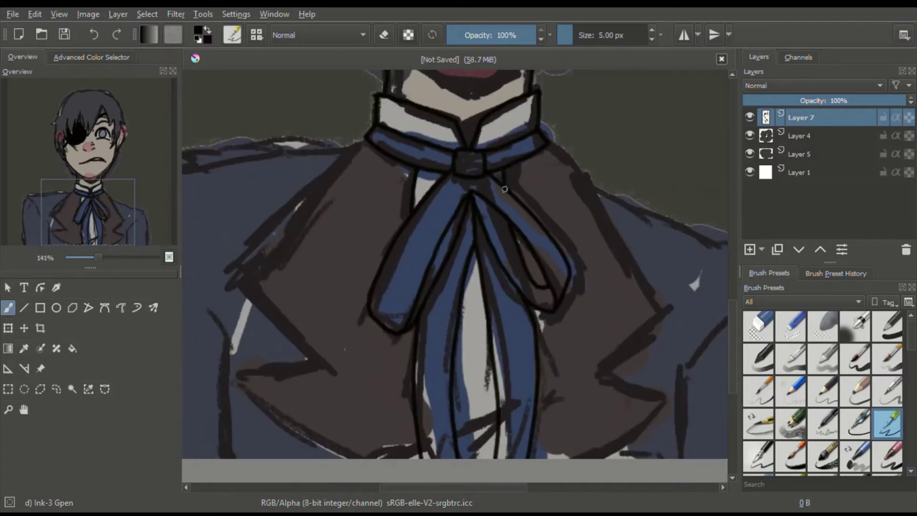
pyautogui.moveTo(350, 155); pyautogui.dragTo(236, 240)
pyautogui.hotkey('ctrl', 'z')
pyautogui.moveTo(356, 146); pyautogui.dragTo(239, 285)
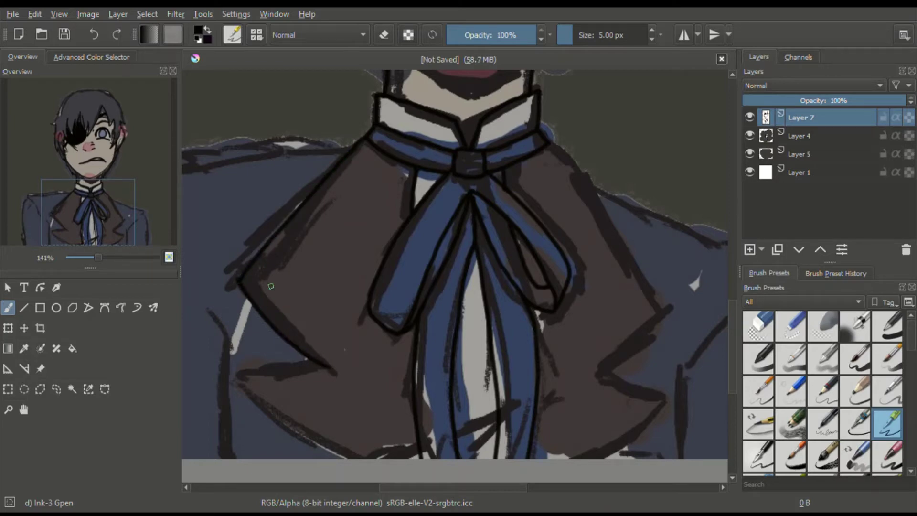
pyautogui.moveTo(237, 375); pyautogui.dragTo(322, 456)
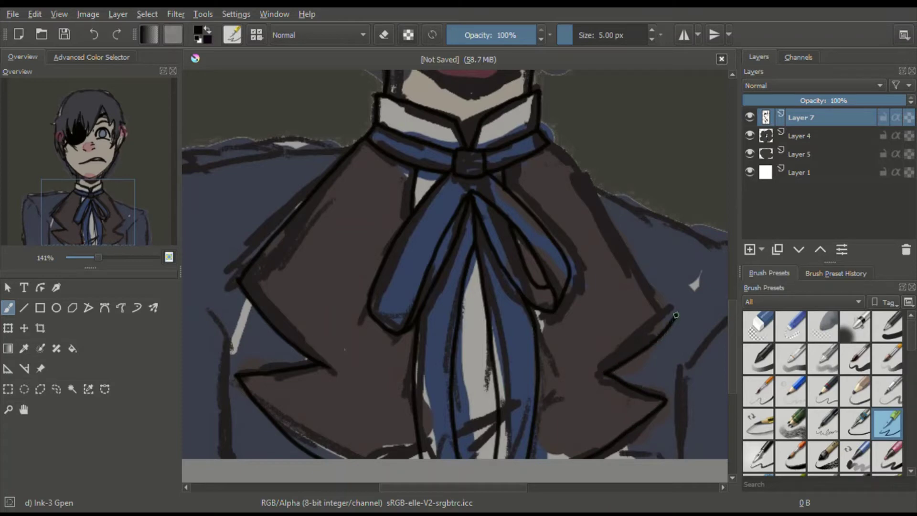
# - Ink the right lapel's outer edge down to the notch, erasing the old notch stroke, and the crease between the ribbon tails
pyautogui.moveTo(568, 172); pyautogui.dragTo(643, 256)
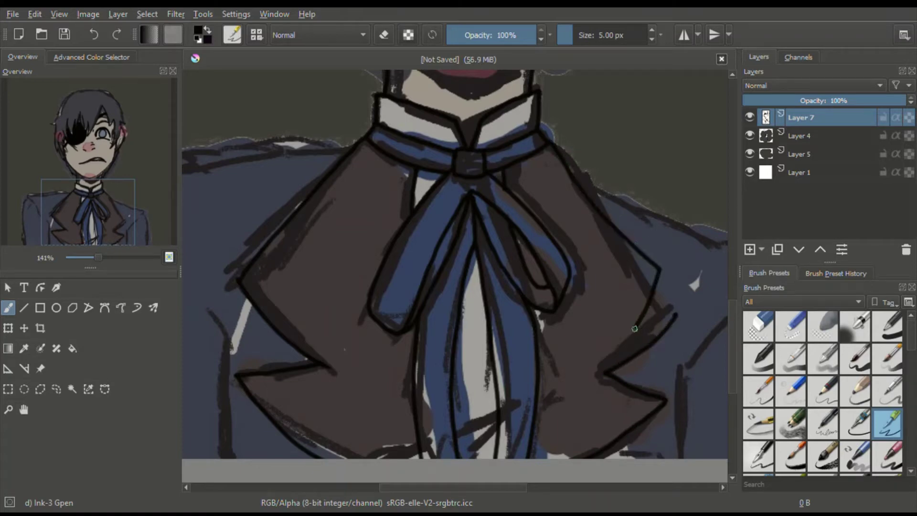
pyautogui.click(791, 326)
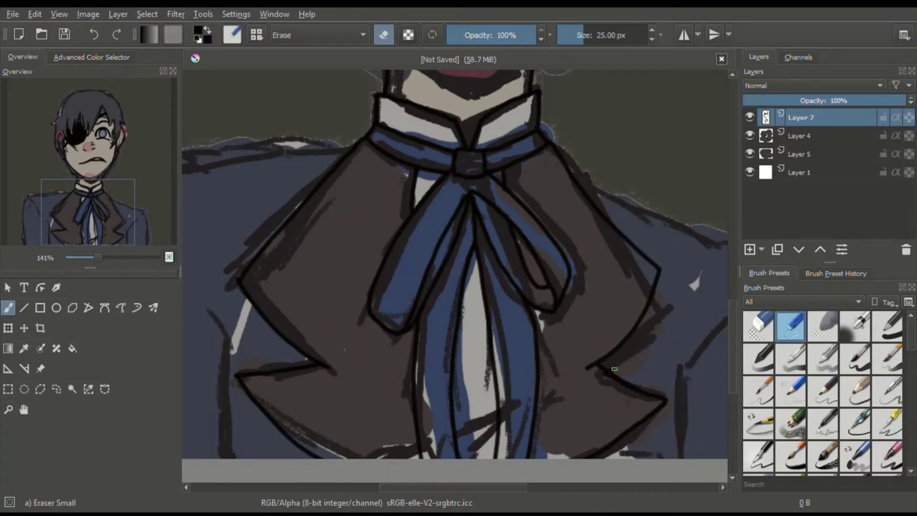
pyautogui.click(885, 435)
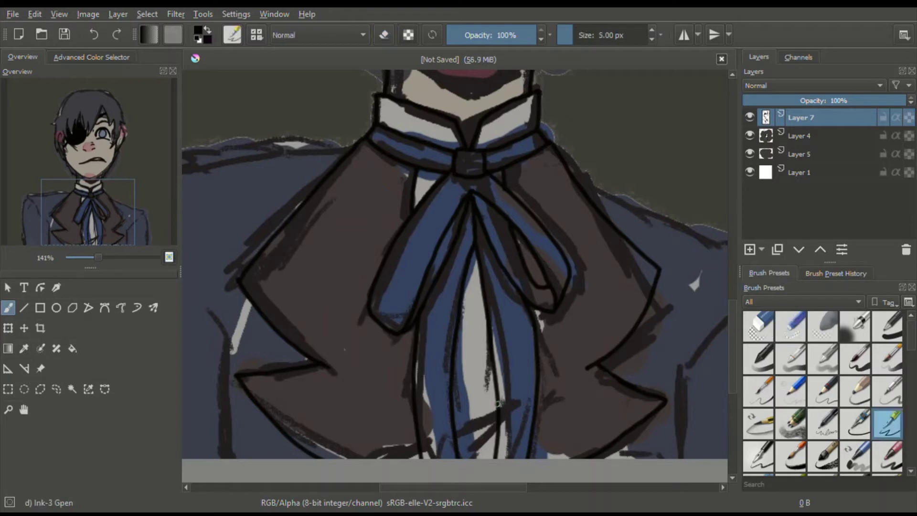
pyautogui.hotkey('ctrl', 'z')
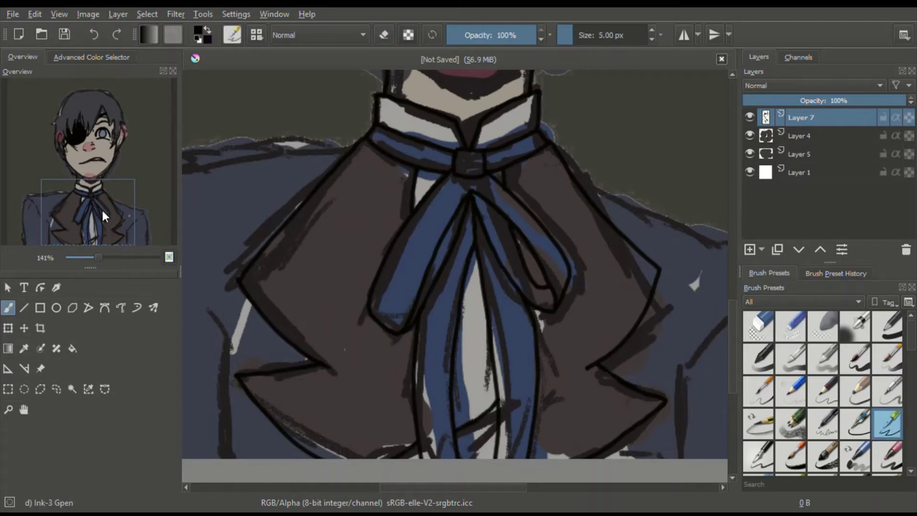
# - Ink the left sleeve's inner and outer edges, its armhole seam and the shoulder line up to the collar
pyautogui.moveTo(105, 217); pyautogui.dragTo(72, 222)
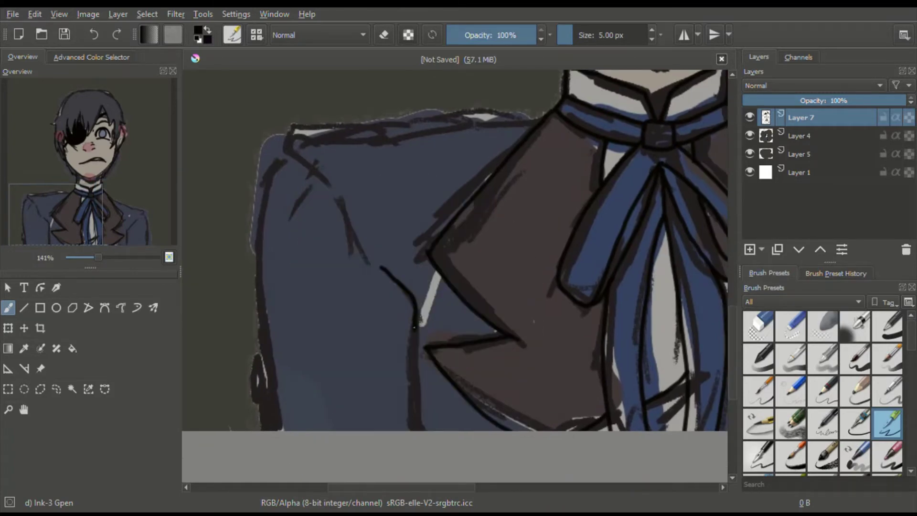
pyautogui.moveTo(414, 327); pyautogui.dragTo(418, 431)
pyautogui.moveTo(351, 217); pyautogui.dragTo(366, 246)
pyautogui.moveTo(328, 183)
pyautogui.mouseDown()
pyautogui.moveTo(320, 171)
pyautogui.moveTo(266, 430)
pyautogui.mouseUp()
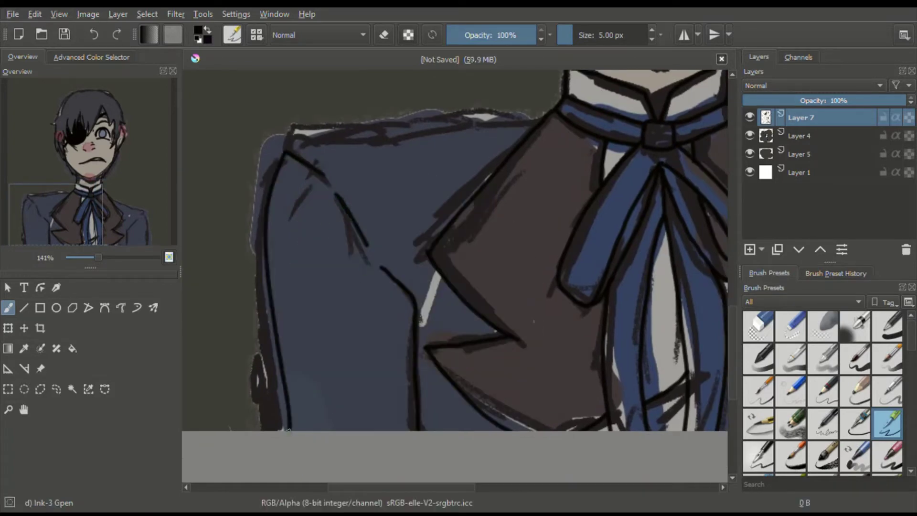
pyautogui.hotkey('ctrl', 'z')
pyautogui.moveTo(327, 183); pyautogui.dragTo(257, 398)
pyautogui.moveTo(253, 358); pyautogui.dragTo(265, 430)
pyautogui.moveTo(544, 117)
pyautogui.mouseDown()
pyautogui.moveTo(340, 128)
pyautogui.moveTo(286, 156)
pyautogui.mouseUp()
# - Ink the right sleeve's edges, armhole seam and shoulder line, erasing the overshoot where the shoulder meets the sleeve
pyautogui.moveTo(161, 231); pyautogui.dragTo(167, 219)
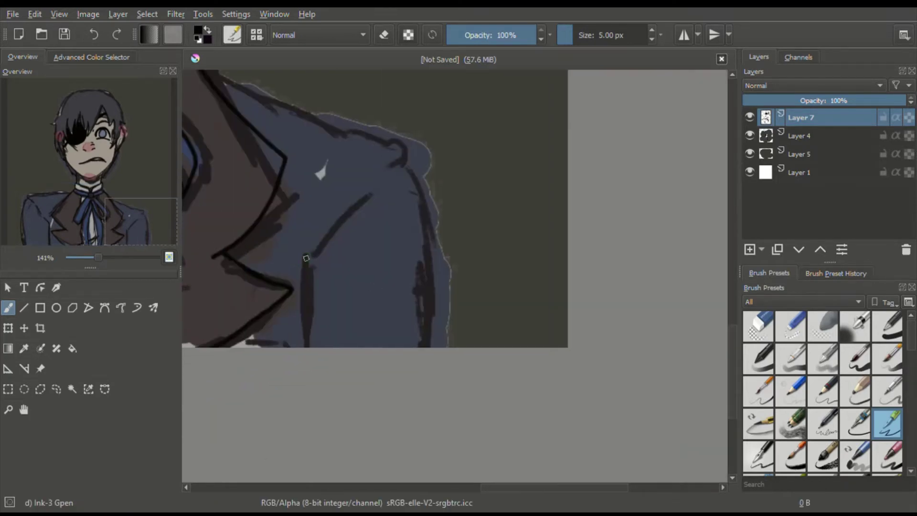
pyautogui.moveTo(396, 169); pyautogui.dragTo(424, 386)
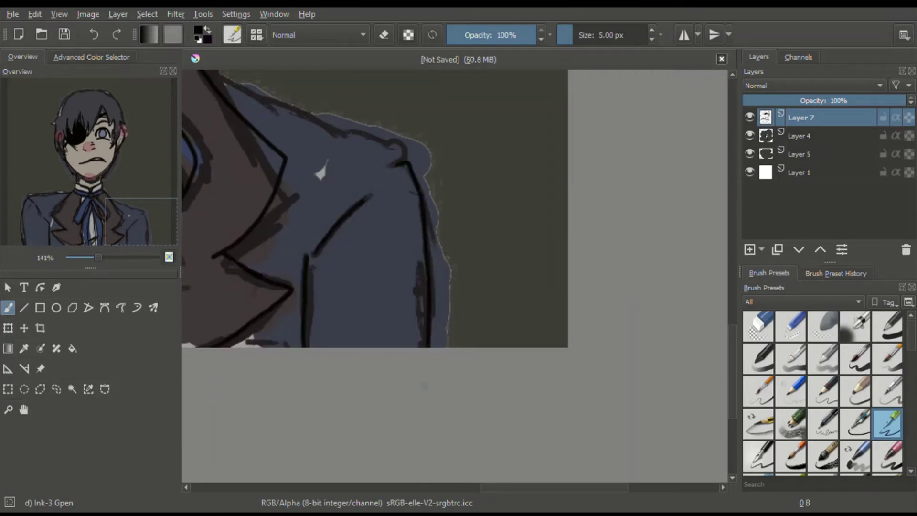
pyautogui.moveTo(213, 75); pyautogui.dragTo(343, 130)
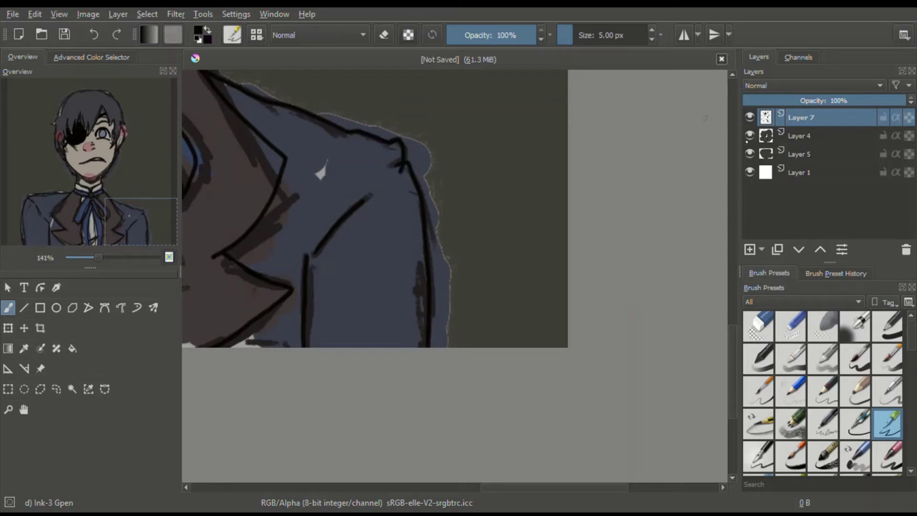
pyautogui.click(790, 327)
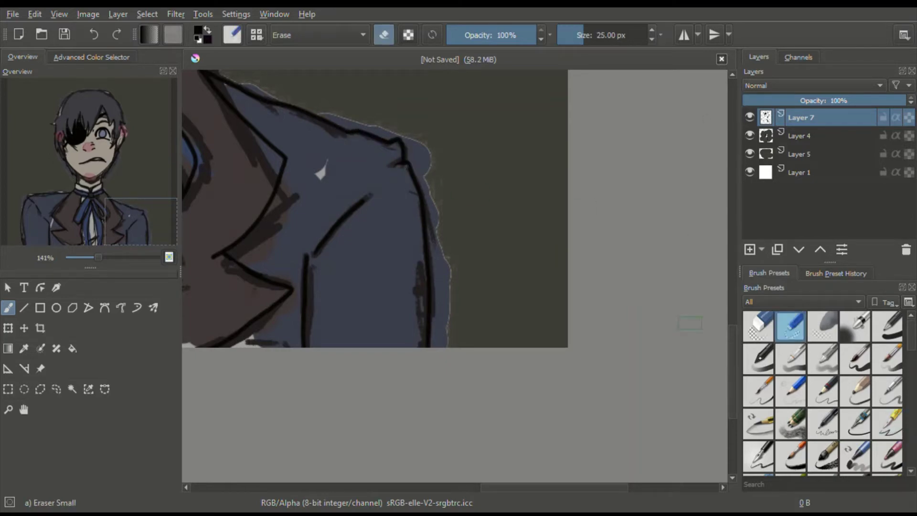
pyautogui.press('/')
pyautogui.scroll(-4, 81, 221)
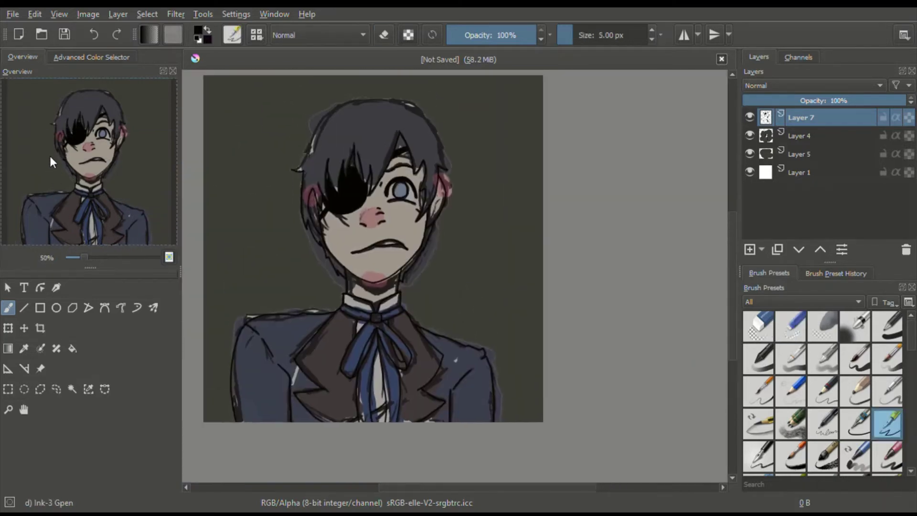
pyautogui.scroll(4, 100, 116)
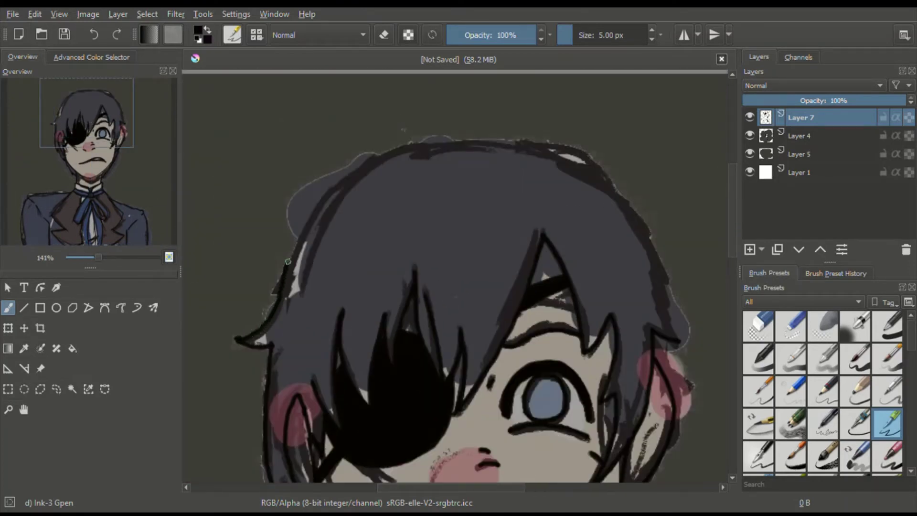
pyautogui.moveTo(288, 262)
pyautogui.mouseDown()
pyautogui.moveTo(306, 223)
pyautogui.moveTo(357, 172)
pyautogui.moveTo(417, 141)
pyautogui.moveTo(480, 137)
pyautogui.mouseUp()
pyautogui.moveTo(581, 174)
pyautogui.mouseDown()
pyautogui.moveTo(606, 196)
pyautogui.moveTo(678, 340)
pyautogui.mouseUp()
pyautogui.hotkey('ctrl', 'z')
pyautogui.hotkey('ctrl', 'z')
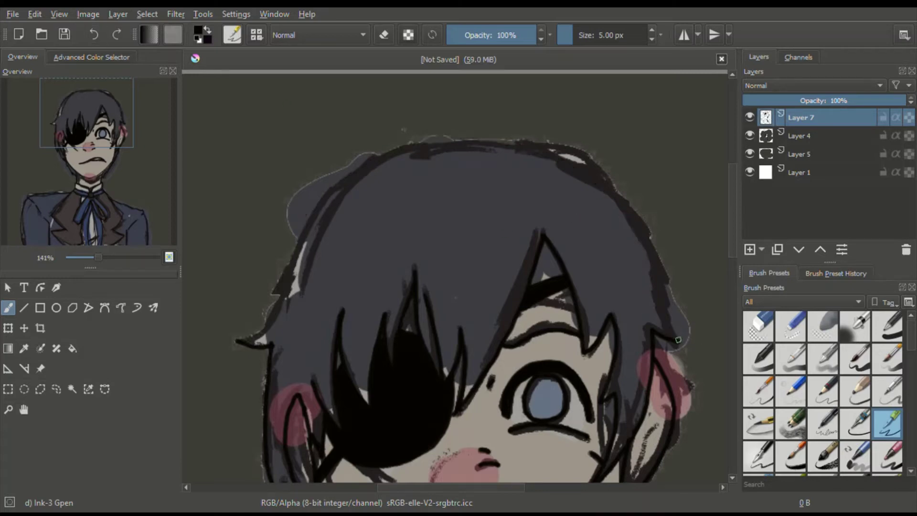
# - Ink the outer outline of the hair over the crown, erasing and redrawing the uneven stretch at its upper left
pyautogui.moveTo(635, 227)
pyautogui.mouseDown()
pyautogui.moveTo(557, 147)
pyautogui.moveTo(426, 143)
pyautogui.mouseUp()
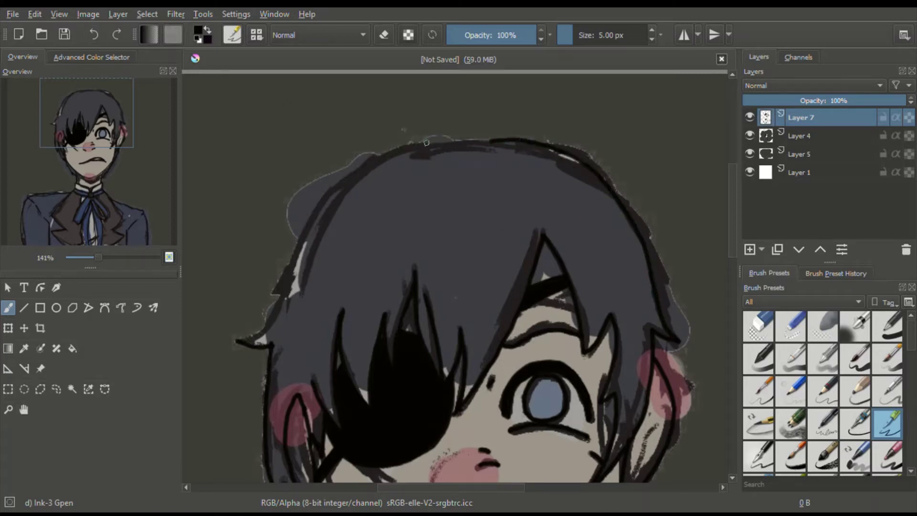
pyautogui.moveTo(257, 331)
pyautogui.mouseDown()
pyautogui.moveTo(302, 231)
pyautogui.moveTo(355, 165)
pyautogui.moveTo(416, 140)
pyautogui.mouseUp()
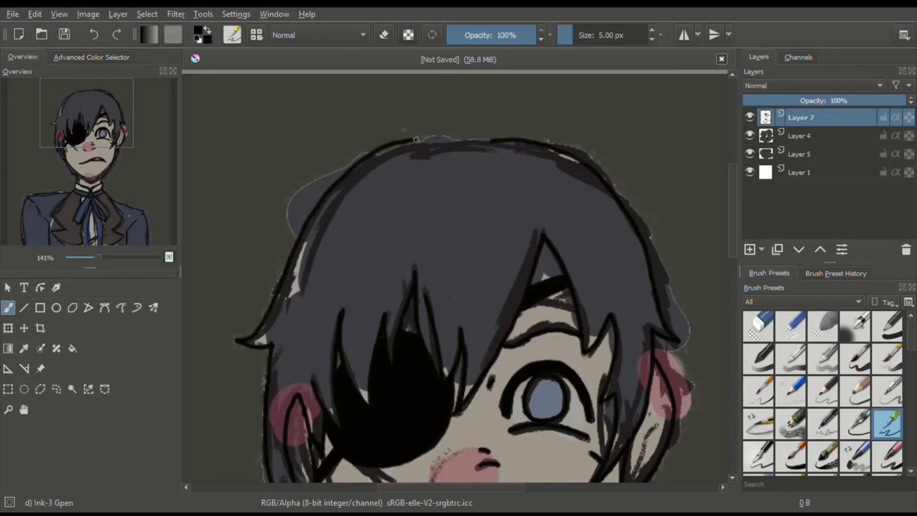
pyautogui.click(804, 338)
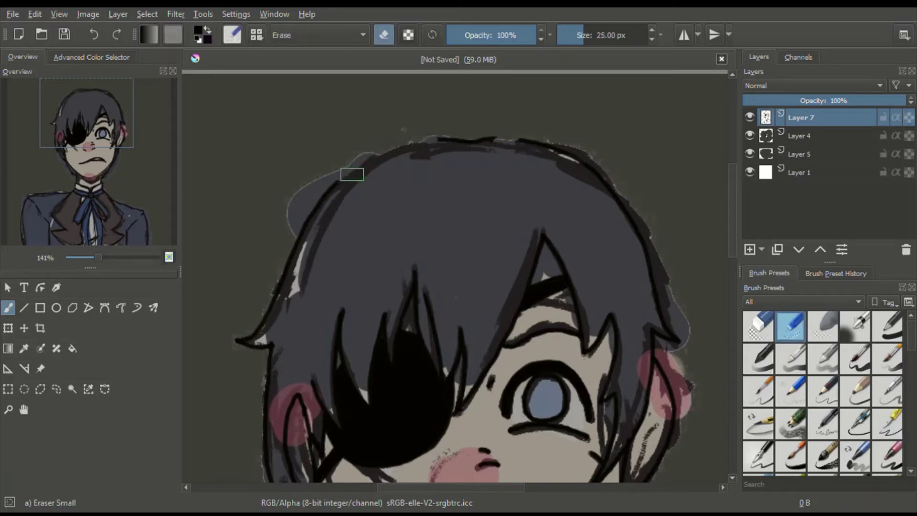
pyautogui.press('/')
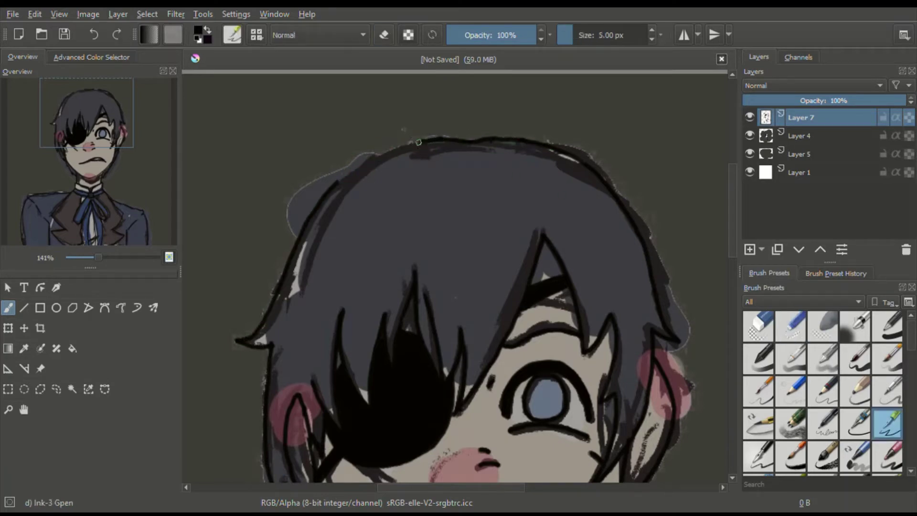
# - Hide the sketch on Layer 4 to examine the whole line art on its own, and show it again
pyautogui.scroll(-2, 75, 171)
pyautogui.moveTo(75, 171); pyautogui.dragTo(102, 204)
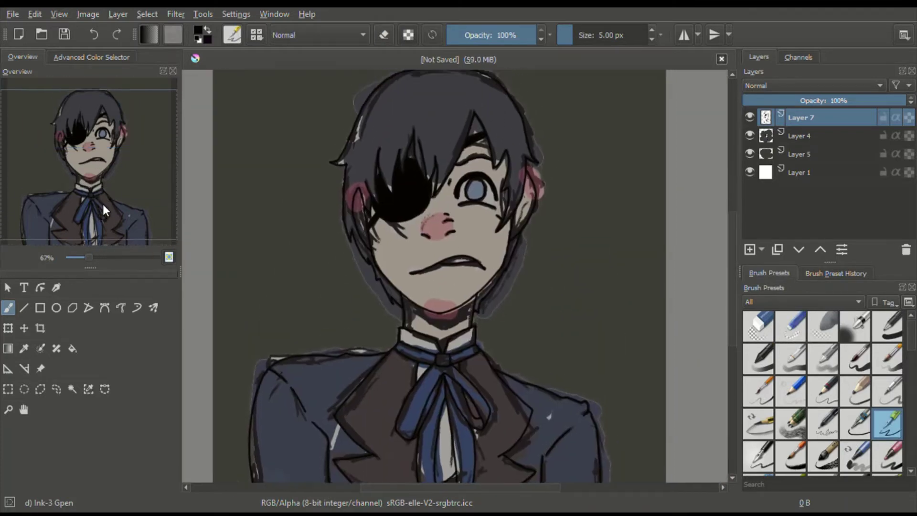
pyautogui.scroll(-1, 102, 204)
pyautogui.click(749, 135)
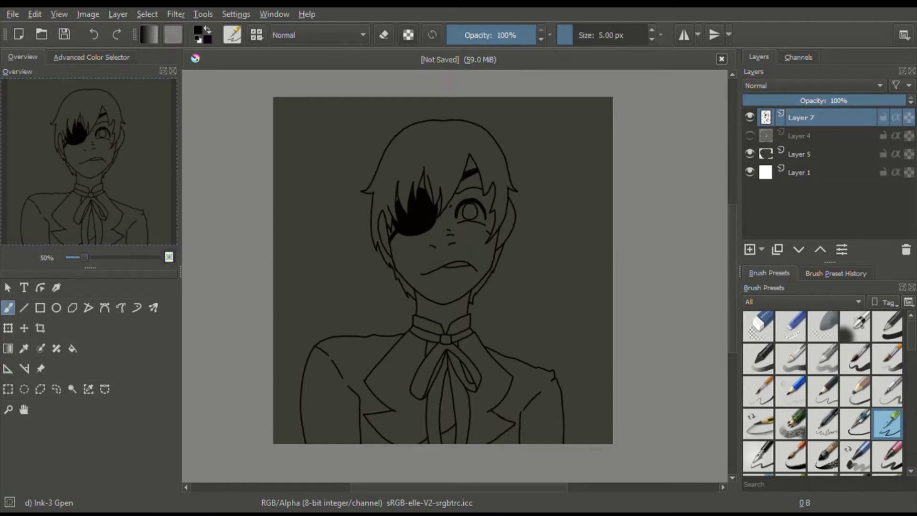
pyautogui.click(749, 135)
# - Restore the sketch on Layer 4 to full opacity
pyautogui.click(828, 154)
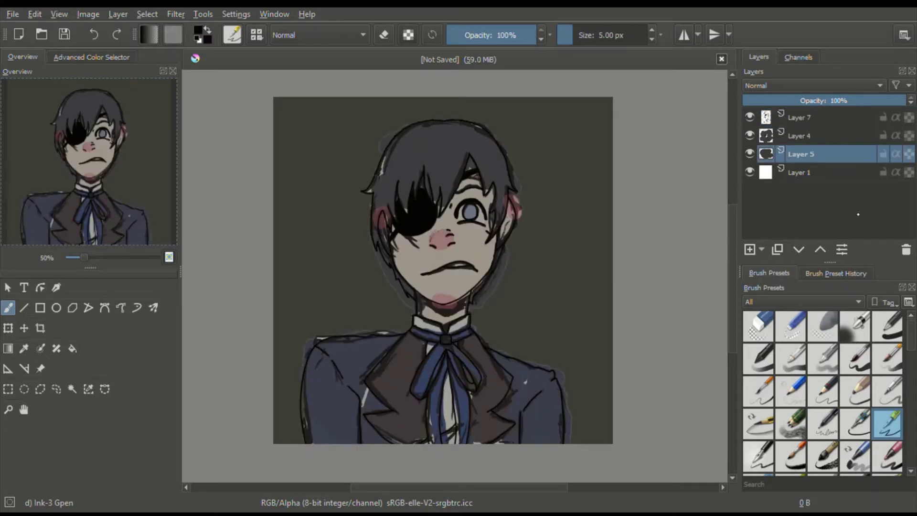
pyautogui.click(813, 139)
pyautogui.click(819, 119)
pyautogui.click(831, 141)
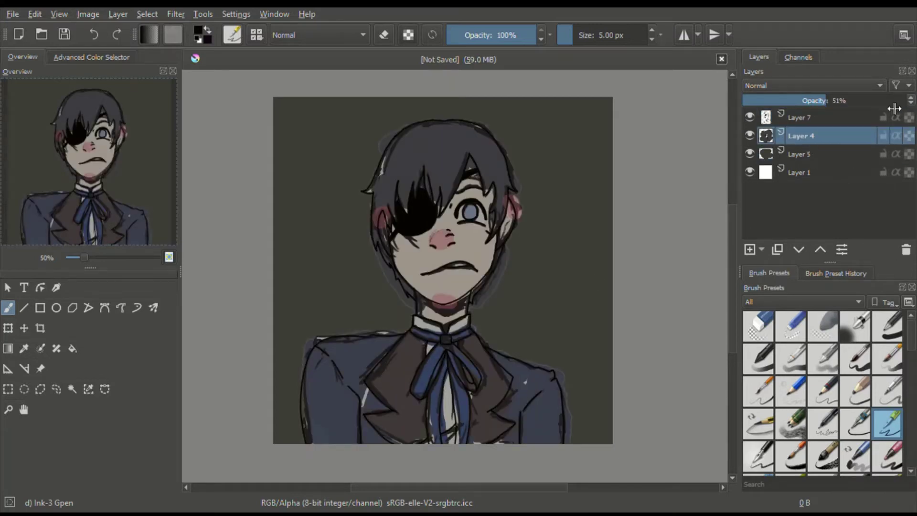
pyautogui.click(896, 102)
pyautogui.moveTo(900, 101); pyautogui.dragTo(911, 101)
# - Add a new layer directly above Layer 4 and sample the cream skin colour from the sketch's face
pyautogui.click(750, 249)
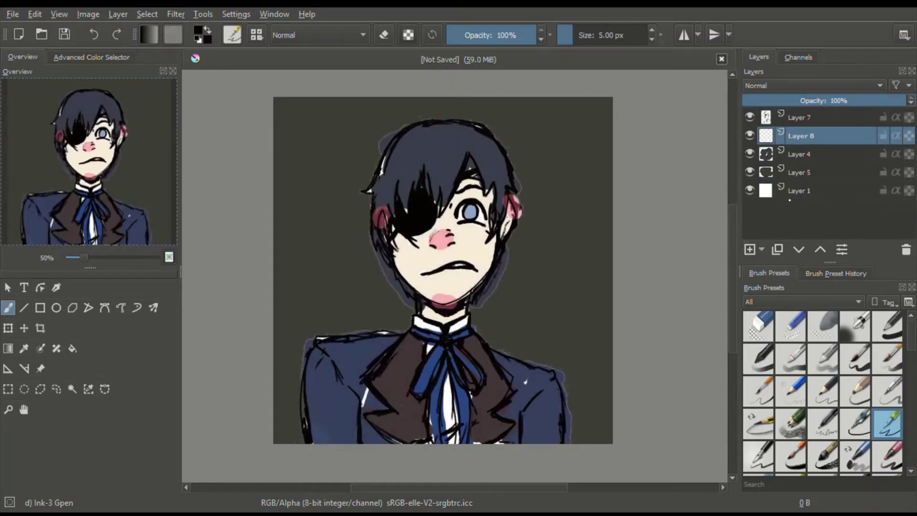
pyautogui.keyDown('ctrl'); pyautogui.click(478, 253); pyautogui.keyUp('ctrl')
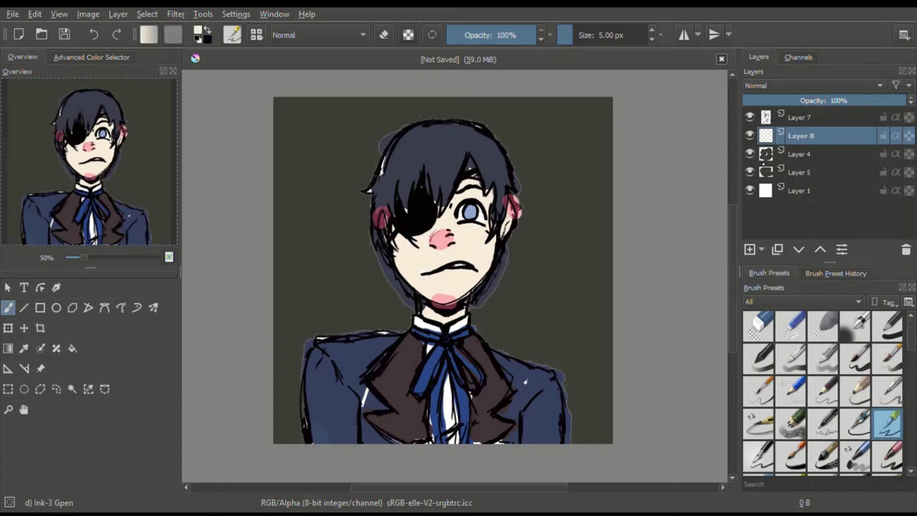
# - Hide the sketch on Layer 4 and choose the Basic-1 brush for painting the face
pyautogui.click(749, 153)
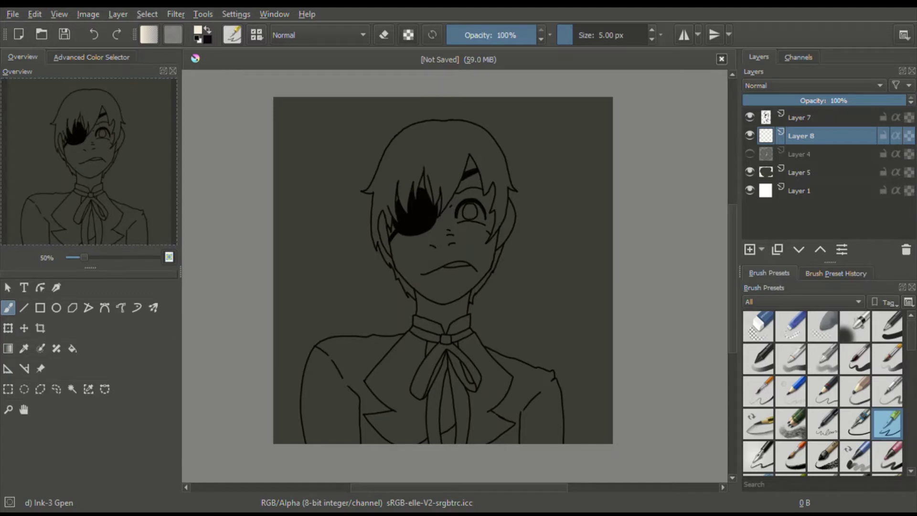
pyautogui.scroll(2, 148, 215)
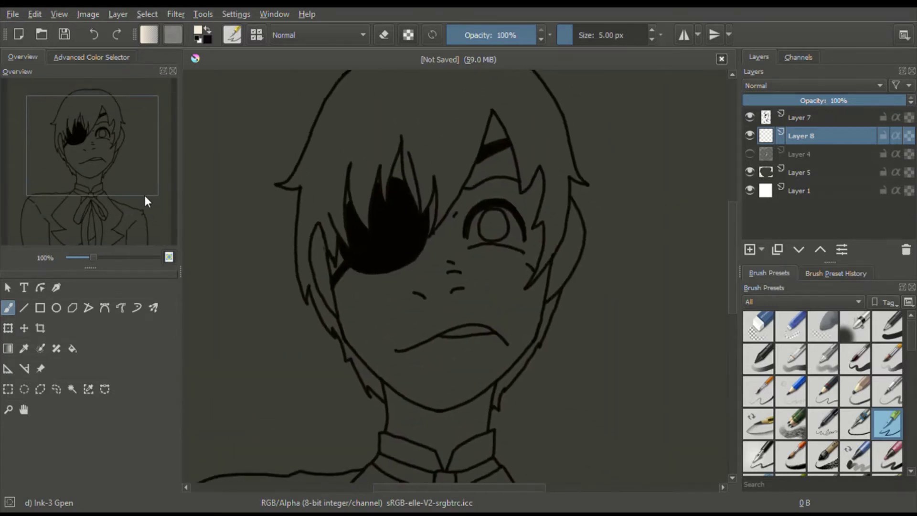
pyautogui.click(887, 326)
pyautogui.click(615, 35)
pyautogui.moveTo(542, 119)
pyautogui.mouseDown()
pyautogui.moveTo(420, 195)
pyautogui.moveTo(349, 289)
pyautogui.mouseUp()
pyautogui.hotkey('ctrl', 'z')
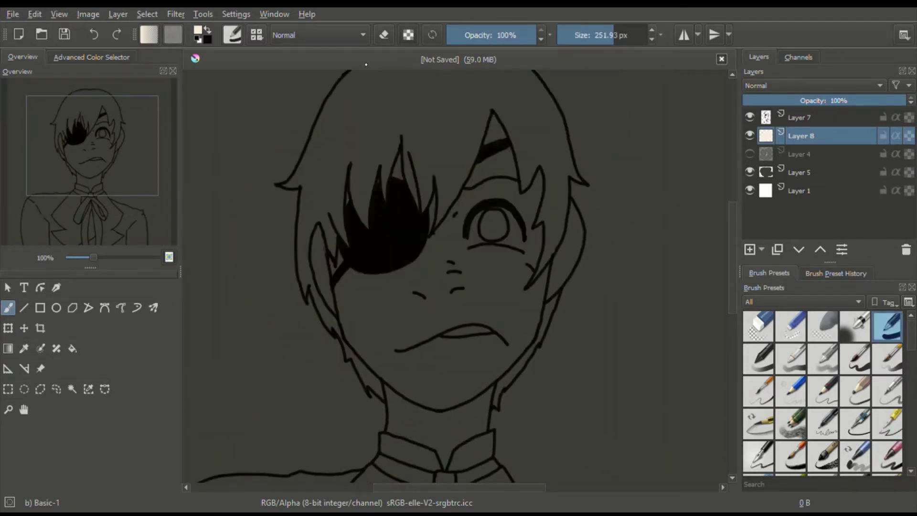
pyautogui.click(606, 34)
pyautogui.moveTo(484, 160)
pyautogui.mouseDown()
pyautogui.moveTo(504, 273)
pyautogui.moveTo(528, 240)
pyautogui.moveTo(487, 245)
pyautogui.moveTo(389, 206)
pyautogui.moveTo(363, 262)
pyautogui.moveTo(396, 322)
pyautogui.moveTo(406, 282)
pyautogui.mouseUp()
pyautogui.hotkey('ctrl', 'z')
# - Set the brush size to about 53 px and fill the face, ears and neck with the skin colour under the line art
pyautogui.click(591, 34)
pyautogui.moveTo(494, 128)
pyautogui.mouseDown()
pyautogui.moveTo(530, 202)
pyautogui.moveTo(349, 200)
pyautogui.moveTo(325, 296)
pyautogui.moveTo(436, 389)
pyautogui.moveTo(535, 302)
pyautogui.moveTo(522, 235)
pyautogui.moveTo(399, 293)
pyautogui.moveTo(430, 353)
pyautogui.moveTo(388, 231)
pyautogui.moveTo(481, 242)
pyautogui.moveTo(461, 358)
pyautogui.moveTo(406, 430)
pyautogui.moveTo(454, 428)
pyautogui.moveTo(444, 459)
pyautogui.moveTo(471, 400)
pyautogui.mouseUp()
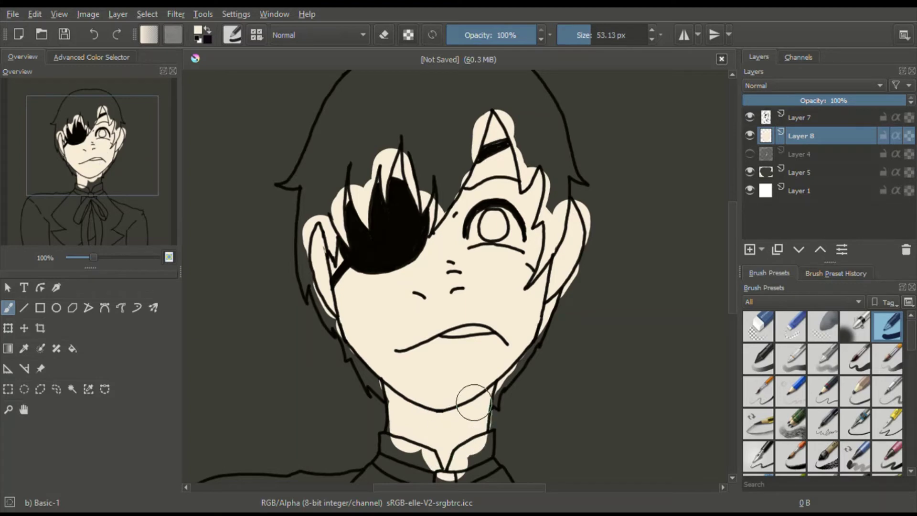
# - Paint pink blush on the nose, both cheeks, the chin and both ears with the Basic-3 Flow brush
pyautogui.click(791, 358)
pyautogui.click(91, 57)
pyautogui.click(11, 181)
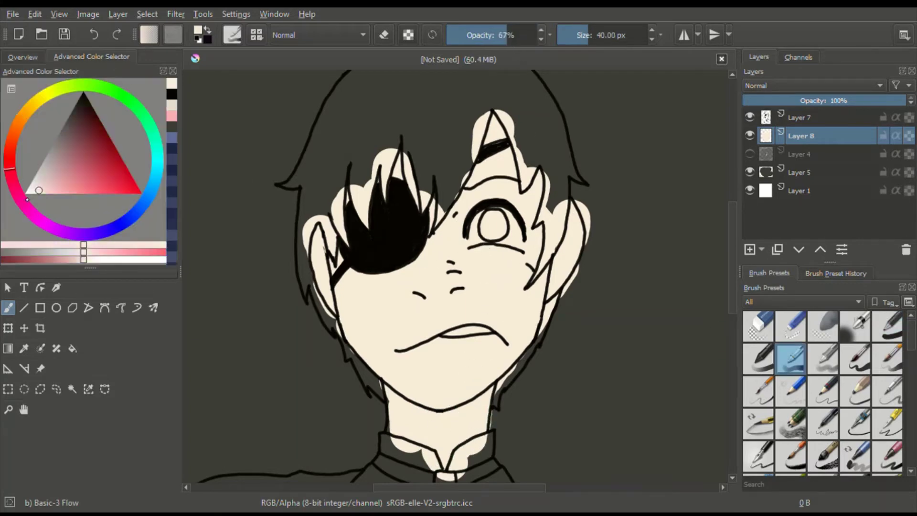
pyautogui.click(80, 193)
pyautogui.moveTo(423, 272)
pyautogui.mouseDown()
pyautogui.moveTo(436, 280)
pyautogui.moveTo(430, 287)
pyautogui.mouseUp()
pyautogui.moveTo(502, 257); pyautogui.dragTo(525, 267)
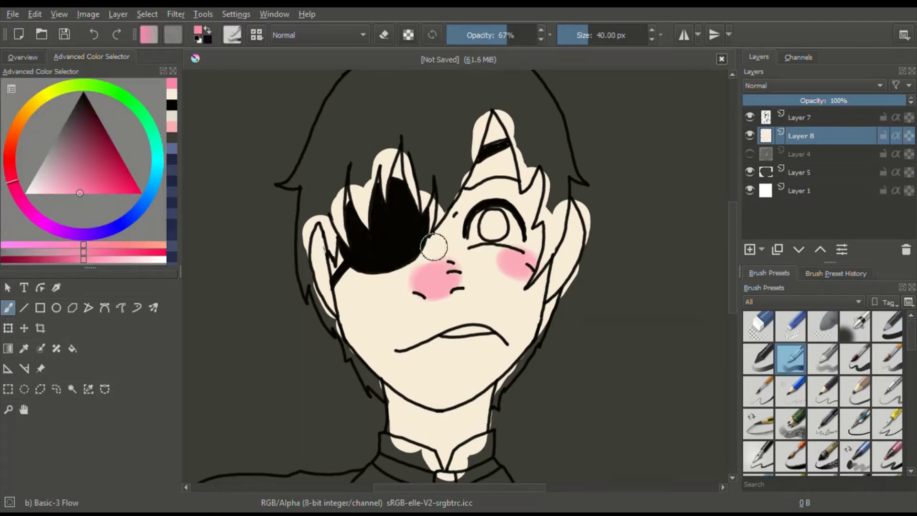
pyautogui.moveTo(344, 277); pyautogui.dragTo(373, 282)
pyautogui.moveTo(418, 399); pyautogui.dragTo(466, 397)
pyautogui.moveTo(310, 217)
pyautogui.mouseDown()
pyautogui.moveTo(327, 228)
pyautogui.moveTo(308, 261)
pyautogui.mouseUp()
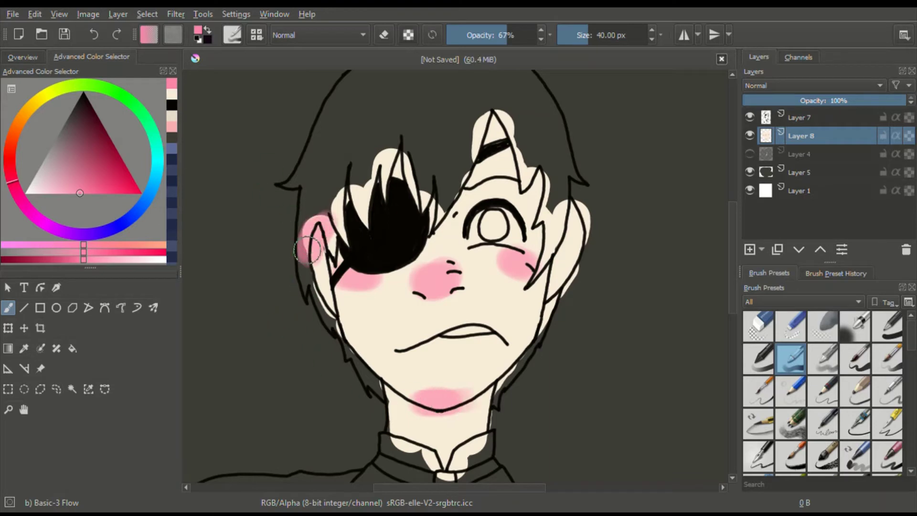
pyautogui.moveTo(561, 201); pyautogui.dragTo(595, 246)
# - Soften the pink blush on the nose, chin, cheeks and ears by painting over it with the sampled cream skin colour
pyautogui.keyDown('ctrl'); pyautogui.click(505, 284); pyautogui.keyUp('ctrl')
pyautogui.moveTo(429, 294); pyautogui.dragTo(446, 258)
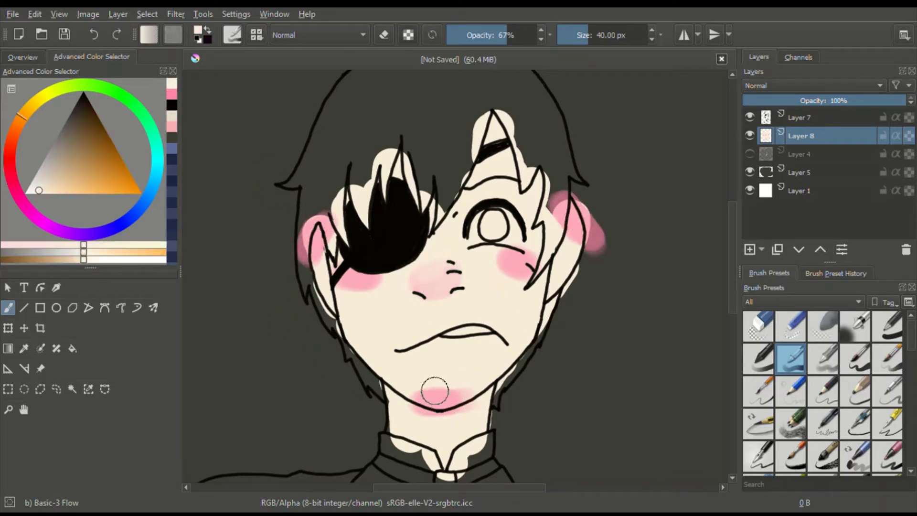
pyautogui.moveTo(435, 389)
pyautogui.mouseDown()
pyautogui.moveTo(416, 416)
pyautogui.moveTo(477, 415)
pyautogui.moveTo(429, 391)
pyautogui.mouseUp()
pyautogui.moveTo(518, 251); pyautogui.dragTo(512, 276)
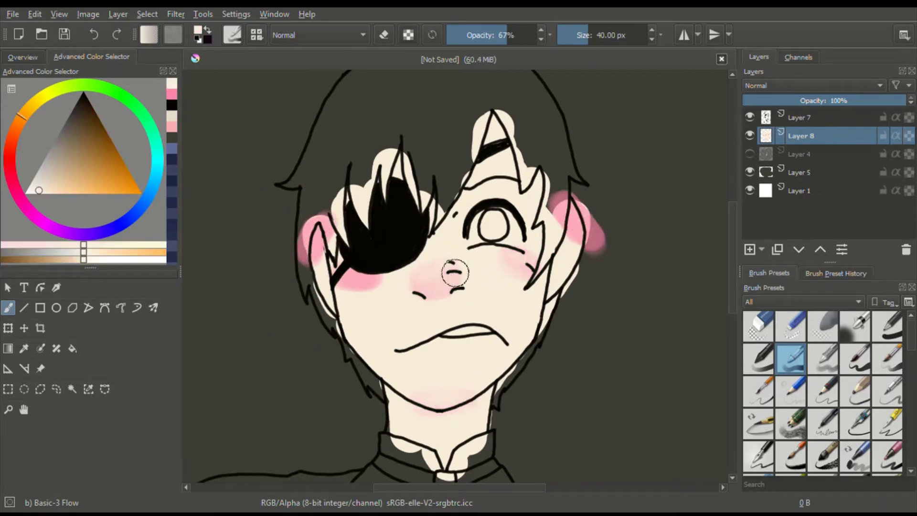
pyautogui.moveTo(331, 289); pyautogui.dragTo(389, 280)
pyautogui.moveTo(334, 214)
pyautogui.mouseDown()
pyautogui.moveTo(297, 254)
pyautogui.moveTo(326, 263)
pyautogui.mouseUp()
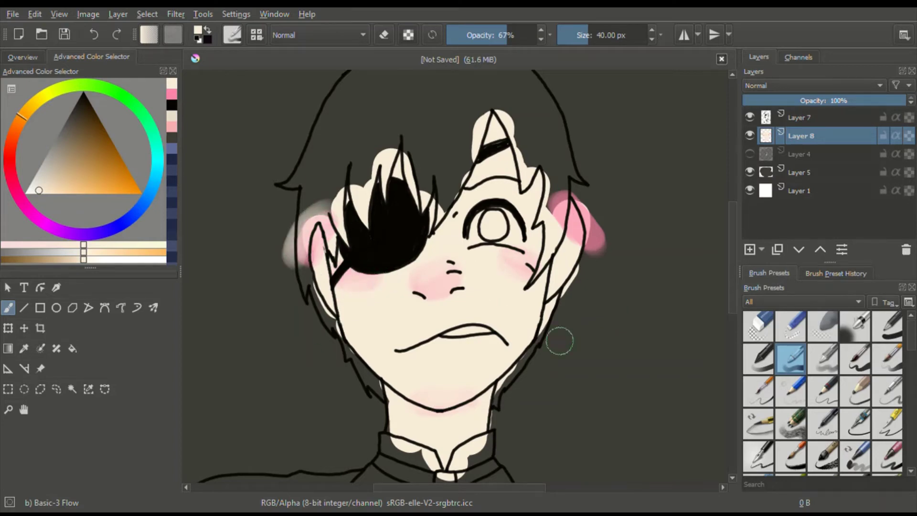
pyautogui.moveTo(573, 246); pyautogui.dragTo(567, 224)
# - Strengthen the blush on the nose and below the open eye with a muted pink, blending it with the skin colour
pyautogui.keyDown('ctrl'); pyautogui.click(590, 228); pyautogui.keyUp('ctrl')
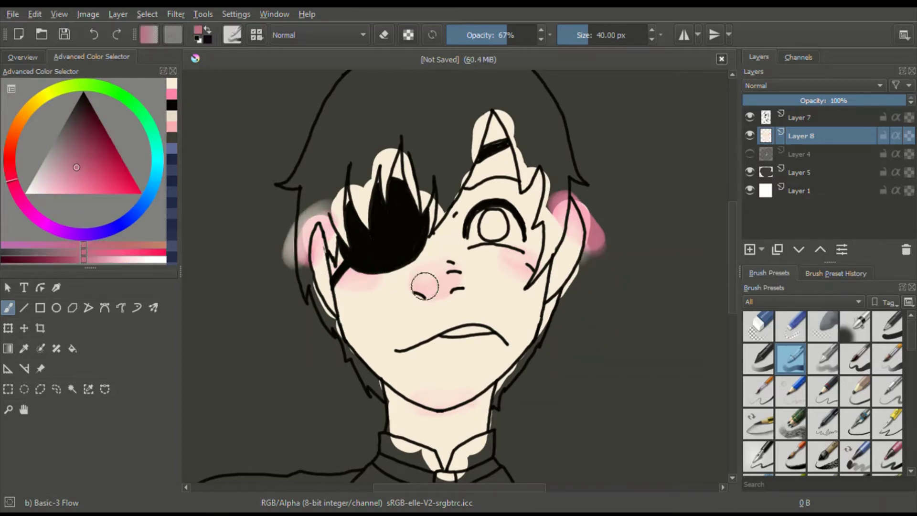
pyautogui.moveTo(425, 286)
pyautogui.mouseDown()
pyautogui.moveTo(514, 269)
pyautogui.moveTo(448, 282)
pyautogui.mouseUp()
pyautogui.click(71, 188)
pyautogui.moveTo(519, 254)
pyautogui.mouseDown()
pyautogui.moveTo(538, 271)
pyautogui.moveTo(476, 252)
pyautogui.mouseUp()
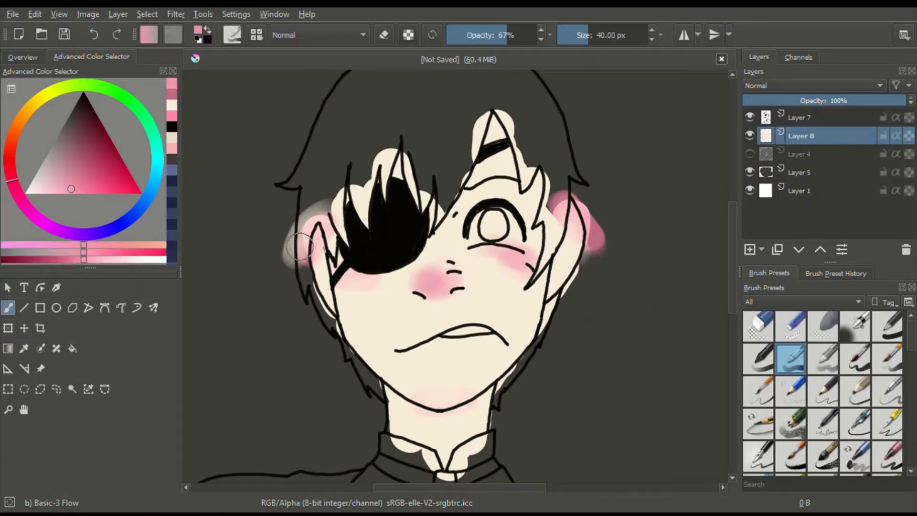
pyautogui.keyDown('ctrl'); pyautogui.click(401, 340); pyautogui.keyUp('ctrl')
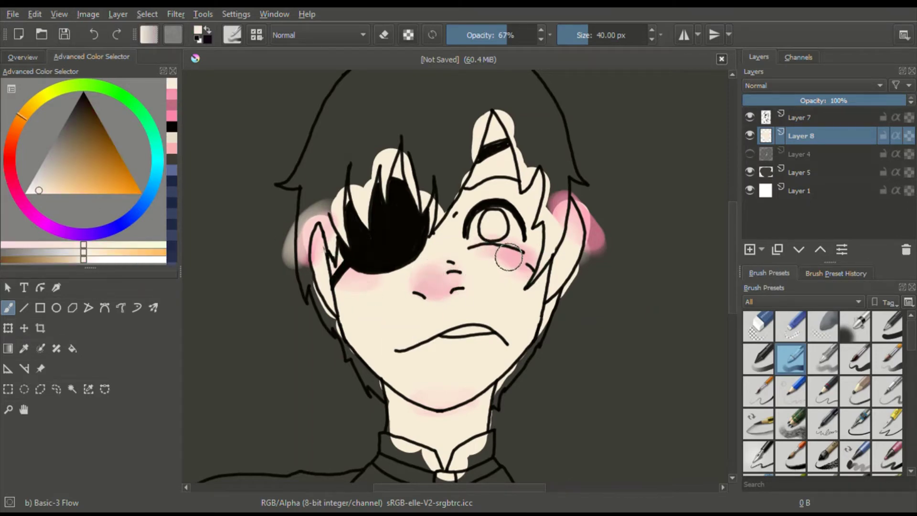
# - Paint brown shadows on the skin along the fringe edges, above the eyepatch and around the open eye, undoing stray strokes
pyautogui.keyDown('ctrl'); pyautogui.click(295, 191); pyautogui.keyUp('ctrl')
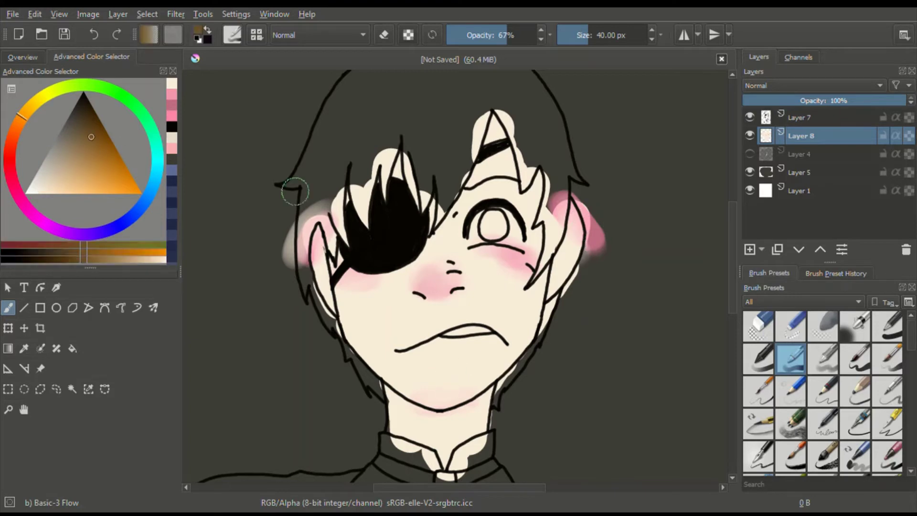
pyautogui.moveTo(397, 172); pyautogui.dragTo(404, 146)
pyautogui.moveTo(488, 130)
pyautogui.mouseDown()
pyautogui.moveTo(501, 125)
pyautogui.moveTo(489, 122)
pyautogui.moveTo(475, 173)
pyautogui.mouseUp()
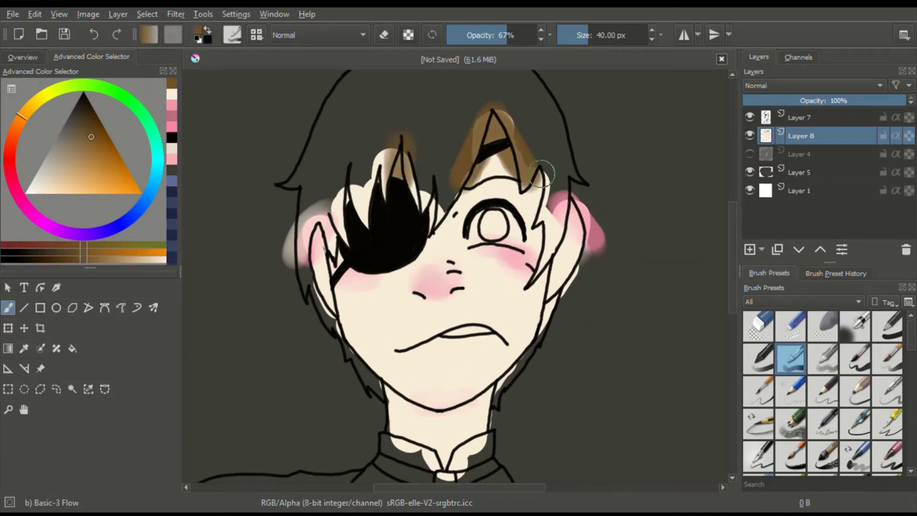
pyautogui.moveTo(542, 173); pyautogui.dragTo(550, 295)
pyautogui.hotkey('ctrl', 'z')
pyautogui.moveTo(539, 187); pyautogui.dragTo(544, 237)
pyautogui.moveTo(434, 180)
pyautogui.mouseDown()
pyautogui.moveTo(406, 200)
pyautogui.moveTo(377, 191)
pyautogui.moveTo(344, 214)
pyautogui.moveTo(328, 285)
pyautogui.mouseUp()
pyautogui.moveTo(318, 232); pyautogui.dragTo(324, 313)
pyautogui.hotkey('ctrl', 'z')
pyautogui.hotkey('ctrl', 'z')
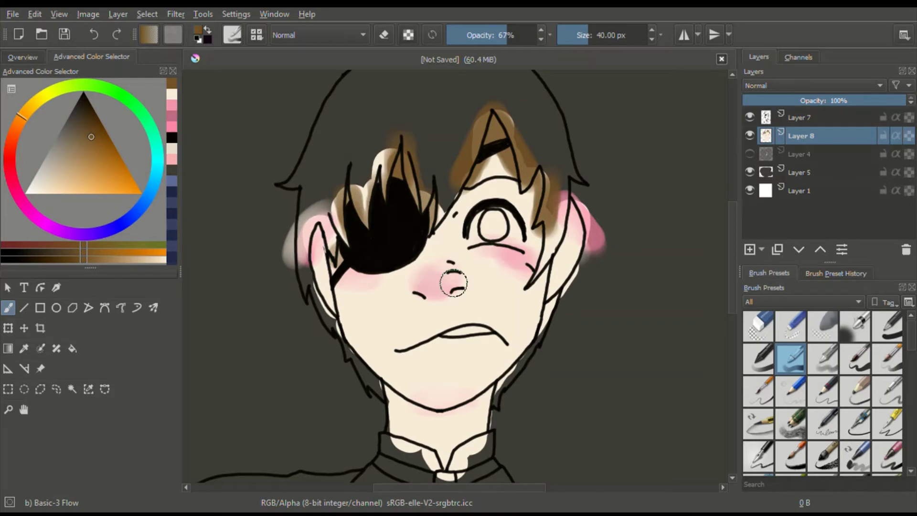
# - Blend the brown fringe shadows into the forehead and the skin beside the open eye with the sampled skin colour
pyautogui.keyDown('ctrl'); pyautogui.click(515, 269); pyautogui.keyUp('ctrl')
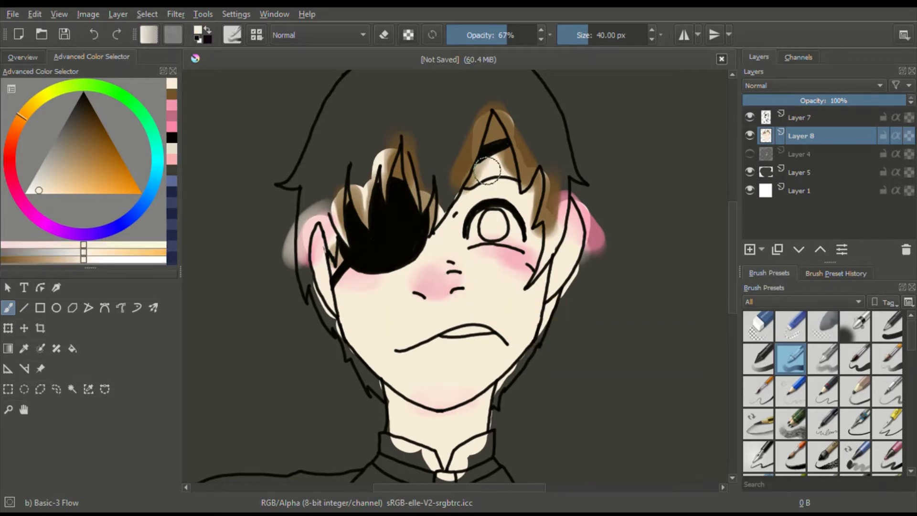
pyautogui.moveTo(487, 170)
pyautogui.mouseDown()
pyautogui.moveTo(495, 163)
pyautogui.moveTo(477, 190)
pyautogui.mouseUp()
pyautogui.moveTo(529, 208); pyautogui.dragTo(541, 240)
pyautogui.moveTo(432, 229); pyautogui.dragTo(443, 203)
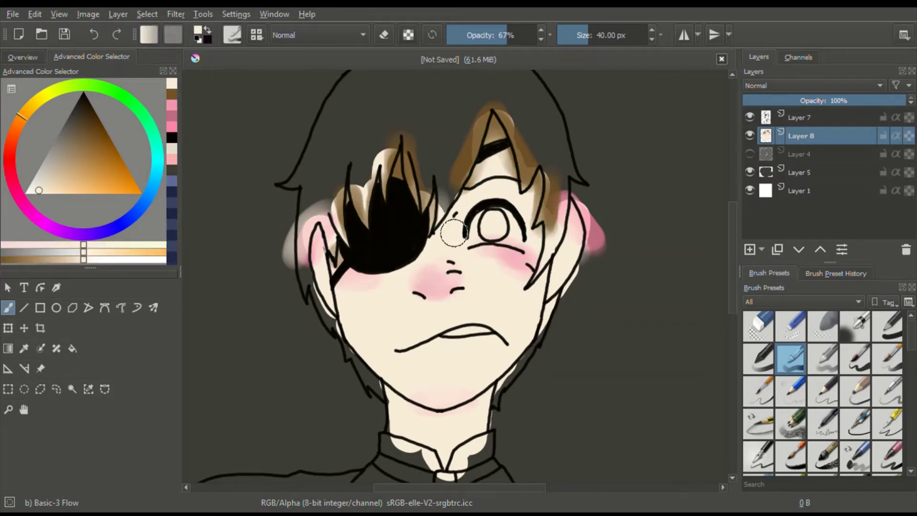
pyautogui.moveTo(531, 196); pyautogui.dragTo(539, 244)
pyautogui.moveTo(489, 151); pyautogui.dragTo(502, 156)
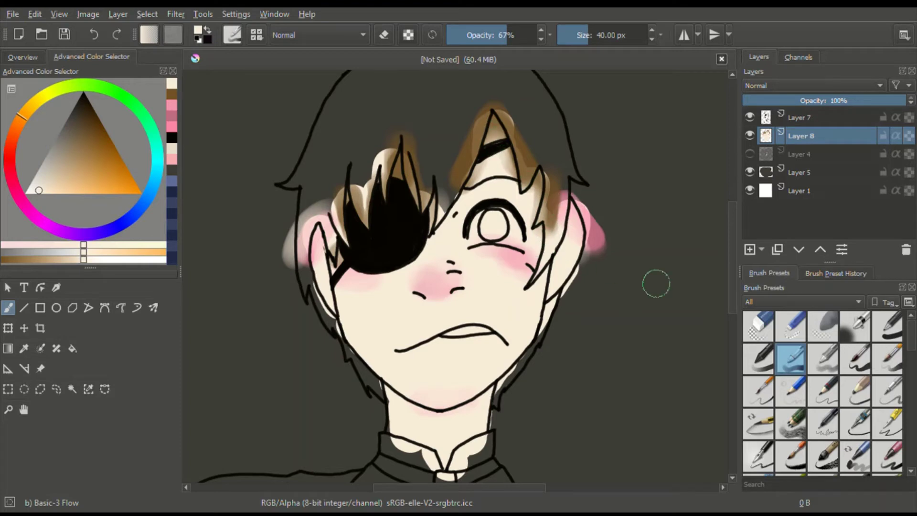
pyautogui.keyDown('ctrl'); pyautogui.click(497, 110); pyautogui.keyUp('ctrl')
pyautogui.moveTo(375, 397)
pyautogui.mouseDown()
pyautogui.moveTo(470, 425)
pyautogui.moveTo(484, 408)
pyautogui.moveTo(386, 396)
pyautogui.moveTo(441, 444)
pyautogui.moveTo(497, 433)
pyautogui.moveTo(378, 403)
pyautogui.moveTo(532, 443)
pyautogui.mouseUp()
pyautogui.keyDown('ctrl'); pyautogui.click(447, 364); pyautogui.keyUp('ctrl')
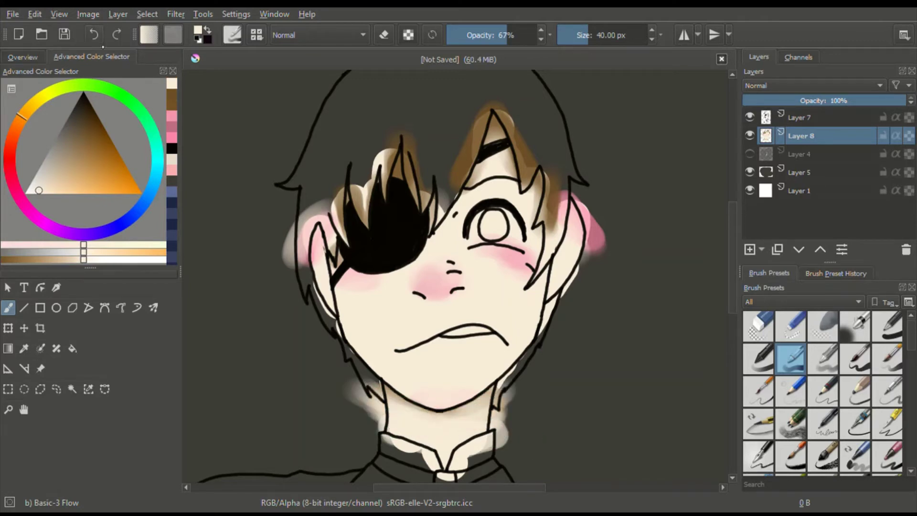
pyautogui.click(94, 35)
pyautogui.click(94, 35)
pyautogui.click(94, 35)
pyautogui.click(94, 34)
pyautogui.click(95, 35)
# - Shade the neck under the chin with brown and blend the shadow into the cream skin colour
pyautogui.moveTo(382, 406)
pyautogui.mouseDown()
pyautogui.moveTo(495, 414)
pyautogui.moveTo(399, 409)
pyautogui.moveTo(377, 392)
pyautogui.moveTo(458, 416)
pyautogui.moveTo(382, 416)
pyautogui.mouseUp()
pyautogui.keyDown('ctrl'); pyautogui.click(466, 166); pyautogui.keyUp('ctrl')
pyautogui.keyDown('ctrl'); pyautogui.click(441, 367); pyautogui.keyUp('ctrl')
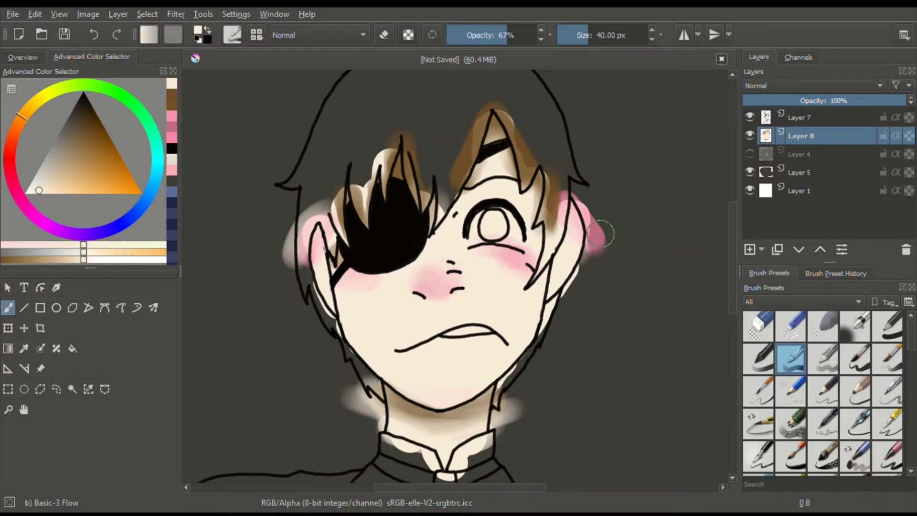
# - Add a new layer above Layer 8 and sample the navy hair colour from the sketch on Layer 4, leaving the sketch hidden
pyautogui.click(750, 250)
pyautogui.click(750, 172)
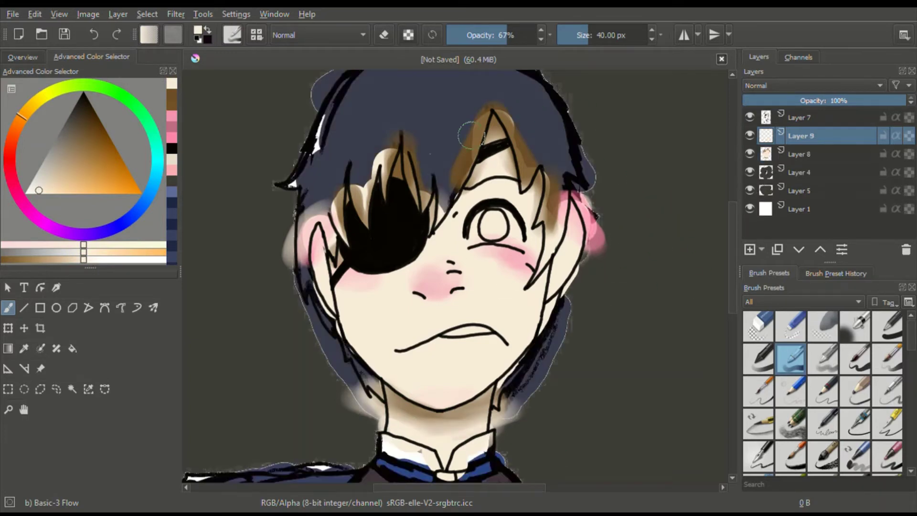
pyautogui.keyDown('ctrl'); pyautogui.click(445, 118); pyautogui.keyUp('ctrl')
pyautogui.click(749, 173)
# - Switch to the Basic-1 brush for the hair, undo the test stroke and hide the skin on Layer 8
pyautogui.moveTo(427, 159)
pyautogui.mouseDown()
pyautogui.moveTo(428, 184)
pyautogui.moveTo(449, 189)
pyautogui.moveTo(522, 140)
pyautogui.mouseUp()
pyautogui.rightClick(524, 41)
pyautogui.click(887, 327)
pyautogui.hotkey('ctrl', 'z')
pyautogui.click(750, 154)
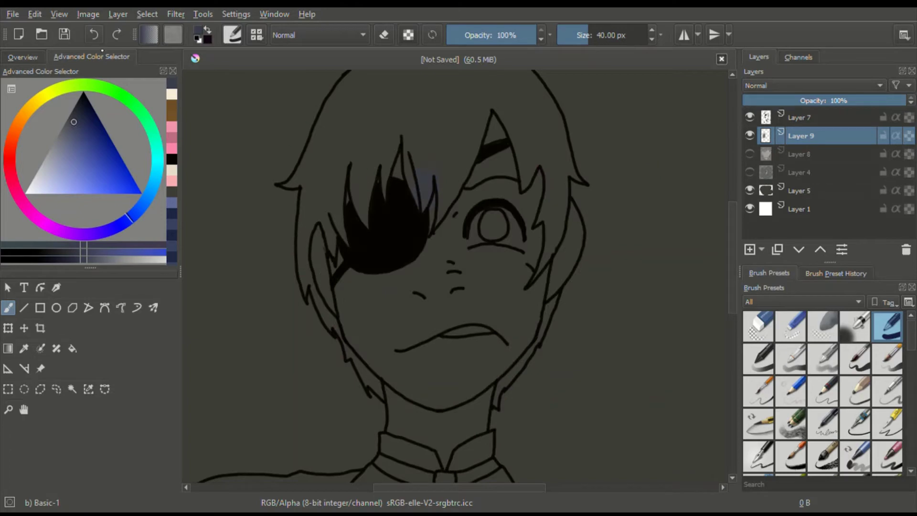
# - Select the main hair area inside the line art by contiguous selection and fill it with navy using the brush
pyautogui.click(72, 389)
pyautogui.click(414, 131)
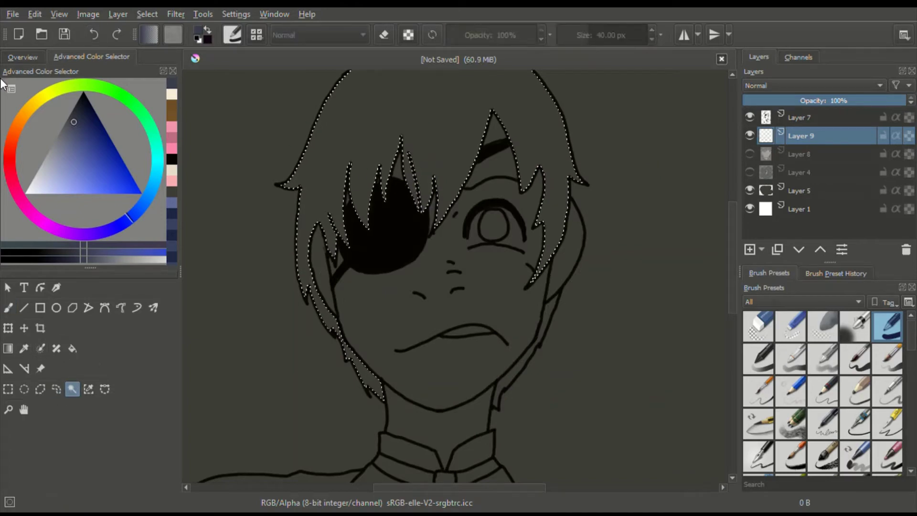
pyautogui.click(22, 57)
pyautogui.moveTo(54, 118); pyautogui.dragTo(58, 106)
pyautogui.click(8, 308)
pyautogui.moveTo(281, 225)
pyautogui.mouseDown()
pyautogui.moveTo(436, 89)
pyautogui.moveTo(243, 262)
pyautogui.moveTo(270, 306)
pyautogui.moveTo(306, 294)
pyautogui.moveTo(538, 278)
pyautogui.moveTo(289, 385)
pyautogui.mouseUp()
# - Select the remaining hair strand beside the jaw, paint it navy and clear the selection
pyautogui.click(72, 389)
pyautogui.click(504, 428)
pyautogui.click(7, 308)
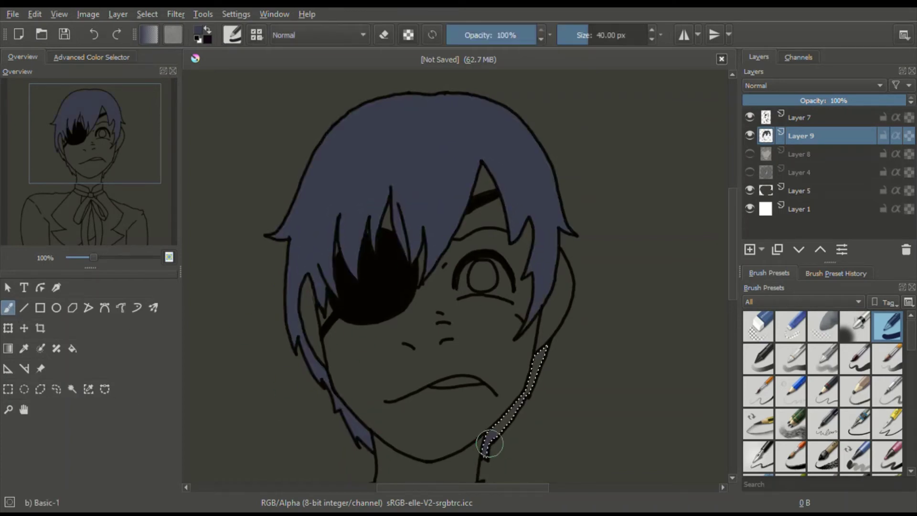
pyautogui.moveTo(492, 446); pyautogui.dragTo(576, 300)
pyautogui.hotkey('ctrl', 'shift', 'a')
# - Create a clipping group from Layer 9 and choose the Basic-3 Flow brush for shading on its mask layer
pyautogui.hotkey('ctrl', 'shift', 'g')
pyautogui.click(830, 371)
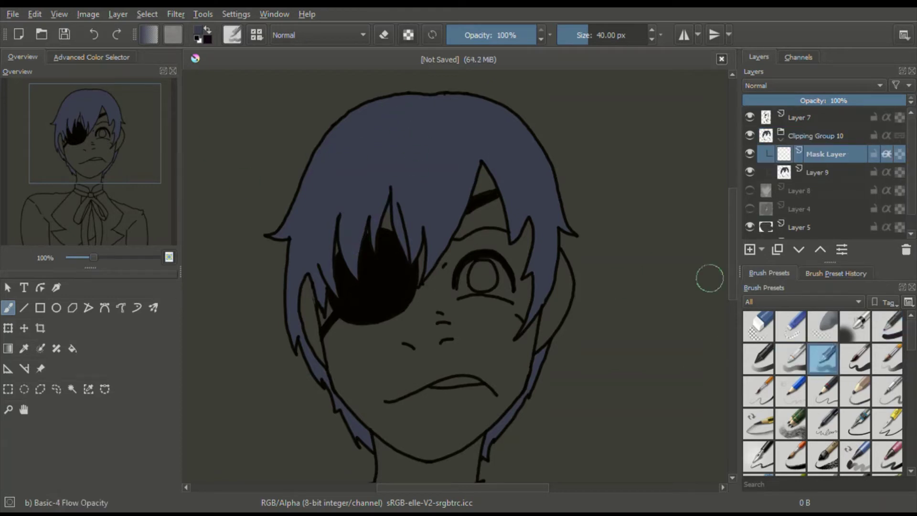
pyautogui.press('/')
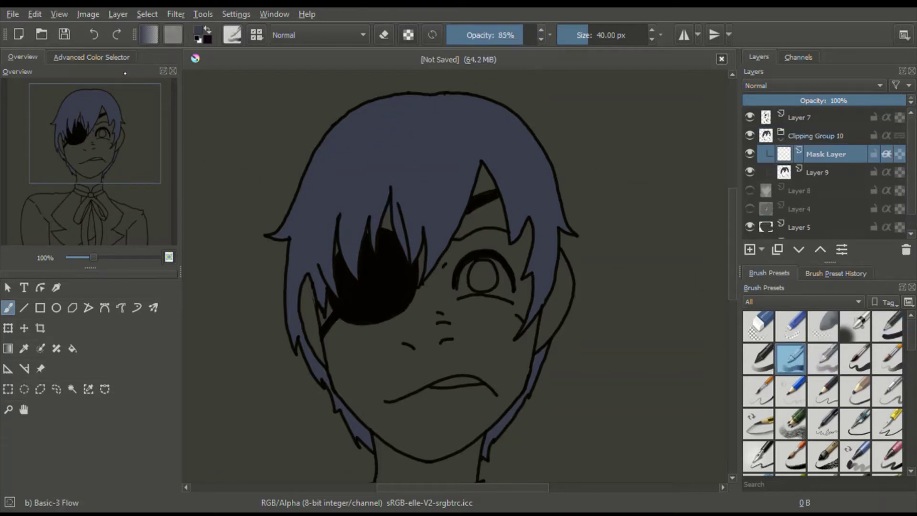
# - Paint darker navy shading on the fringe tips, the crown and the lower side strands of the hair
pyautogui.click(91, 57)
pyautogui.moveTo(340, 247)
pyautogui.mouseDown()
pyautogui.moveTo(395, 215)
pyautogui.moveTo(440, 289)
pyautogui.mouseUp()
pyautogui.moveTo(518, 218)
pyautogui.mouseDown()
pyautogui.moveTo(516, 267)
pyautogui.moveTo(553, 280)
pyautogui.mouseUp()
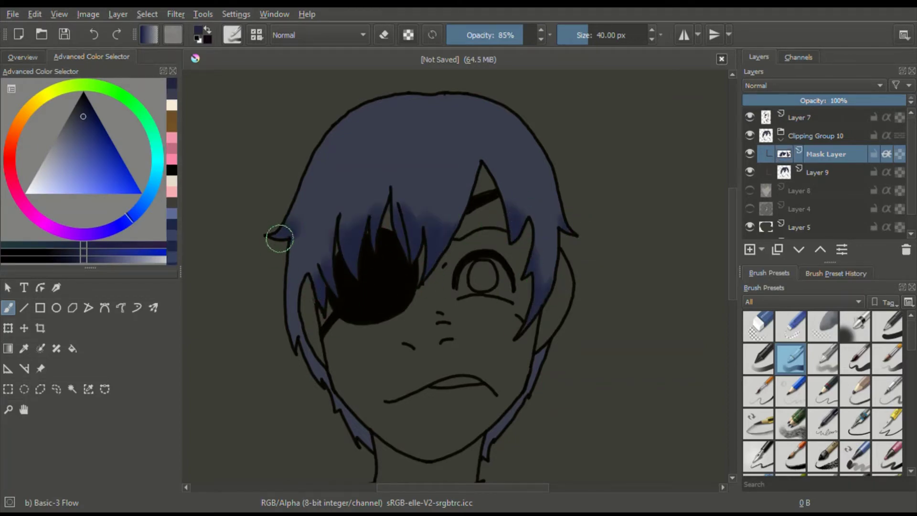
pyautogui.moveTo(427, 94)
pyautogui.mouseDown()
pyautogui.moveTo(379, 102)
pyautogui.moveTo(437, 123)
pyautogui.mouseUp()
pyautogui.moveTo(378, 106)
pyautogui.mouseDown()
pyautogui.moveTo(413, 94)
pyautogui.moveTo(444, 138)
pyautogui.mouseUp()
pyautogui.moveTo(302, 307); pyautogui.dragTo(370, 449)
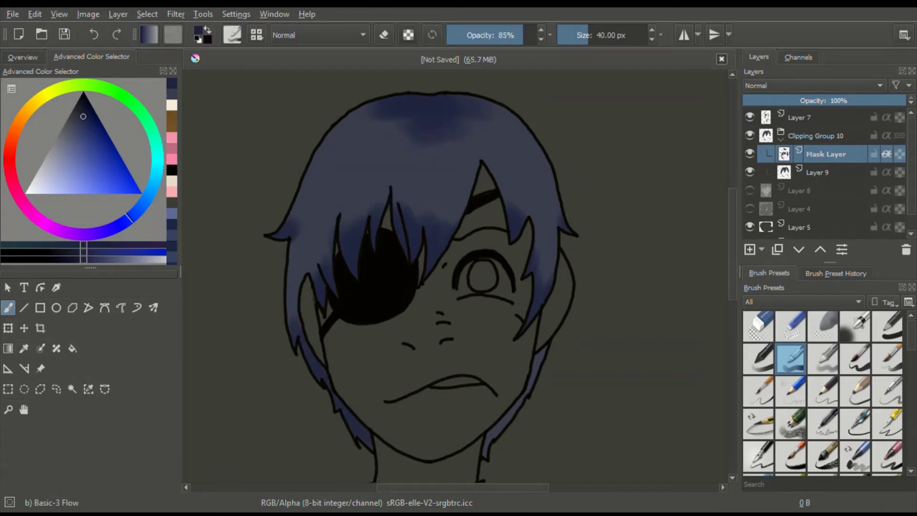
pyautogui.moveTo(290, 309); pyautogui.dragTo(299, 334)
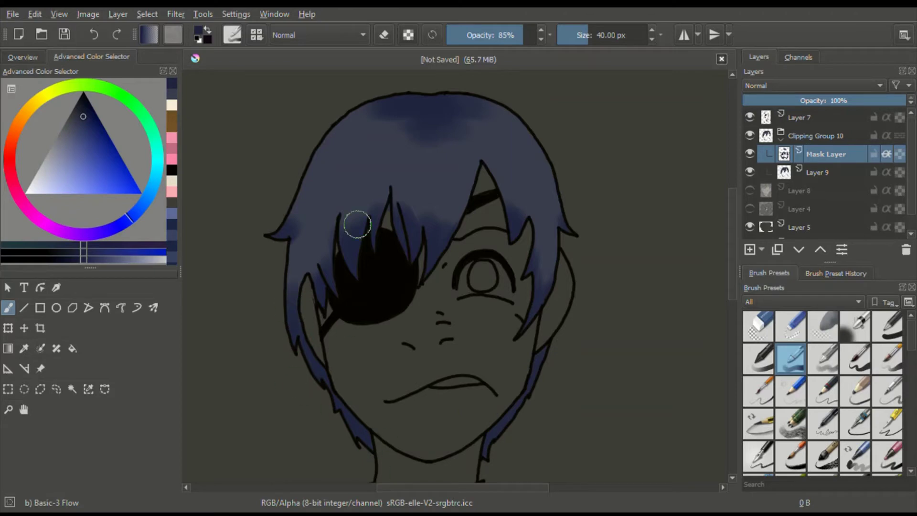
# - Soften the dark hair shading with the base hair colour and paint a lighter blue-grey highlight across the hair
pyautogui.keyDown('ctrl'); pyautogui.click(387, 160); pyautogui.keyUp('ctrl')
pyautogui.moveTo(384, 111)
pyautogui.mouseDown()
pyautogui.moveTo(466, 121)
pyautogui.moveTo(402, 114)
pyautogui.mouseUp()
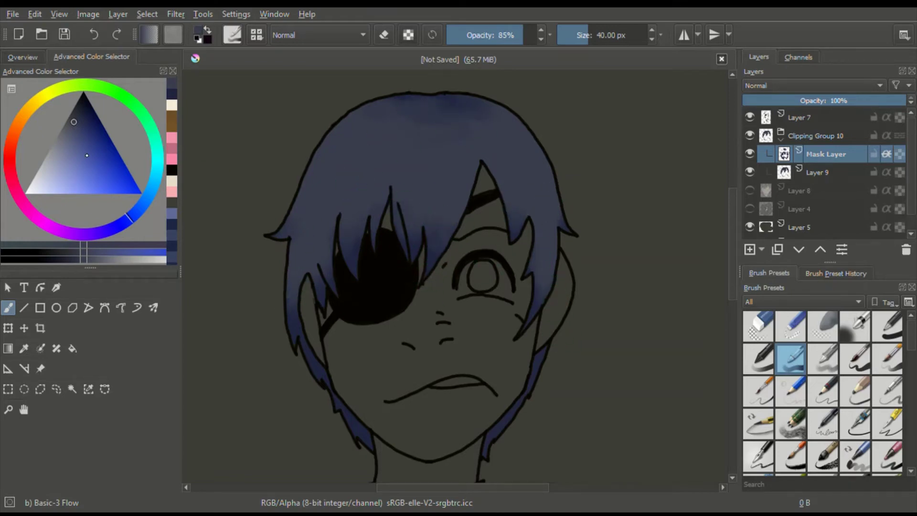
pyautogui.click(69, 152)
pyautogui.moveTo(562, 147); pyautogui.dragTo(401, 174)
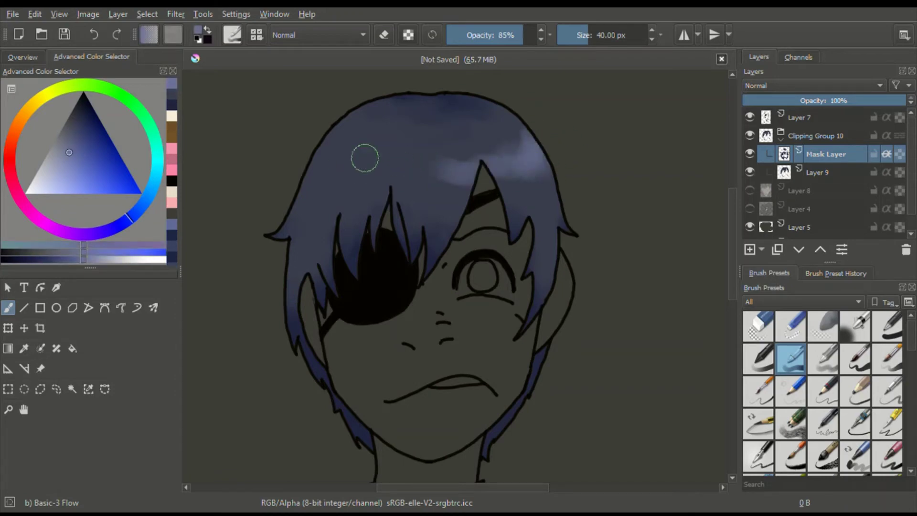
# - Blend the edges of the hair highlight using navy tones sampled from the surrounding hair
pyautogui.keyDown('ctrl'); pyautogui.click(342, 176); pyautogui.keyUp('ctrl')
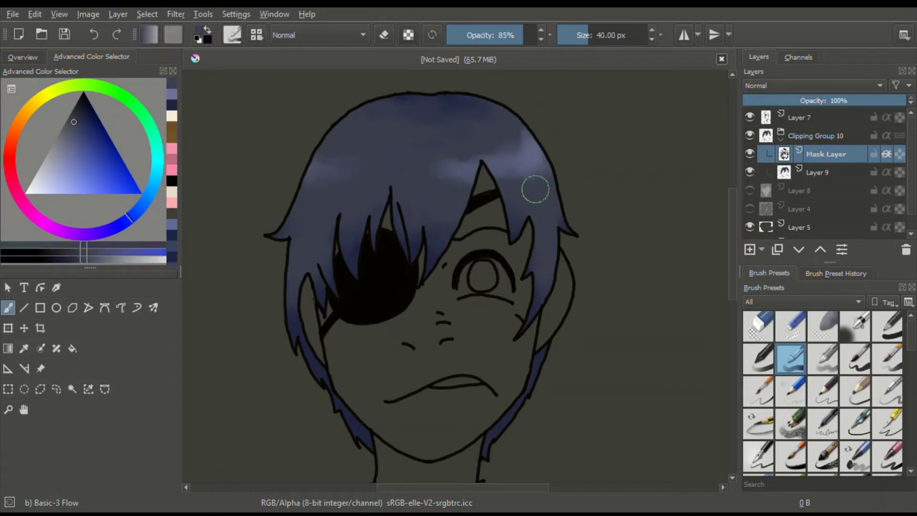
pyautogui.moveTo(535, 189); pyautogui.dragTo(509, 159)
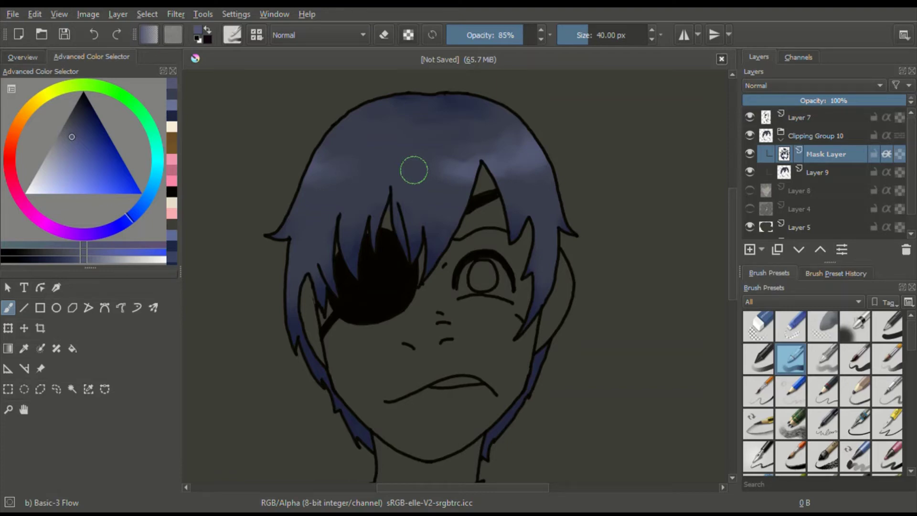
pyautogui.keyDown('ctrl'); pyautogui.click(431, 195); pyautogui.keyUp('ctrl')
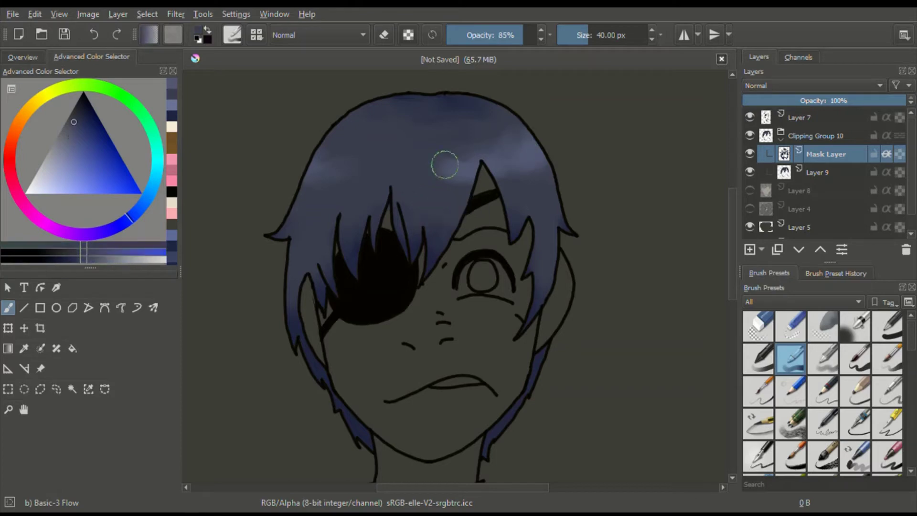
pyautogui.moveTo(444, 164); pyautogui.dragTo(485, 175)
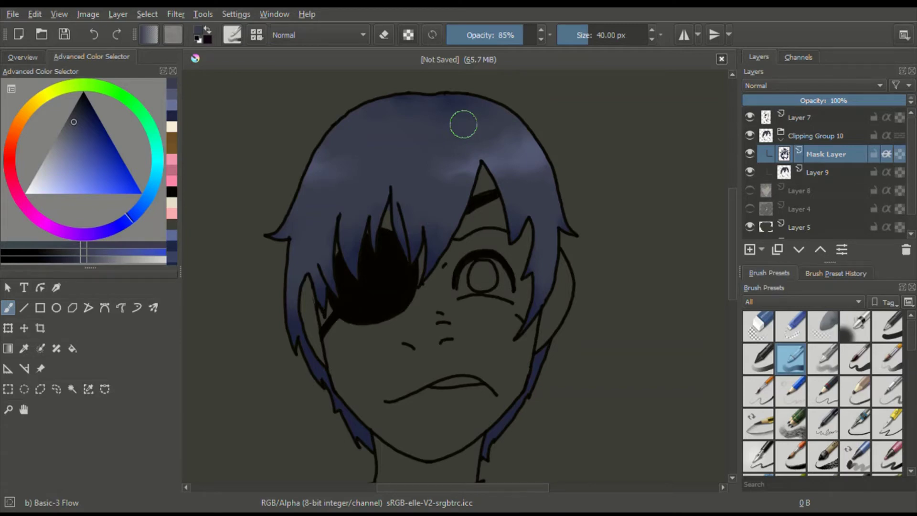
# - Merge the hair clipping group into a single layer and show the skin on Layer 8 again
pyautogui.press('pageup')
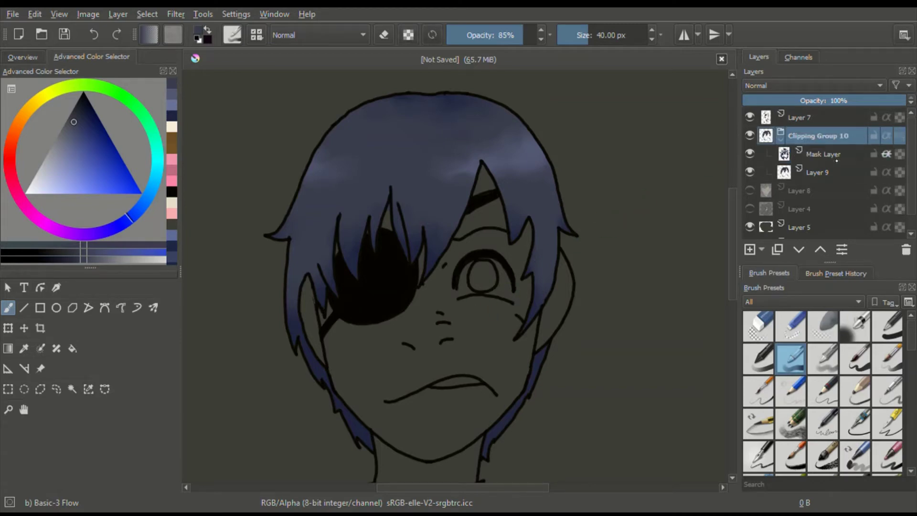
pyautogui.hotkey('ctrl', 'e')
pyautogui.click(750, 154)
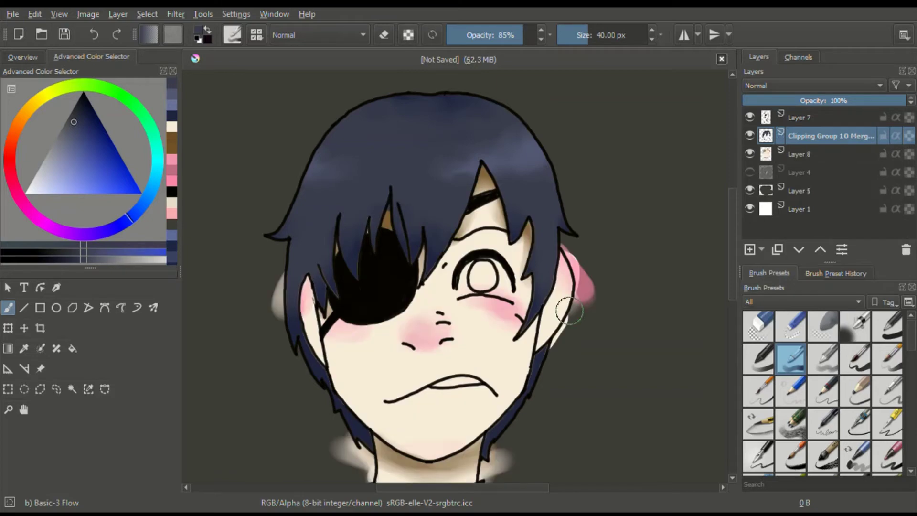
# - Erase the skin and blush colour outside both ears on Layer 8 with the Eraser Small brush
pyautogui.press('pagedown')
pyautogui.click(791, 326)
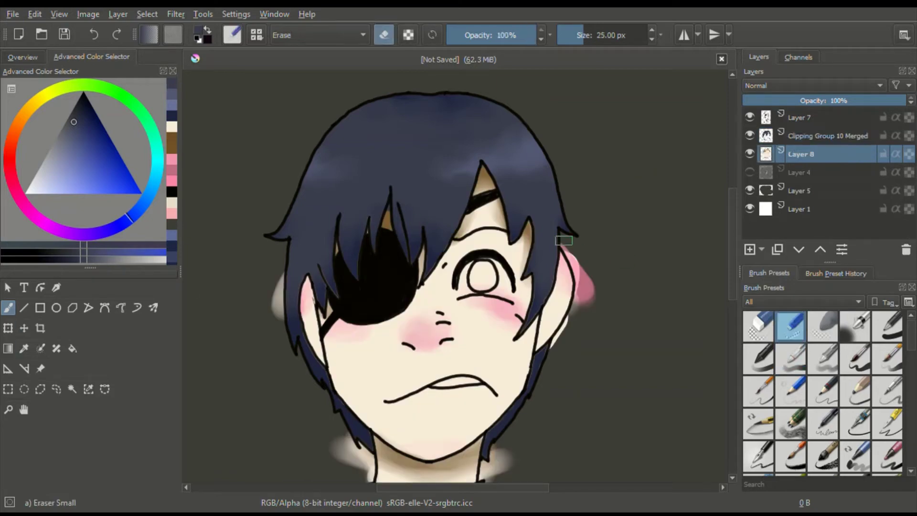
pyautogui.moveTo(573, 263)
pyautogui.mouseDown()
pyautogui.moveTo(592, 278)
pyautogui.moveTo(578, 310)
pyautogui.mouseUp()
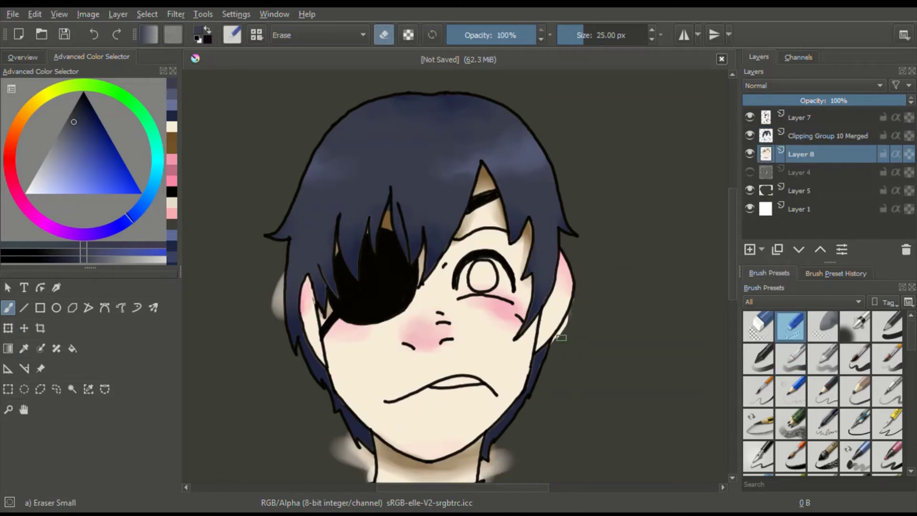
pyautogui.moveTo(282, 284); pyautogui.dragTo(276, 327)
# - Erase the skin and shadow colour spilling outside the neck and collar lines on Layer 8
pyautogui.click(22, 57)
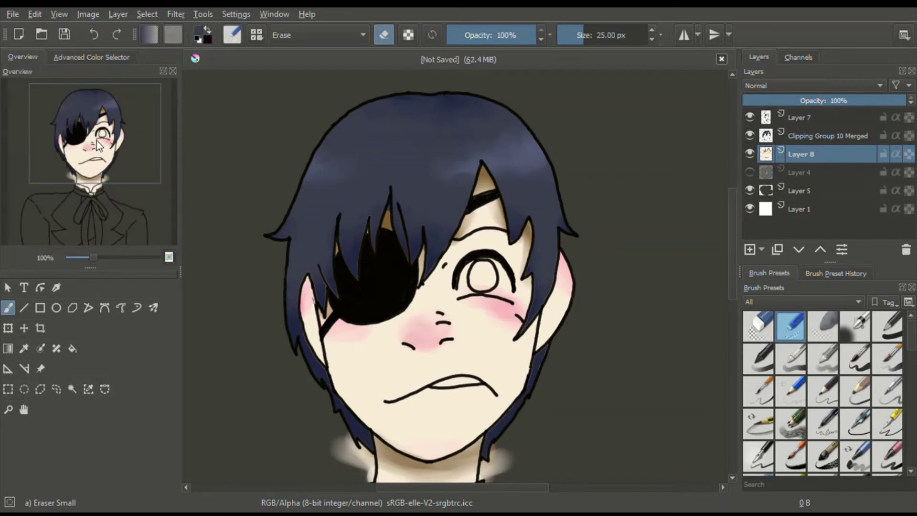
pyautogui.moveTo(97, 141); pyautogui.dragTo(95, 176)
pyautogui.moveTo(497, 335); pyautogui.dragTo(517, 311)
pyautogui.moveTo(358, 294)
pyautogui.mouseDown()
pyautogui.moveTo(352, 307)
pyautogui.moveTo(372, 311)
pyautogui.moveTo(375, 334)
pyautogui.moveTo(394, 353)
pyautogui.moveTo(457, 375)
pyautogui.moveTo(494, 347)
pyautogui.mouseUp()
pyautogui.moveTo(80, 167); pyautogui.dragTo(85, 138)
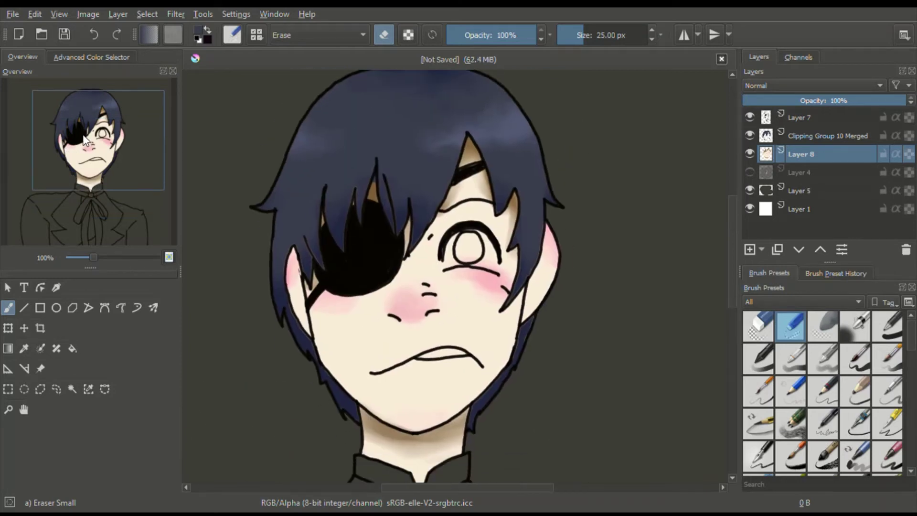
# - Erase the skin colour inside the eye on Layer 8 and merge the hair layer down into Layer 8
pyautogui.moveTo(462, 249)
pyautogui.mouseDown()
pyautogui.moveTo(451, 261)
pyautogui.moveTo(477, 236)
pyautogui.moveTo(459, 252)
pyautogui.moveTo(467, 239)
pyautogui.mouseUp()
pyautogui.click(830, 139)
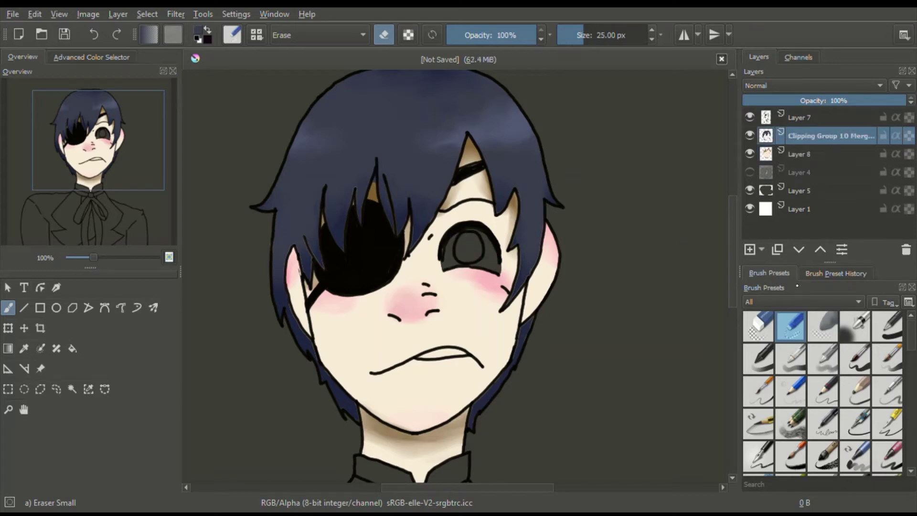
pyautogui.hotkey('ctrl', 'e')
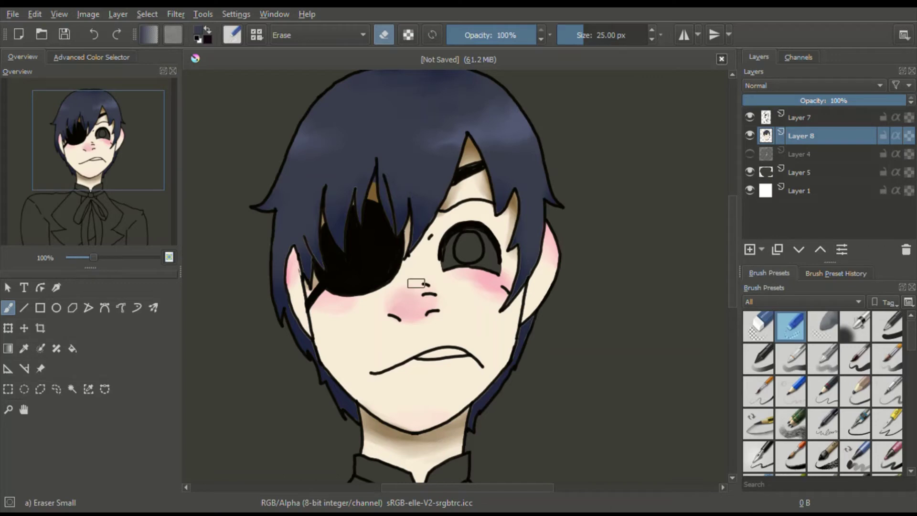
# - Show Layer 4 temporarily to reference the jacket's blue in the rough colouring, and hide it again
pyautogui.moveTo(732, 246)
pyautogui.mouseDown()
pyautogui.moveTo(734, 363)
pyautogui.moveTo(735, 260)
pyautogui.mouseUp()
pyautogui.click(750, 154)
pyautogui.scroll(-5, 730, 239)
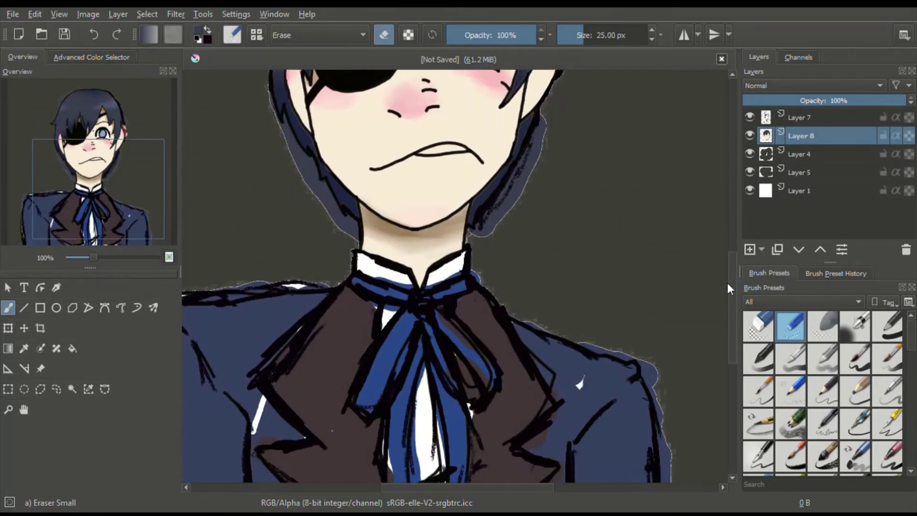
pyautogui.click(749, 154)
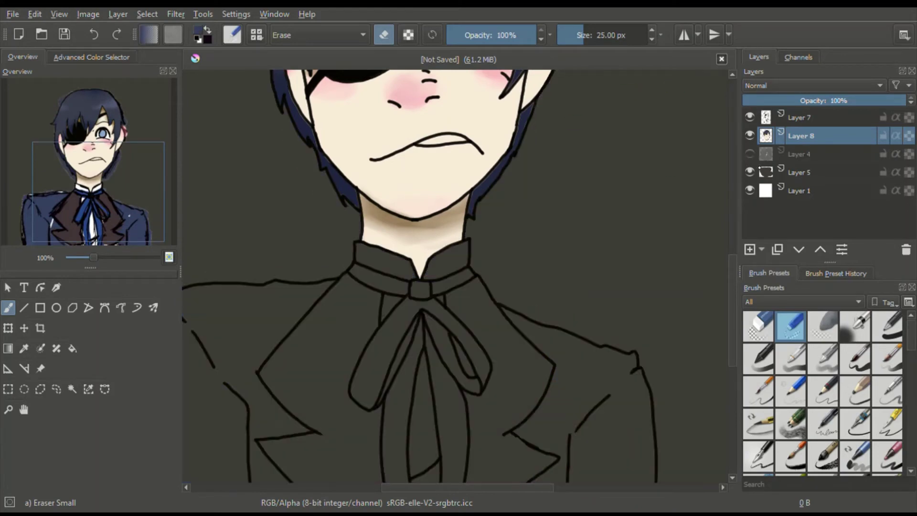
pyautogui.scroll(-2, 85, 185)
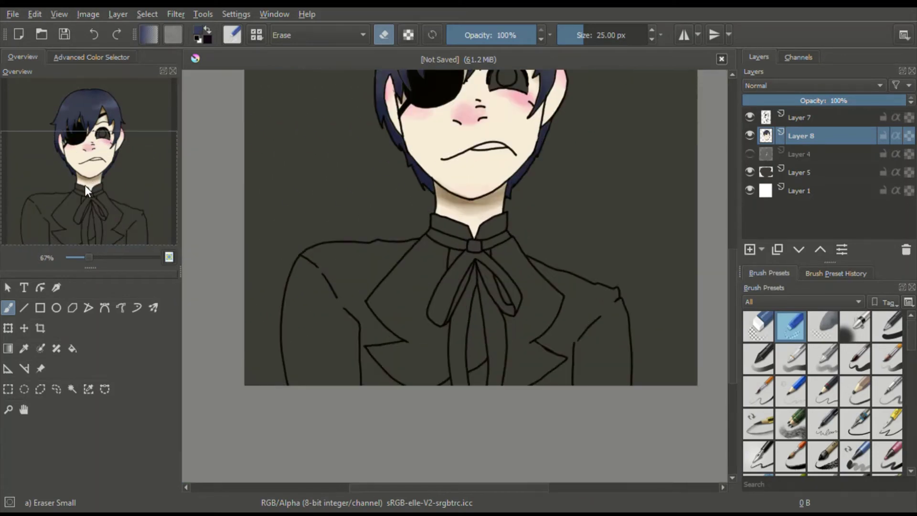
# - Add a layer above Layer 8, select the left half of the jacket by contiguous area, and paint it blue with a large Basic-1 brush
pyautogui.click(750, 249)
pyautogui.click(72, 389)
pyautogui.click(327, 322)
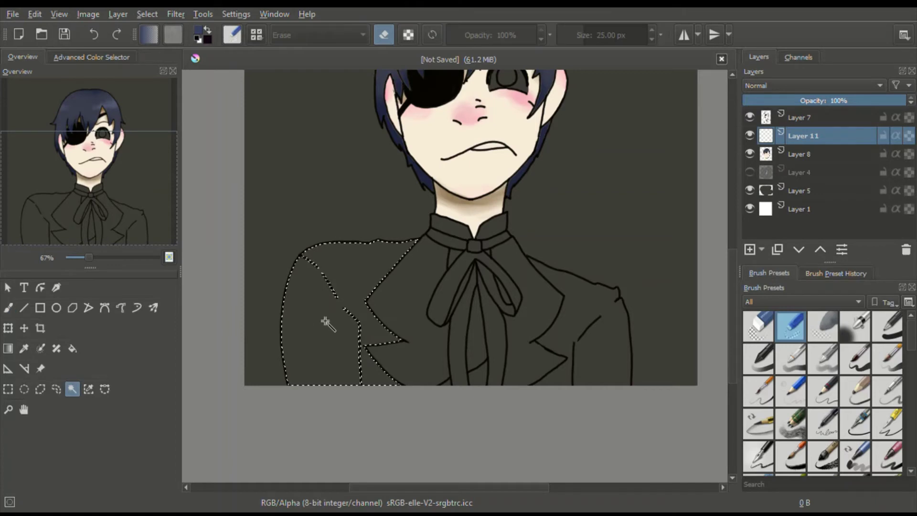
pyautogui.press('/')
pyautogui.click(8, 307)
pyautogui.click(619, 38)
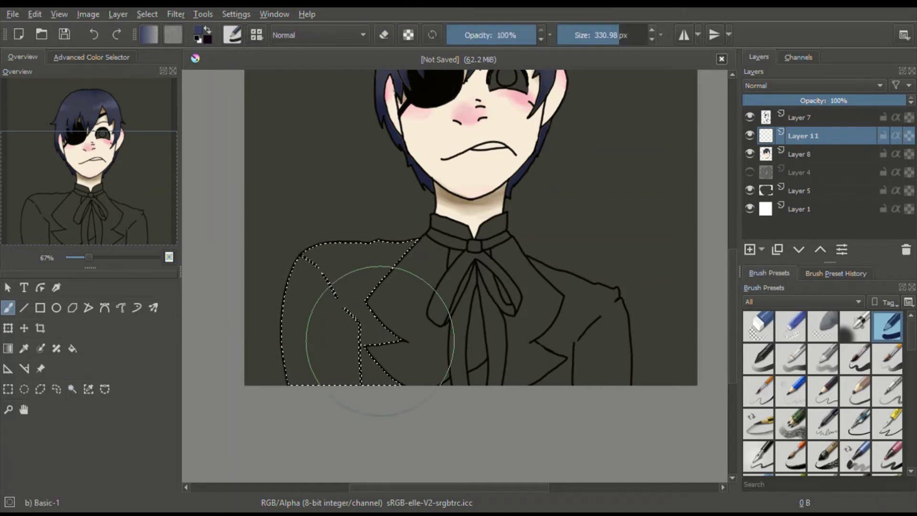
pyautogui.moveTo(380, 345)
pyautogui.mouseDown()
pyautogui.moveTo(317, 285)
pyautogui.moveTo(373, 255)
pyautogui.moveTo(315, 321)
pyautogui.mouseUp()
# - Select the right half of the jacket, paint it the same blue, and clear the selection
pyautogui.click(72, 389)
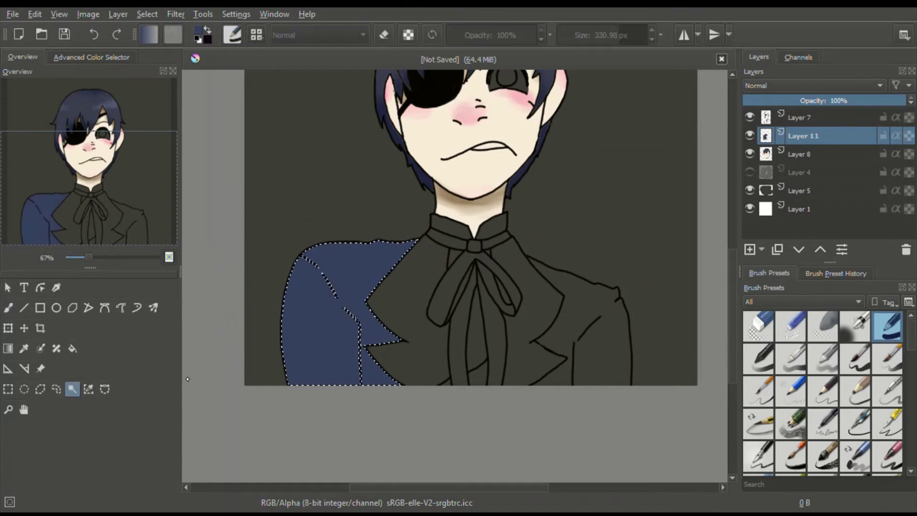
pyautogui.click(600, 311)
pyautogui.click(8, 307)
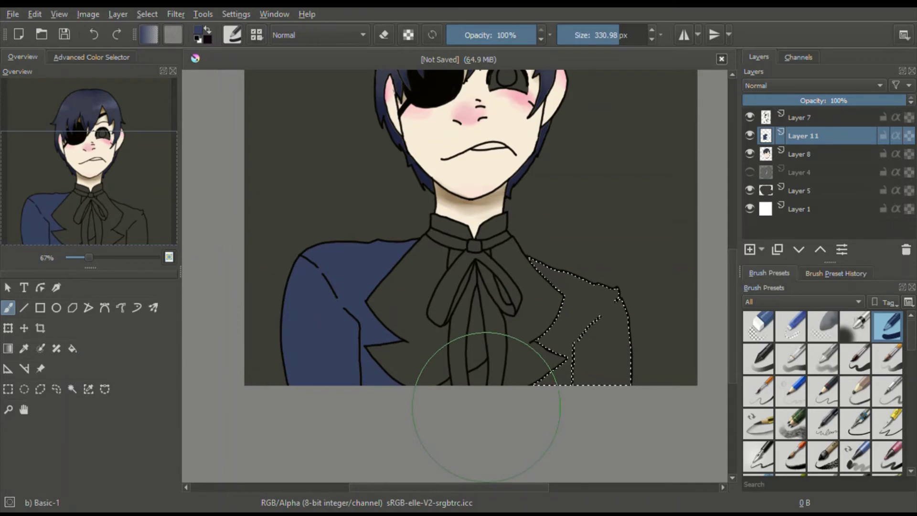
pyautogui.moveTo(461, 399); pyautogui.dragTo(593, 335)
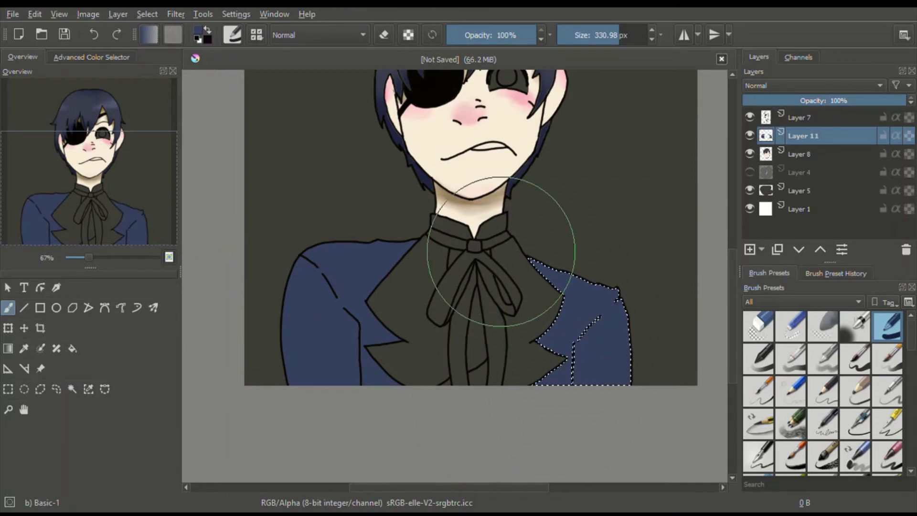
pyautogui.hotkey('ctrl', 'shift', 'a')
# - Choose the Basic-3 Flow brush at 75% opacity and create a clipping group from Layer 11
pyautogui.click(791, 359)
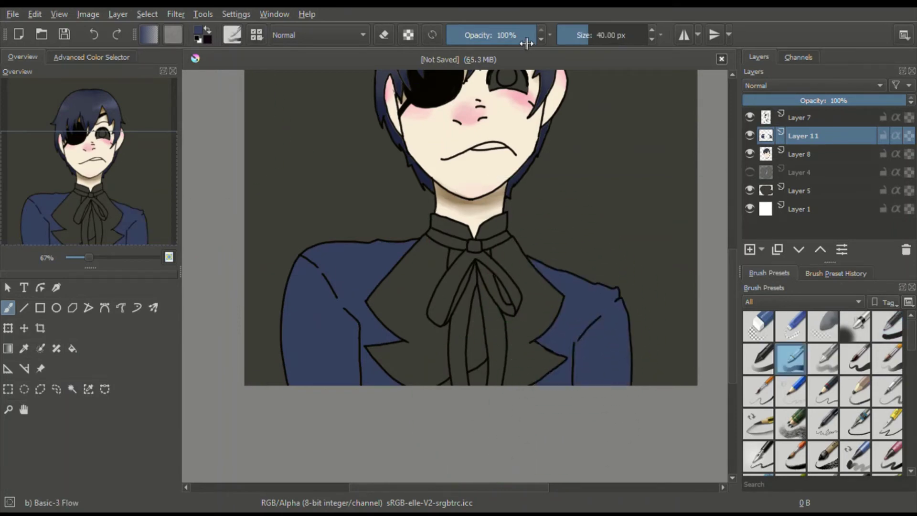
pyautogui.scroll(1, 90, 210)
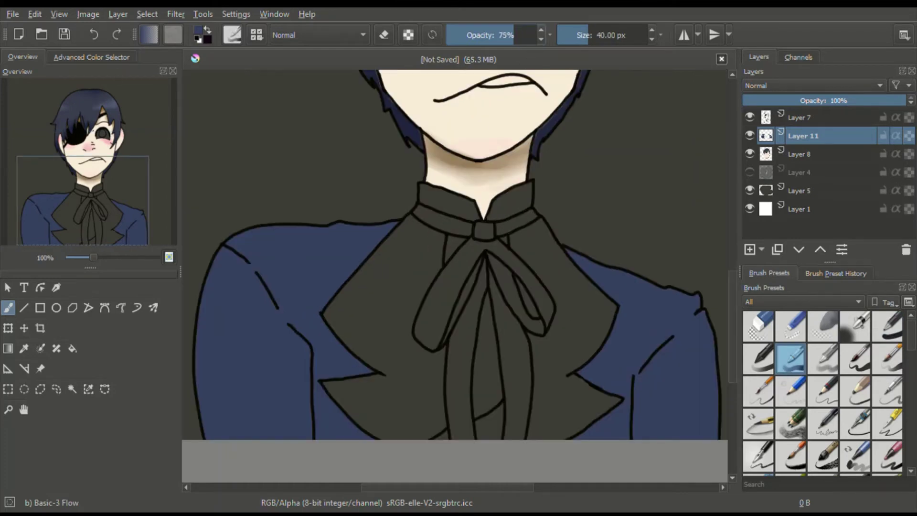
pyautogui.click(91, 57)
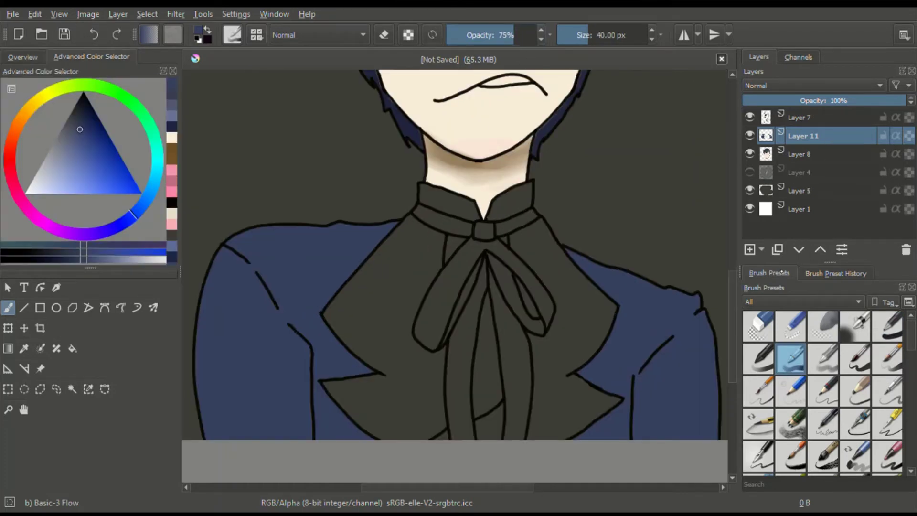
pyautogui.hotkey('ctrl', 'shift', 'g')
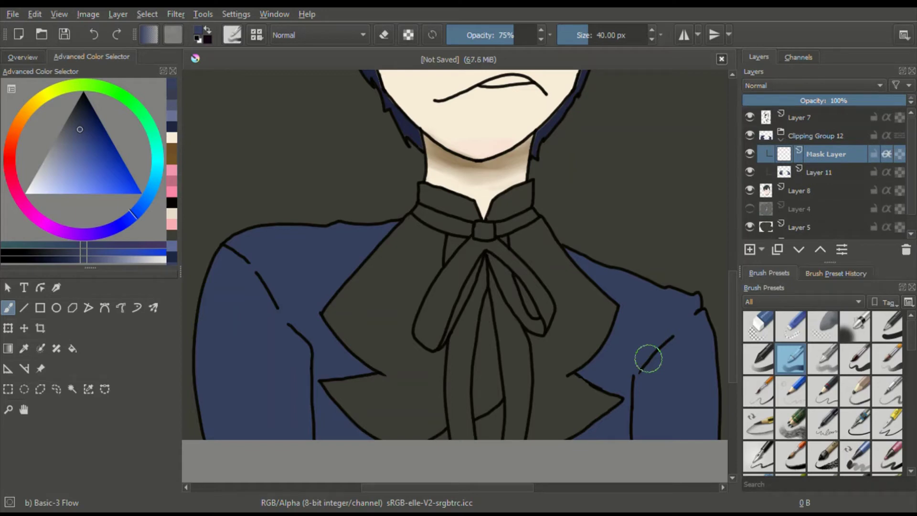
# - Paint darker navy shadows on the Mask Layer along the left sleeve and beside both lapels of the jacket
pyautogui.moveTo(82, 128); pyautogui.dragTo(87, 117)
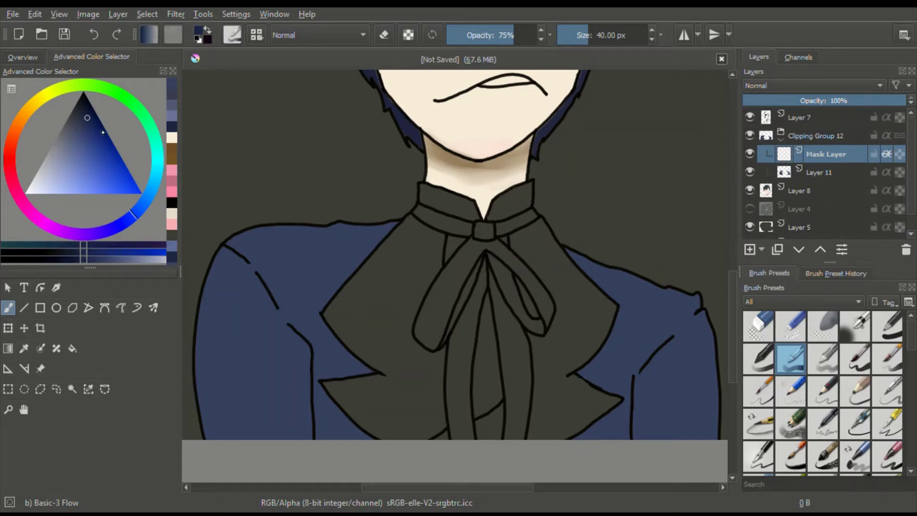
pyautogui.moveTo(337, 327)
pyautogui.mouseDown()
pyautogui.moveTo(367, 363)
pyautogui.moveTo(350, 385)
pyautogui.moveTo(323, 386)
pyautogui.moveTo(347, 376)
pyautogui.moveTo(328, 400)
pyautogui.moveTo(379, 436)
pyautogui.mouseUp()
pyautogui.moveTo(377, 254)
pyautogui.mouseDown()
pyautogui.moveTo(371, 221)
pyautogui.moveTo(367, 260)
pyautogui.mouseUp()
pyautogui.moveTo(293, 216)
pyautogui.mouseDown()
pyautogui.moveTo(236, 234)
pyautogui.moveTo(217, 344)
pyautogui.moveTo(201, 318)
pyautogui.moveTo(186, 347)
pyautogui.moveTo(193, 378)
pyautogui.moveTo(198, 358)
pyautogui.moveTo(220, 401)
pyautogui.moveTo(289, 446)
pyautogui.mouseUp()
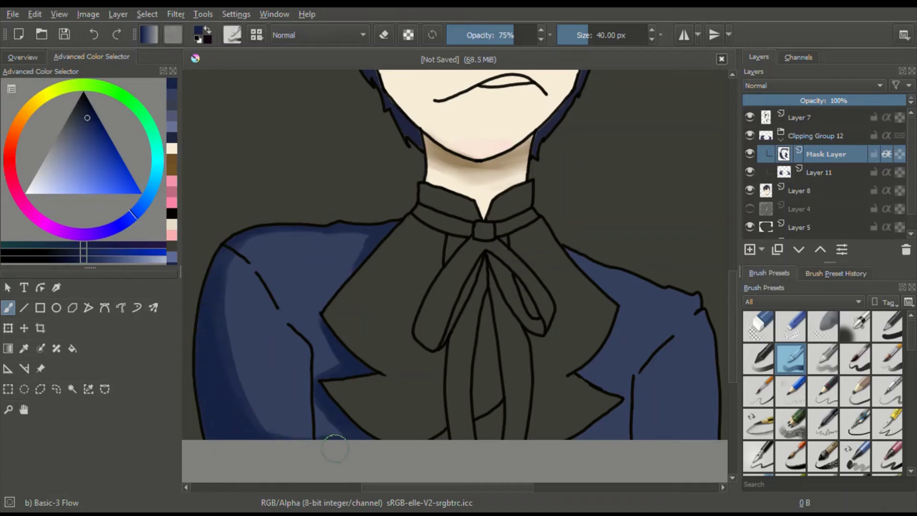
pyautogui.moveTo(594, 430); pyautogui.dragTo(559, 443)
pyautogui.moveTo(614, 410); pyautogui.dragTo(611, 437)
pyautogui.moveTo(584, 263); pyautogui.dragTo(594, 287)
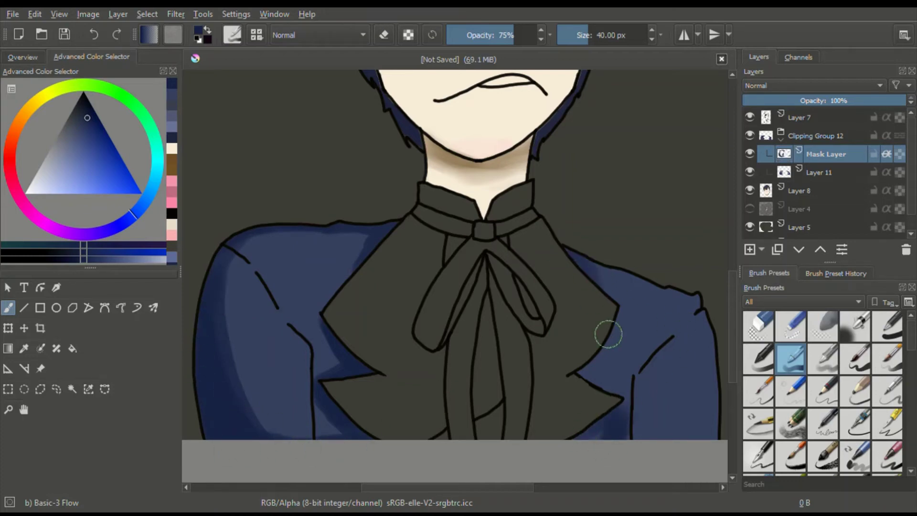
pyautogui.moveTo(608, 334); pyautogui.dragTo(572, 382)
# - Soften the shadow edges beside the lapels and along the left sleeve using the jacket's base blue
pyautogui.keyDown('ctrl'); pyautogui.click(677, 325); pyautogui.keyUp('ctrl')
pyautogui.moveTo(608, 296); pyautogui.dragTo(595, 260)
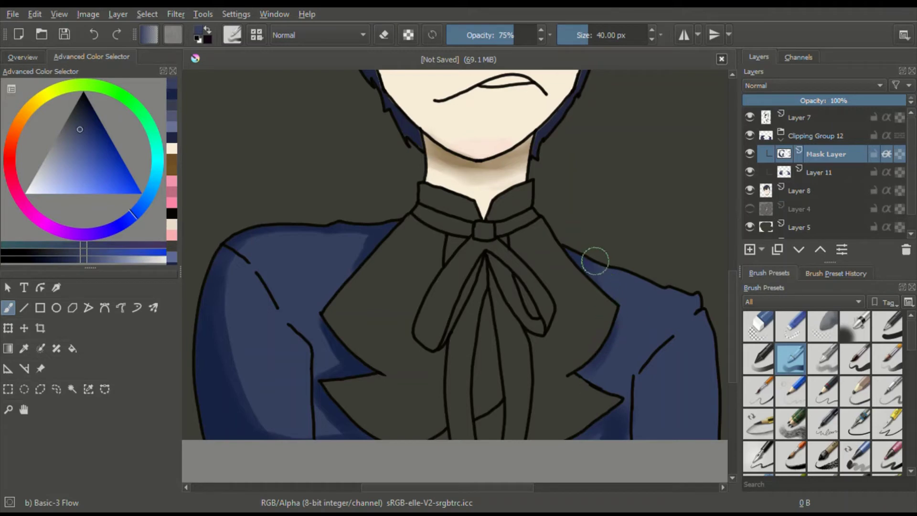
pyautogui.moveTo(617, 327); pyautogui.dragTo(612, 354)
pyautogui.moveTo(641, 426)
pyautogui.mouseDown()
pyautogui.moveTo(623, 412)
pyautogui.moveTo(638, 412)
pyautogui.mouseUp()
pyautogui.moveTo(355, 250); pyautogui.dragTo(361, 241)
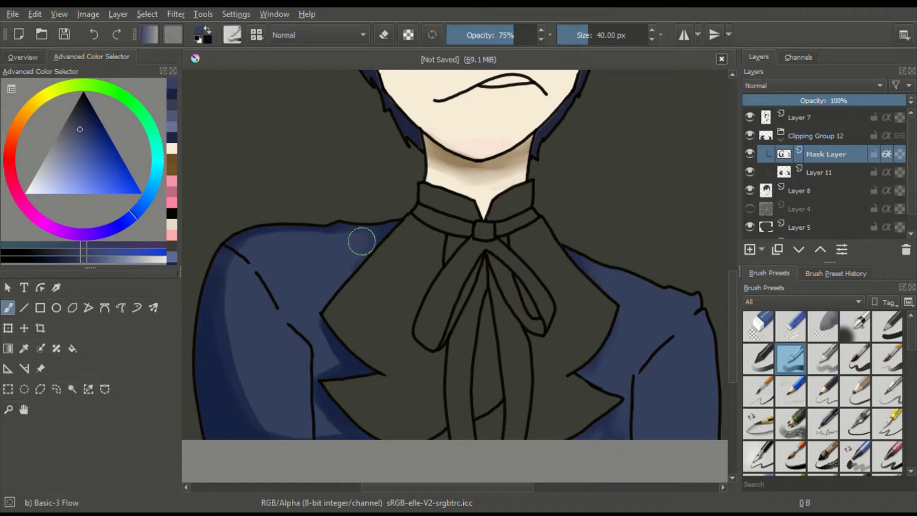
pyautogui.moveTo(231, 263)
pyautogui.mouseDown()
pyautogui.moveTo(237, 334)
pyautogui.moveTo(214, 316)
pyautogui.moveTo(261, 420)
pyautogui.moveTo(215, 380)
pyautogui.moveTo(243, 420)
pyautogui.moveTo(333, 430)
pyautogui.moveTo(305, 410)
pyautogui.moveTo(315, 316)
pyautogui.mouseUp()
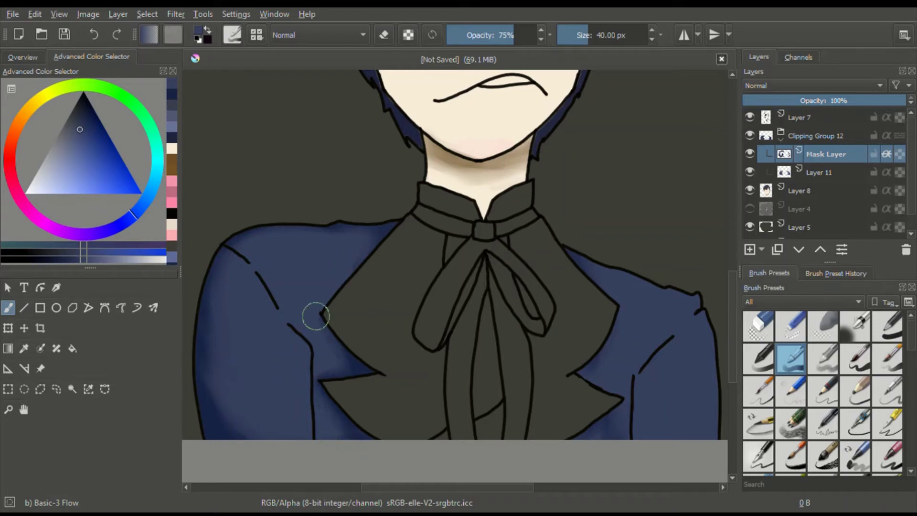
# - Paint a lighter blue highlight on the right shoulder and sleeve, and blend its edges with the base blue
pyautogui.click(79, 143)
pyautogui.moveTo(633, 278)
pyautogui.mouseDown()
pyautogui.moveTo(692, 299)
pyautogui.moveTo(642, 376)
pyautogui.mouseUp()
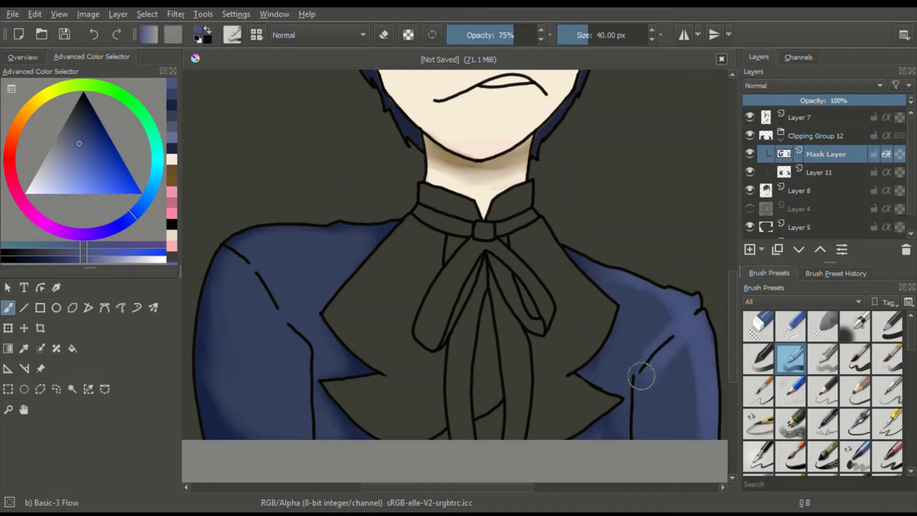
pyautogui.keyDown('ctrl'); pyautogui.click(675, 345); pyautogui.keyUp('ctrl')
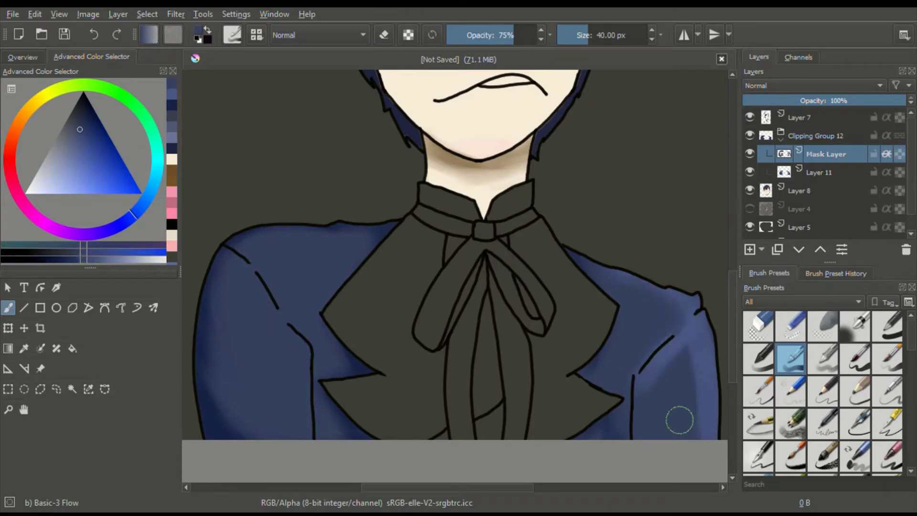
pyautogui.moveTo(679, 419)
pyautogui.mouseDown()
pyautogui.moveTo(645, 392)
pyautogui.moveTo(687, 360)
pyautogui.moveTo(700, 397)
pyautogui.moveTo(688, 346)
pyautogui.moveTo(701, 335)
pyautogui.moveTo(693, 357)
pyautogui.mouseUp()
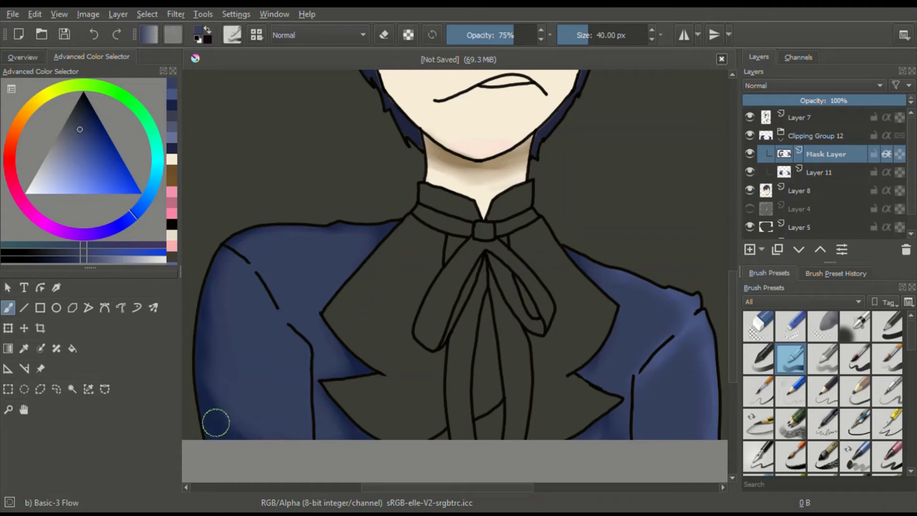
# - Blend the left sleeve's shading with dark navy and base blue sampled from the jacket
pyautogui.keyDown('ctrl'); pyautogui.click(215, 422); pyautogui.keyUp('ctrl')
pyautogui.moveTo(215, 422)
pyautogui.mouseDown()
pyautogui.moveTo(263, 212)
pyautogui.moveTo(219, 263)
pyautogui.moveTo(205, 362)
pyautogui.moveTo(303, 343)
pyautogui.mouseUp()
pyautogui.keyDown('ctrl'); pyautogui.click(328, 291); pyautogui.keyUp('ctrl')
pyautogui.moveTo(328, 291)
pyautogui.mouseDown()
pyautogui.moveTo(260, 274)
pyautogui.moveTo(273, 318)
pyautogui.moveTo(239, 378)
pyautogui.moveTo(213, 391)
pyautogui.mouseUp()
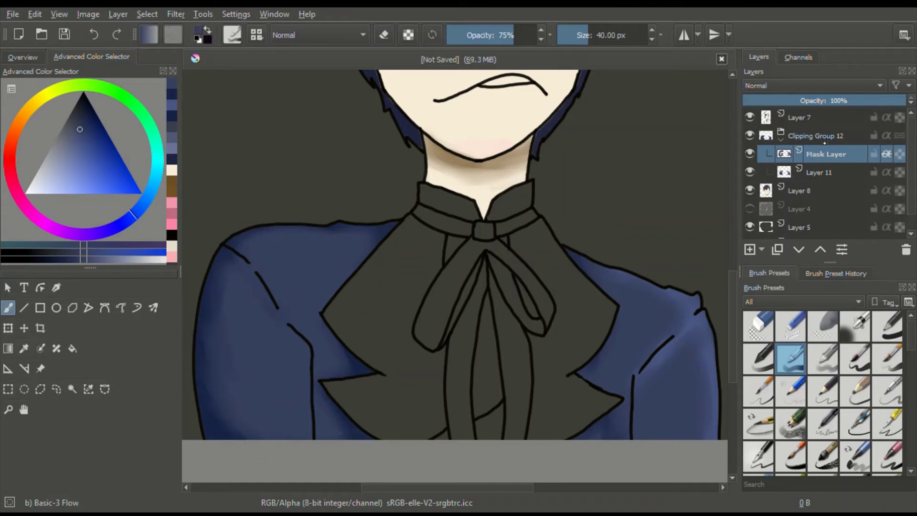
# - Merge the jacket's clipping group into a single layer and merge that down into Layer 8
pyautogui.click(824, 139)
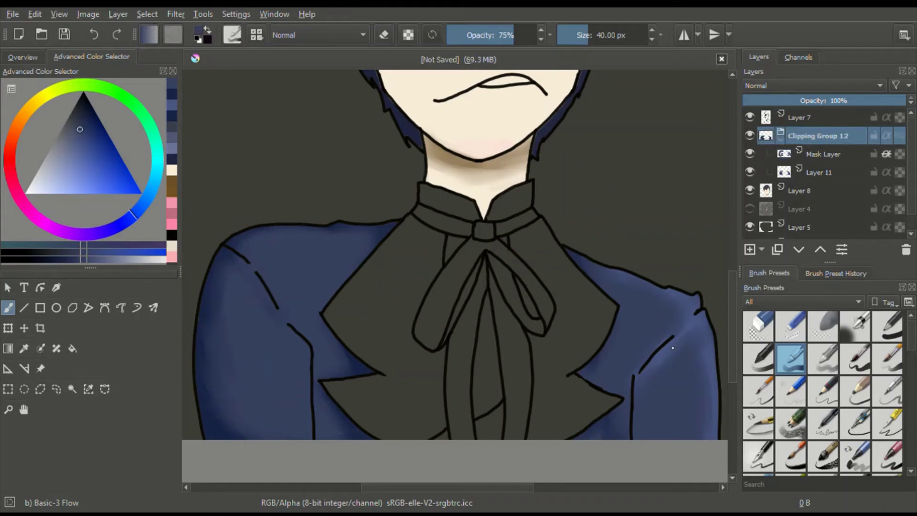
pyautogui.hotkey('ctrl', 'e')
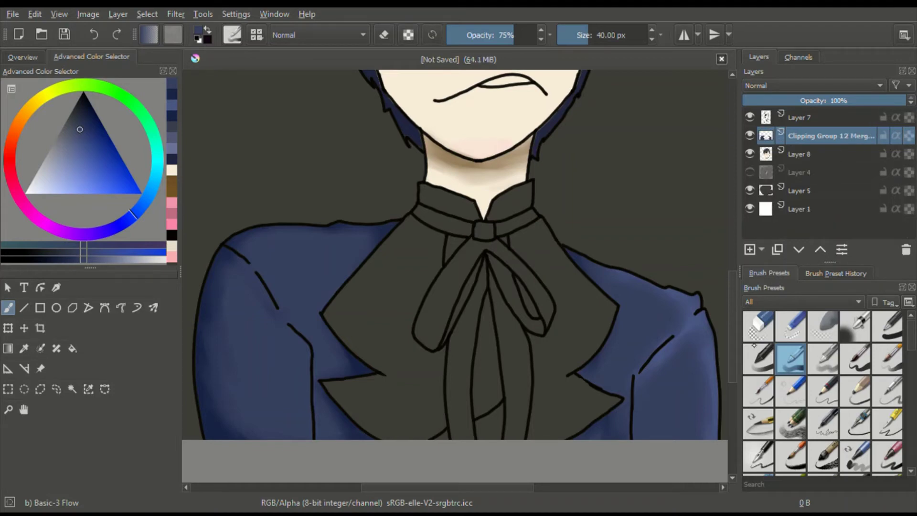
pyautogui.hotkey('ctrl', 'e')
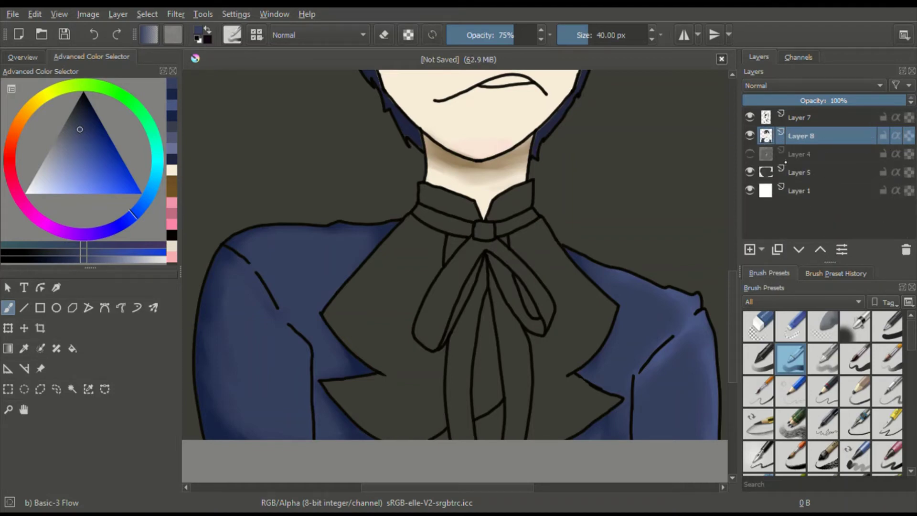
# - Try to paint the right lapel freehand with dark brown sampled from Layer 4, using the Basic-1 brush
pyautogui.click(749, 154)
pyautogui.keyDown('ctrl'); pyautogui.click(409, 281); pyautogui.keyUp('ctrl')
pyautogui.click(749, 154)
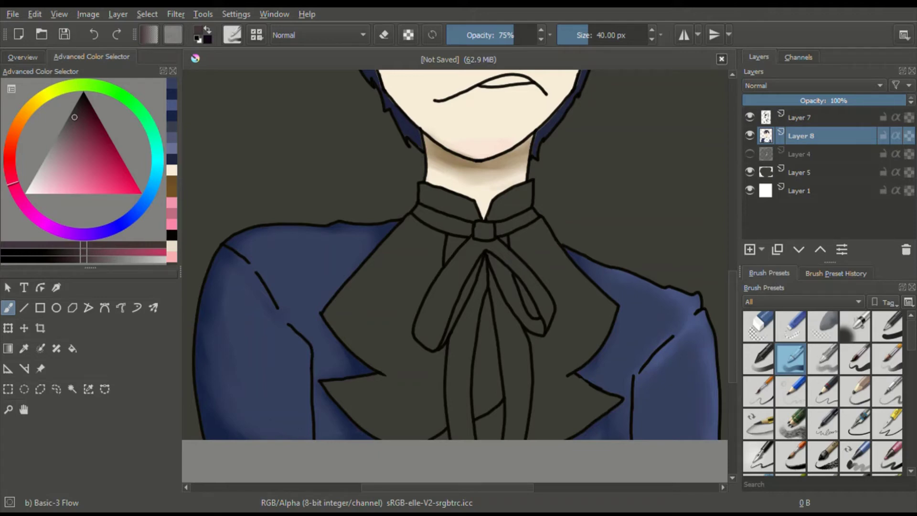
pyautogui.moveTo(558, 249); pyautogui.dragTo(559, 273)
pyautogui.click(886, 326)
pyautogui.moveTo(583, 320); pyautogui.dragTo(565, 401)
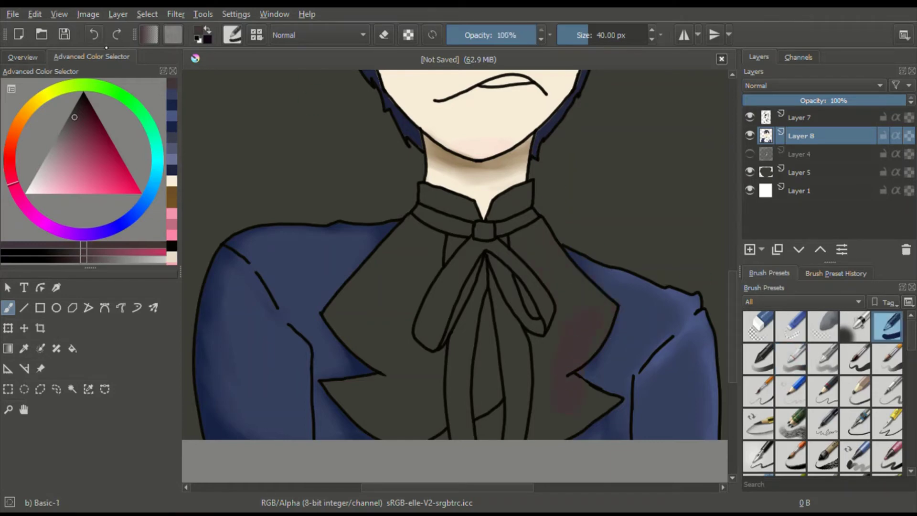
# - Sample the lapel's dark brown from Layer 4, hide that layer, and fill the selected left lapel area on Layer 8 with it
pyautogui.click(750, 154)
pyautogui.keyDown('ctrl'); pyautogui.click(589, 347); pyautogui.keyUp('ctrl')
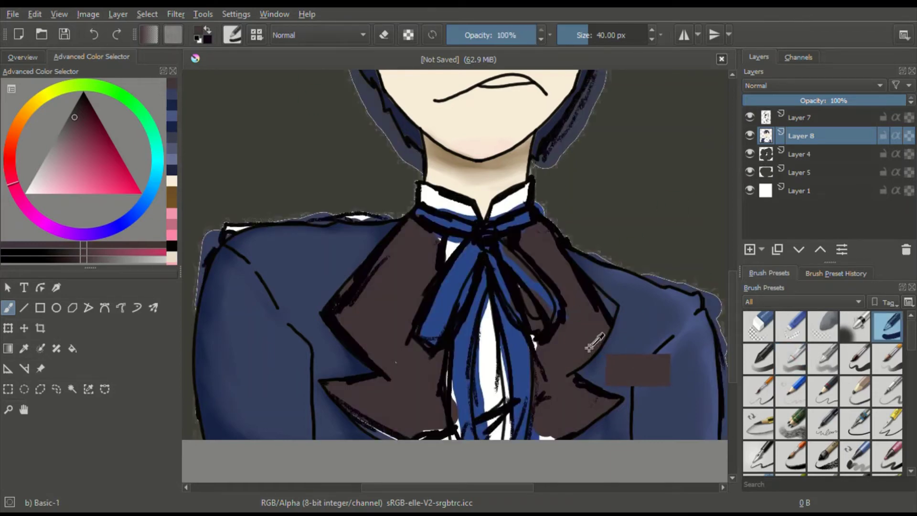
pyautogui.click(749, 154)
pyautogui.click(73, 388)
pyautogui.click(428, 231)
pyautogui.click(8, 308)
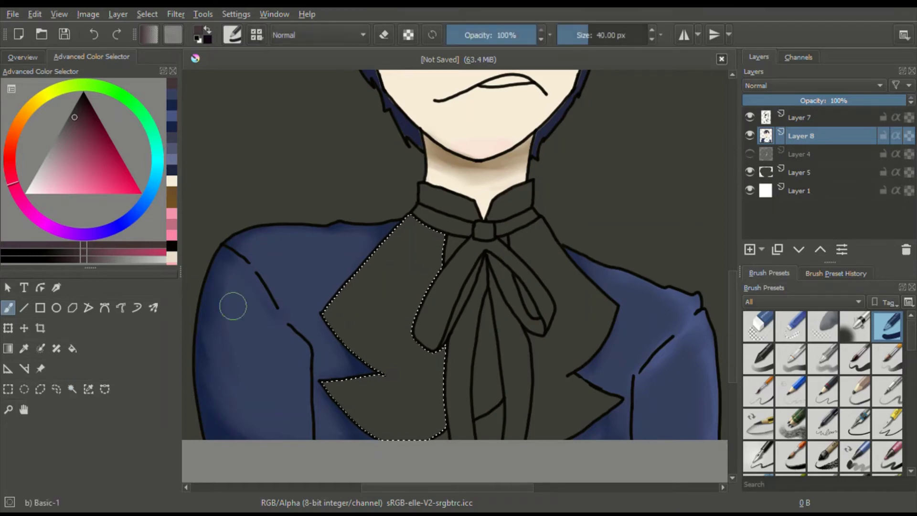
pyautogui.moveTo(354, 292)
pyautogui.mouseDown()
pyautogui.moveTo(336, 338)
pyautogui.moveTo(346, 369)
pyautogui.moveTo(414, 231)
pyautogui.moveTo(403, 401)
pyautogui.moveTo(425, 311)
pyautogui.moveTo(371, 410)
pyautogui.moveTo(446, 411)
pyautogui.mouseUp()
# - Select the right lapel area and paint it the same dark brown
pyautogui.hotkey('ctrl', 'r')
pyautogui.click(559, 286)
pyautogui.press('b')
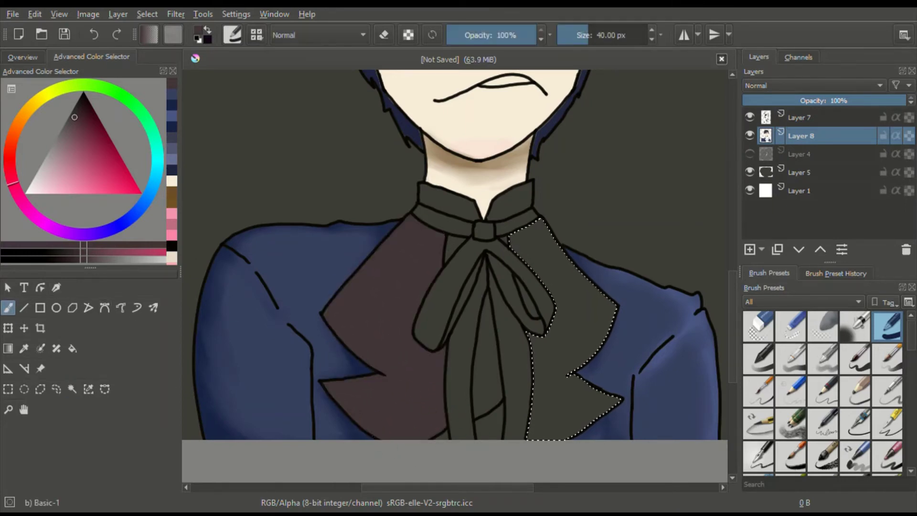
pyautogui.moveTo(542, 229)
pyautogui.mouseDown()
pyautogui.moveTo(611, 254)
pyautogui.moveTo(522, 362)
pyautogui.moveTo(540, 434)
pyautogui.moveTo(600, 415)
pyautogui.moveTo(569, 422)
pyautogui.mouseUp()
# - Fill the small vest areas between the ribbon tails and at the canvas's lower edge with dark brown, and clear the selection
pyautogui.hotkey('ctrl', 'r')
pyautogui.click(501, 425)
pyautogui.press('b')
pyautogui.moveTo(492, 428); pyautogui.dragTo(499, 421)
pyautogui.hotkey('ctrl', 'r')
pyautogui.click(443, 436)
pyautogui.press('b')
pyautogui.hotkey('ctrl', 'a')
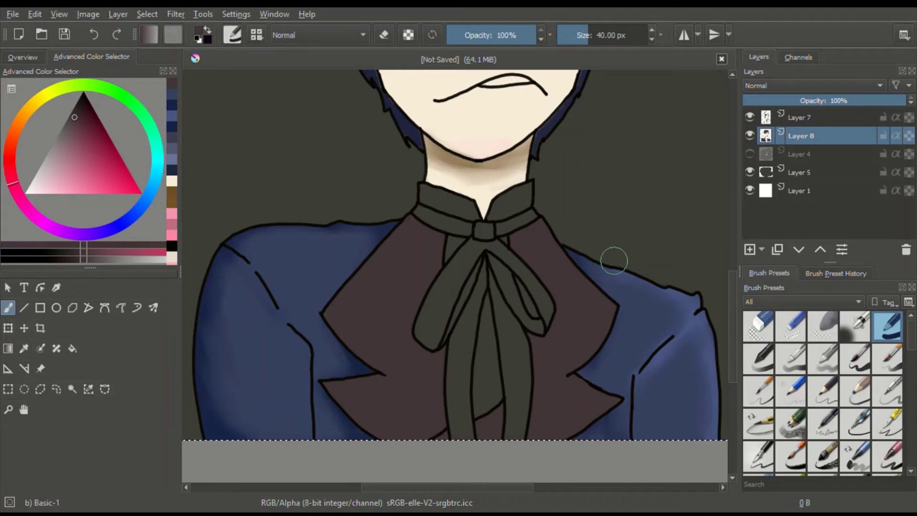
pyautogui.hotkey('ctrl', 'shift', 'a')
# - Try shading the left lapel on Layer 8 with a darker brown using the Basic-3 Flow brush, and undo the stroke
pyautogui.rightClick(585, 253)
pyautogui.click(429, 459)
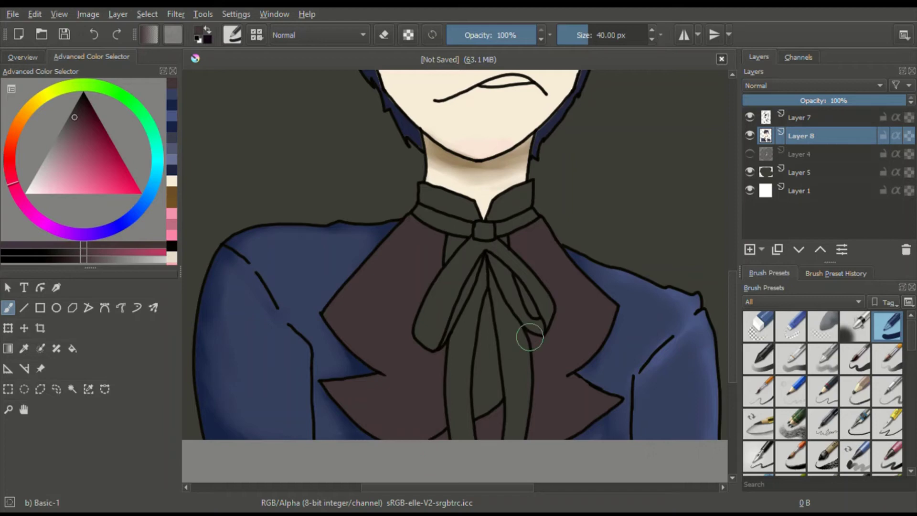
pyautogui.click(790, 358)
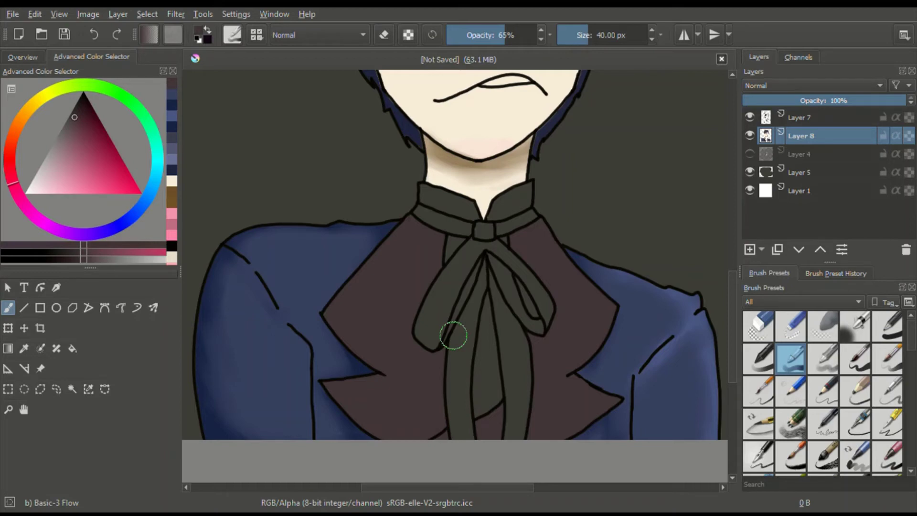
pyautogui.click(79, 112)
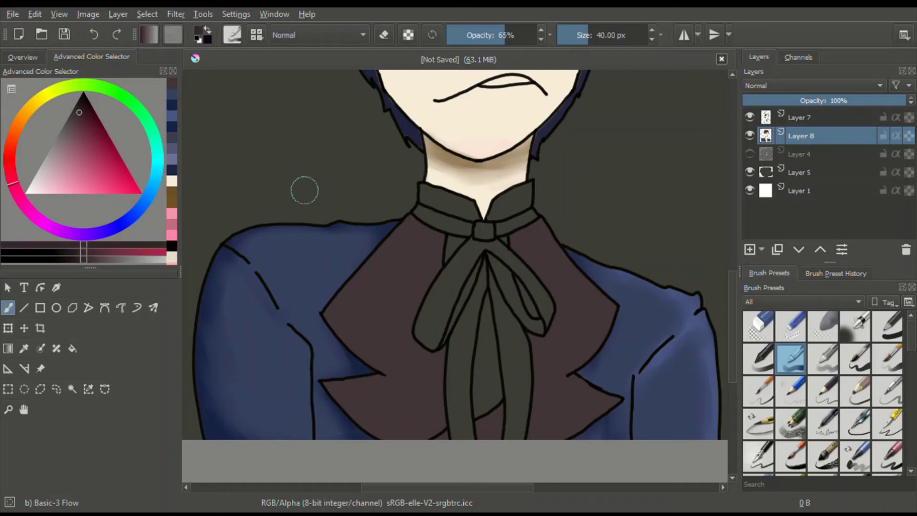
pyautogui.moveTo(421, 226)
pyautogui.mouseDown()
pyautogui.moveTo(452, 248)
pyautogui.moveTo(444, 264)
pyautogui.mouseUp()
pyautogui.hotkey('ctrl', 'z')
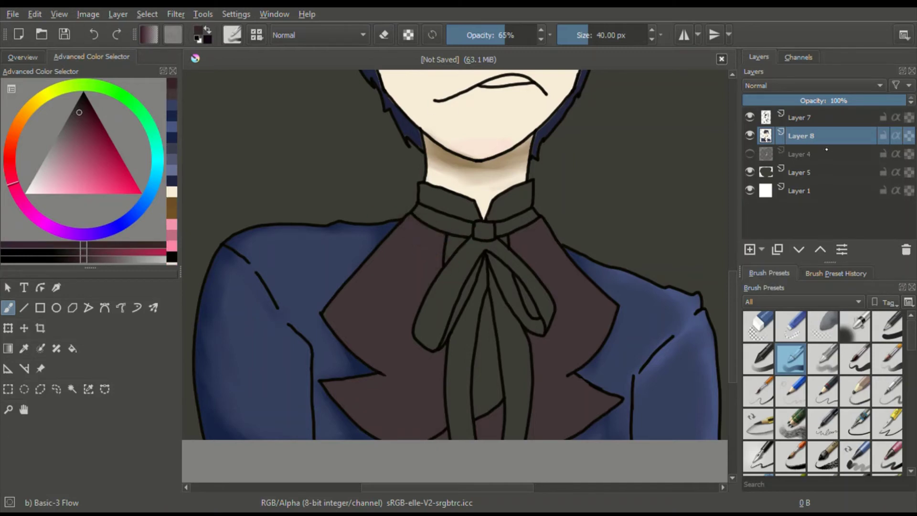
# - Sample the lapel's dark brown, undo the lapel fills on Layer 8, and add an empty paint layer above it
pyautogui.keyDown('ctrl'); pyautogui.click(373, 286); pyautogui.keyUp('ctrl')
pyautogui.click(749, 249)
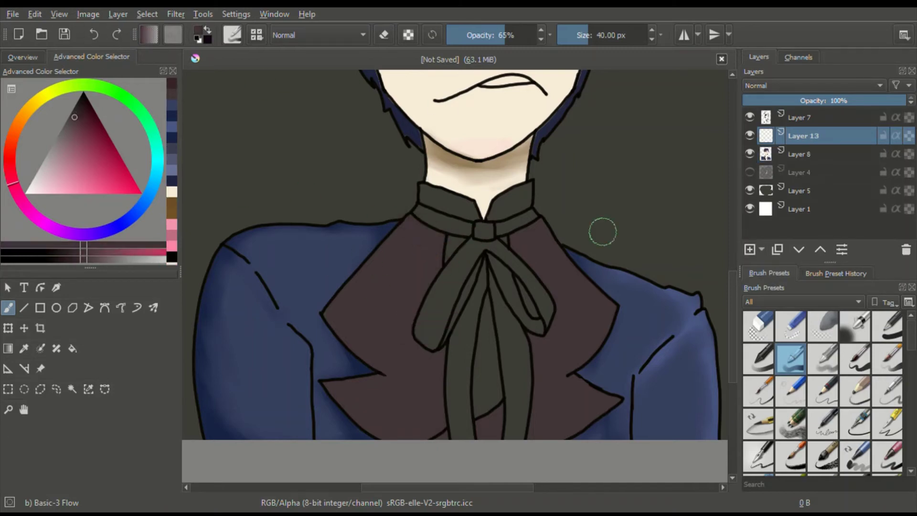
pyautogui.click(93, 34)
pyautogui.click(94, 34)
pyautogui.click(93, 35)
pyautogui.click(94, 35)
pyautogui.click(93, 34)
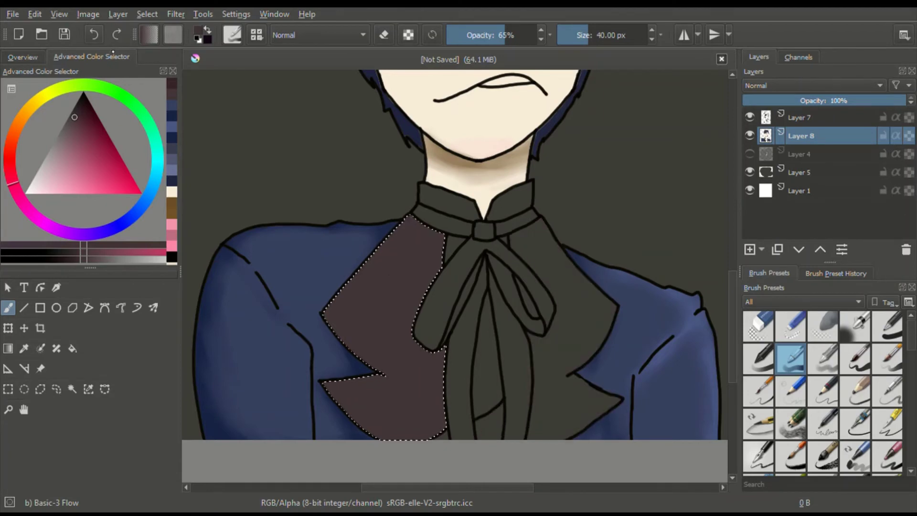
pyautogui.click(750, 249)
# - Select the left lapel area and paint it dark brown on Layer 14 with the Basic-1 brush
pyautogui.click(72, 389)
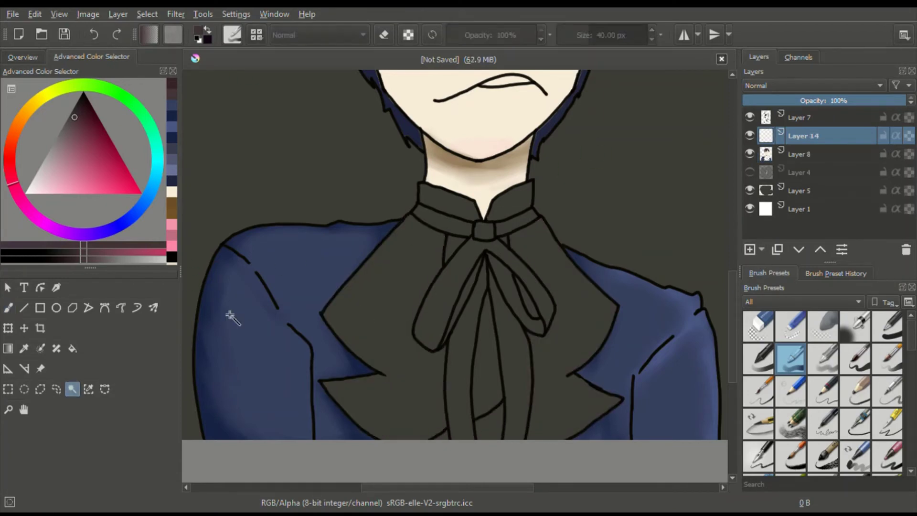
pyautogui.click(363, 291)
pyautogui.click(887, 326)
pyautogui.click(287, 301)
pyautogui.click(7, 308)
pyautogui.click(73, 389)
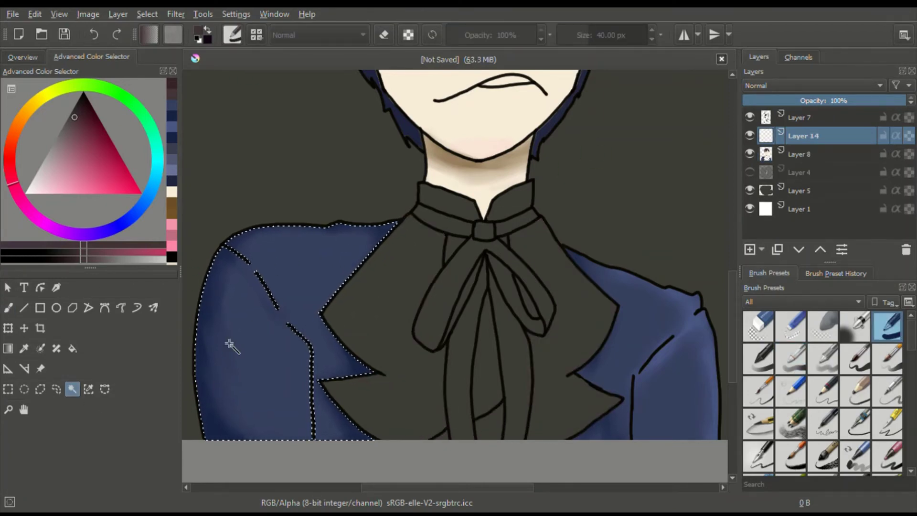
pyautogui.click(368, 291)
pyautogui.click(7, 307)
pyautogui.moveTo(391, 236)
pyautogui.mouseDown()
pyautogui.moveTo(321, 398)
pyautogui.moveTo(329, 354)
pyautogui.moveTo(442, 472)
pyautogui.moveTo(413, 275)
pyautogui.moveTo(440, 329)
pyautogui.mouseUp()
# - Select the right lapel area and paint it dark brown on Layer 14
pyautogui.click(72, 389)
pyautogui.click(7, 308)
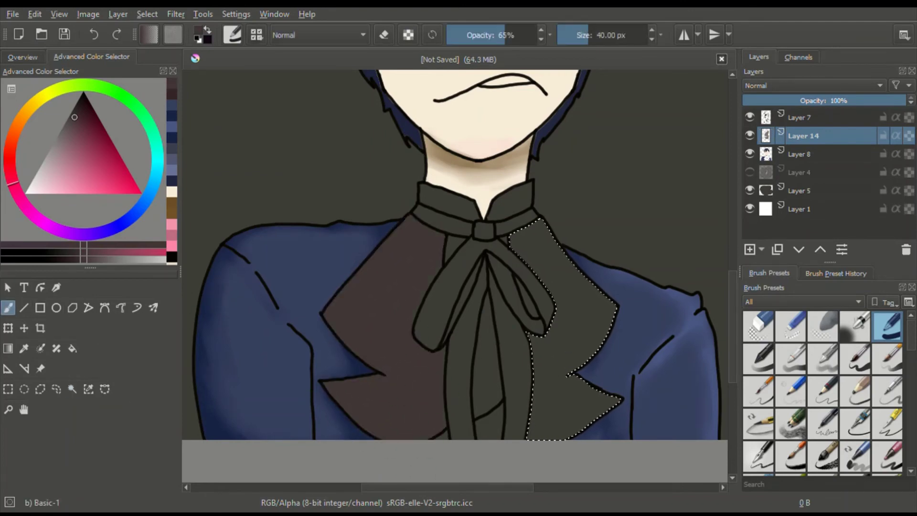
pyautogui.moveTo(549, 421)
pyautogui.mouseDown()
pyautogui.moveTo(615, 401)
pyautogui.moveTo(606, 307)
pyautogui.moveTo(512, 255)
pyautogui.mouseUp()
# - Paint the small vest areas between the ribbon tails and at the canvas's lower edge dark brown on Layer 14, and clear the selection
pyautogui.click(72, 389)
pyautogui.click(492, 423)
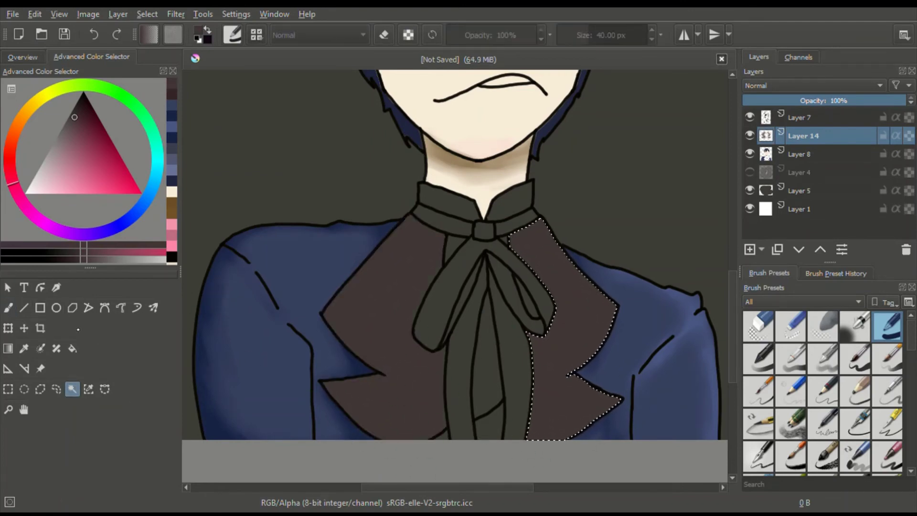
pyautogui.click(8, 307)
pyautogui.moveTo(497, 413); pyautogui.dragTo(485, 432)
pyautogui.click(72, 389)
pyautogui.click(443, 436)
pyautogui.press('b')
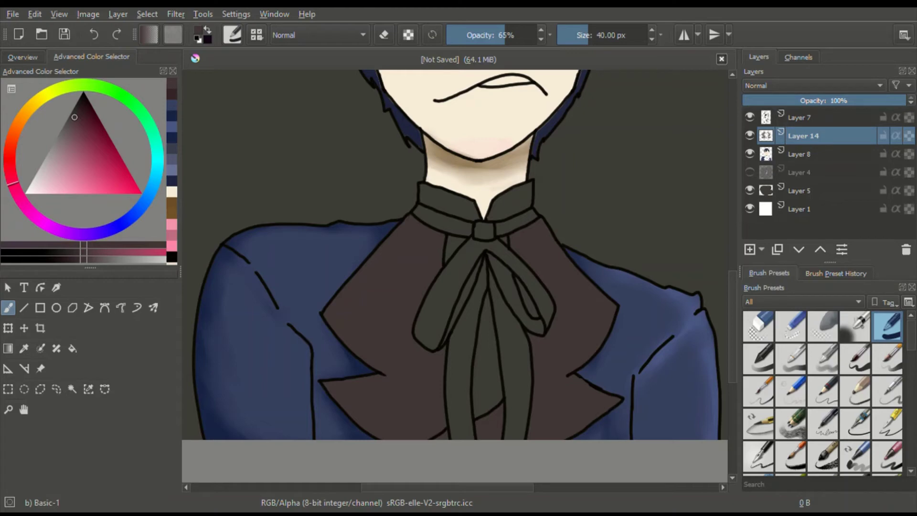
# - Put Layer 14 in a clipping group and shade the lapels and vest on its Mask Layer with darker brown, using Basic-3 Flow at 57% opacity
pyautogui.click(81, 112)
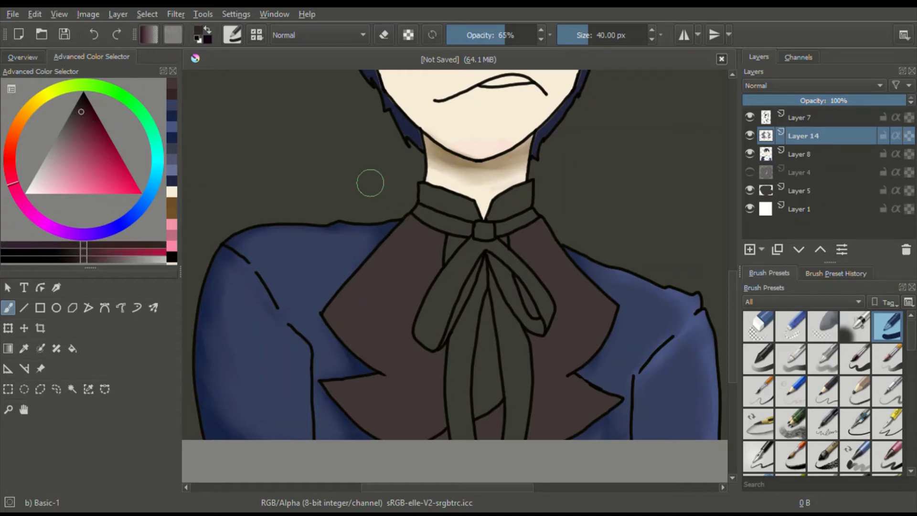
pyautogui.click(794, 363)
pyautogui.moveTo(421, 231); pyautogui.dragTo(440, 263)
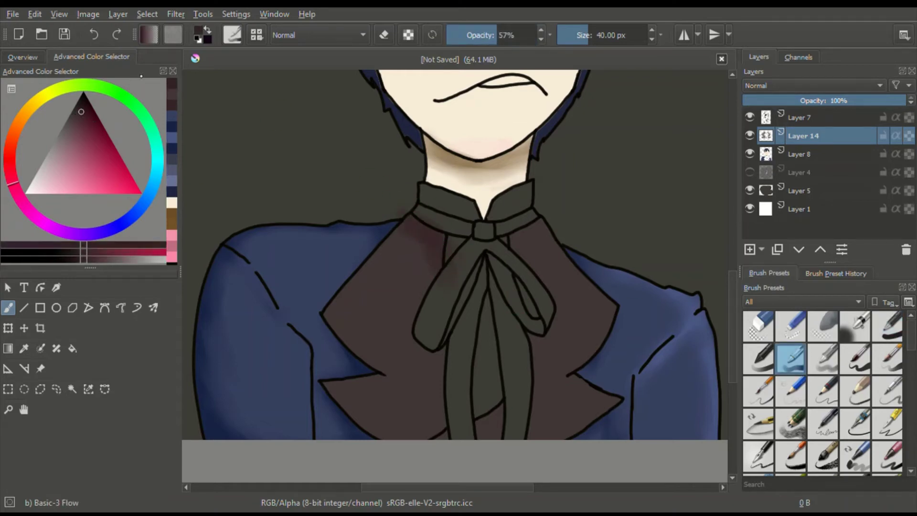
pyautogui.click(94, 34)
pyautogui.hotkey('ctrl', 'shift', 'g')
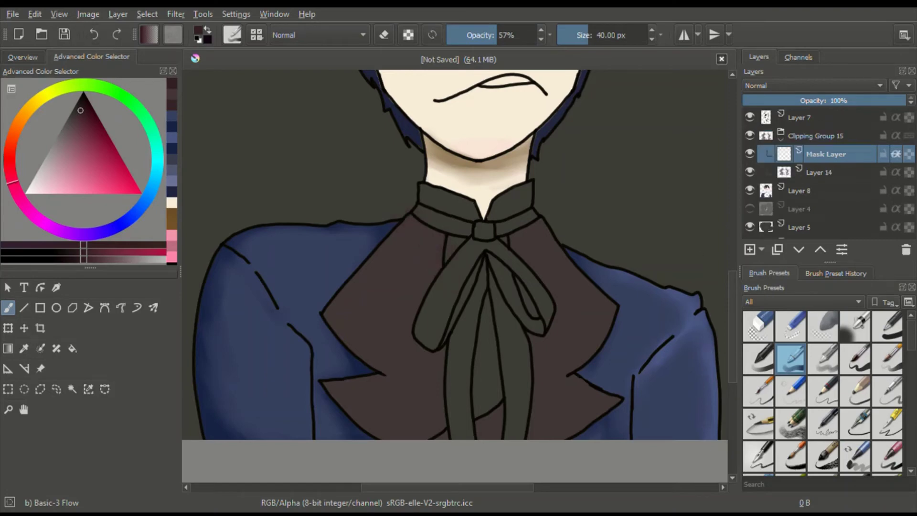
pyautogui.moveTo(434, 241)
pyautogui.mouseDown()
pyautogui.moveTo(425, 291)
pyautogui.moveTo(445, 372)
pyautogui.moveTo(434, 432)
pyautogui.moveTo(444, 420)
pyautogui.moveTo(332, 404)
pyautogui.moveTo(437, 433)
pyautogui.moveTo(365, 372)
pyautogui.moveTo(350, 344)
pyautogui.moveTo(399, 228)
pyautogui.moveTo(538, 226)
pyautogui.moveTo(536, 303)
pyautogui.moveTo(526, 266)
pyautogui.moveTo(538, 323)
pyautogui.moveTo(613, 401)
pyautogui.mouseUp()
pyautogui.moveTo(487, 429); pyautogui.dragTo(489, 397)
# - Add lighter brown highlights to the right lapel on the Mask Layer and merge the clipping group into Layer 8
pyautogui.keyDown('ctrl'); pyautogui.click(575, 296); pyautogui.keyUp('ctrl')
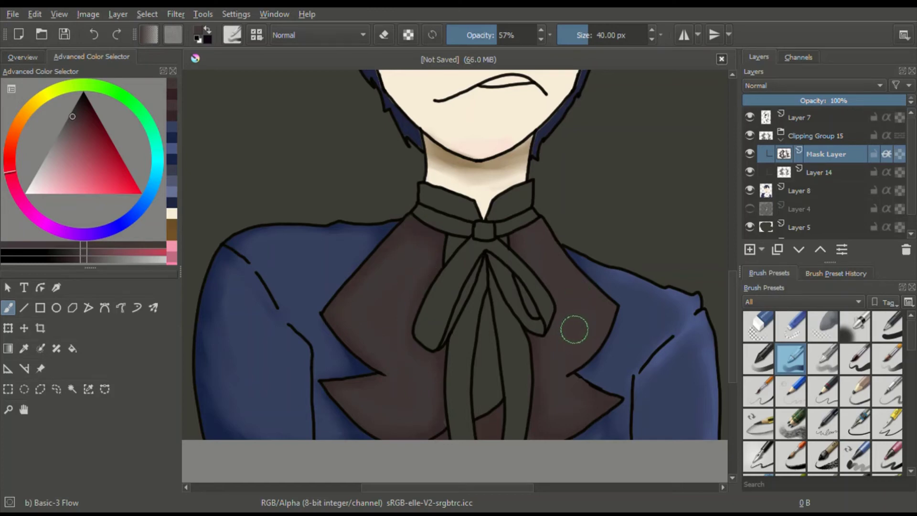
pyautogui.click(81, 141)
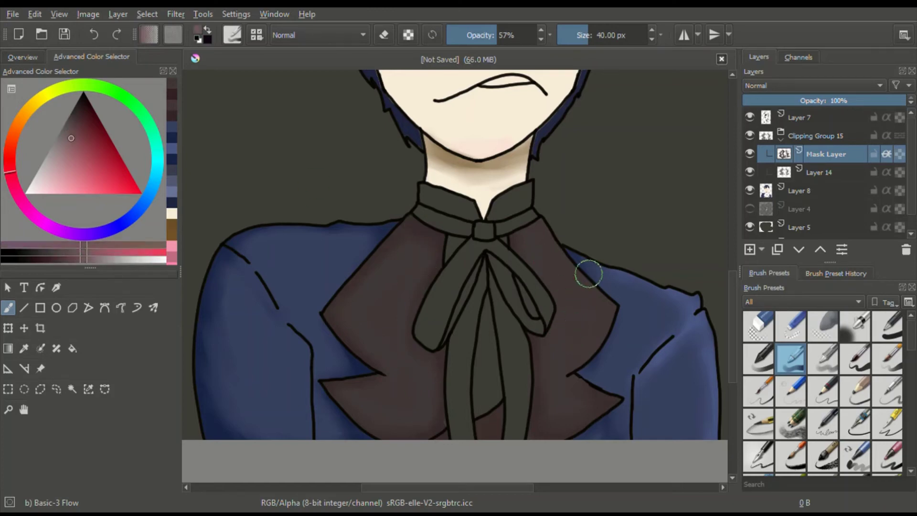
pyautogui.moveTo(556, 244)
pyautogui.mouseDown()
pyautogui.moveTo(601, 297)
pyautogui.moveTo(593, 337)
pyautogui.mouseUp()
pyautogui.keyDown('ctrl'); pyautogui.click(584, 289); pyautogui.keyUp('ctrl')
pyautogui.keyDown('ctrl'); pyautogui.click(593, 337); pyautogui.keyUp('ctrl')
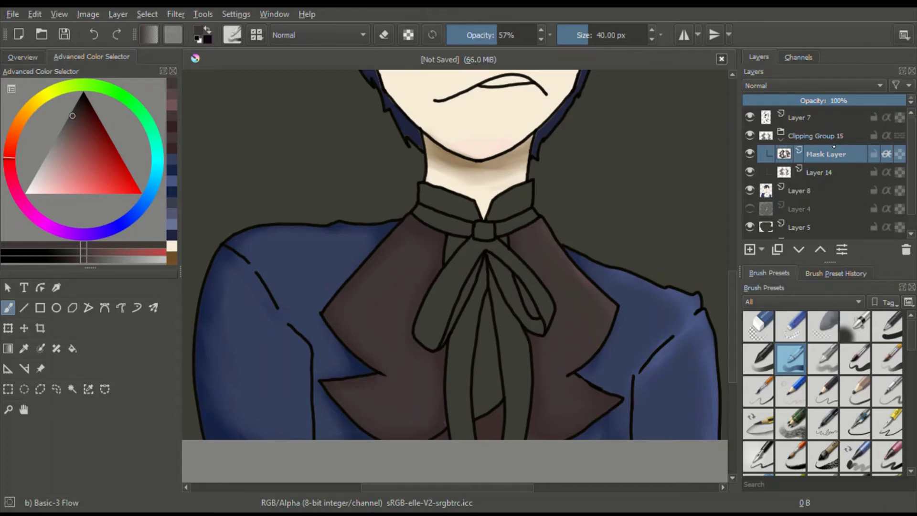
pyautogui.click(831, 138)
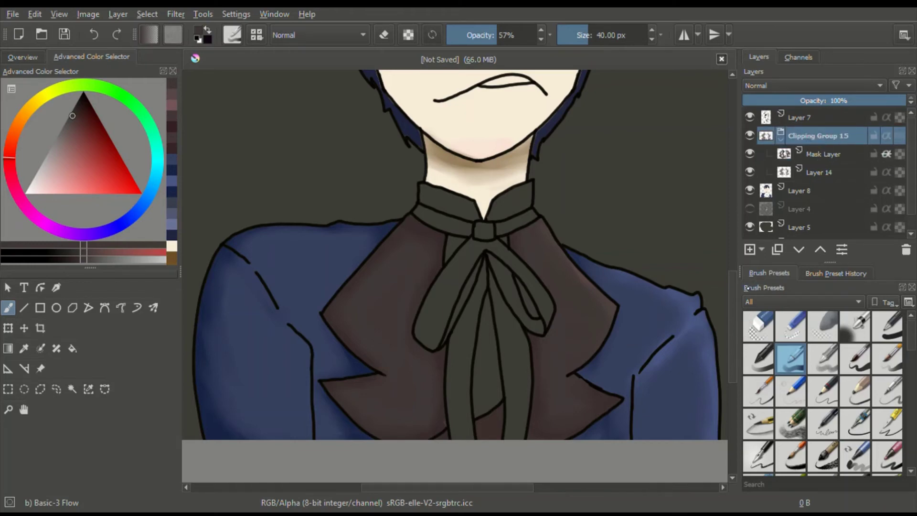
pyautogui.hotkey('ctrl', 'e')
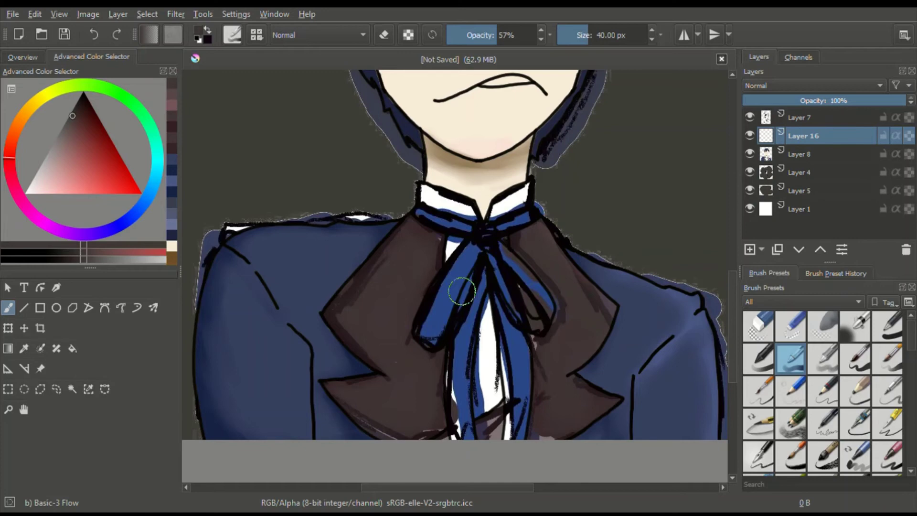
# - Sample the bow's blue from Layer 4, hide that layer, and paint the neckband, knot and bow loops on Layer 16 with Basic-1
pyautogui.keyDown('ctrl'); pyautogui.click(461, 291); pyautogui.keyUp('ctrl')
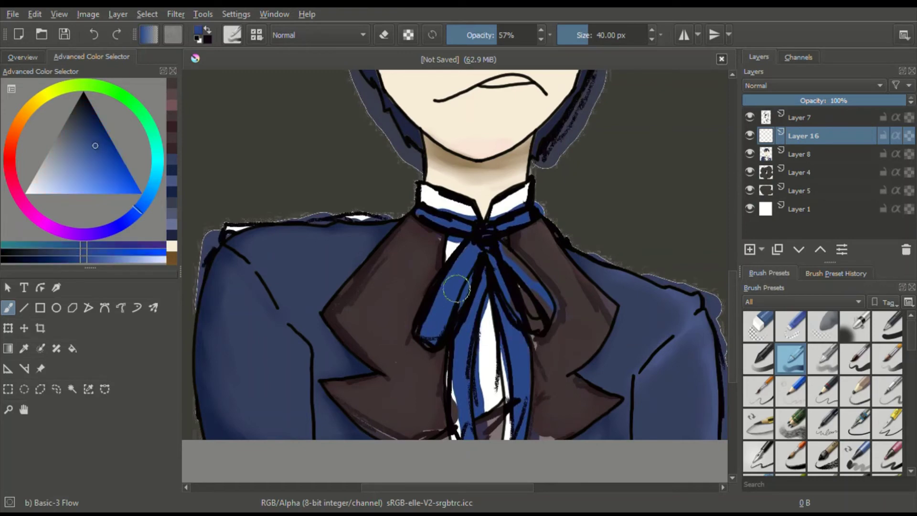
pyautogui.click(749, 153)
pyautogui.click(750, 154)
pyautogui.click(750, 171)
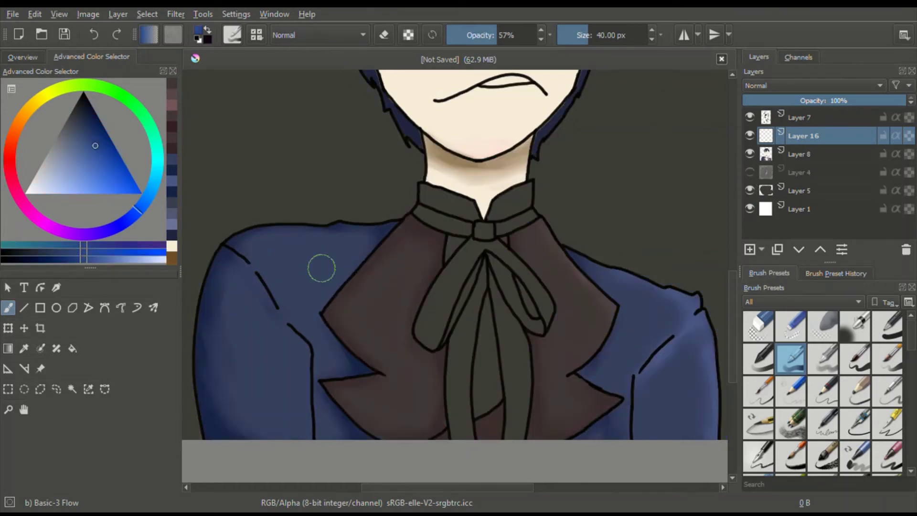
pyautogui.moveTo(478, 254)
pyautogui.mouseDown()
pyautogui.moveTo(458, 298)
pyautogui.moveTo(470, 244)
pyautogui.moveTo(422, 317)
pyautogui.moveTo(418, 334)
pyautogui.moveTo(432, 346)
pyautogui.moveTo(456, 306)
pyautogui.moveTo(445, 331)
pyautogui.moveTo(458, 279)
pyautogui.moveTo(442, 305)
pyautogui.moveTo(491, 250)
pyautogui.moveTo(497, 290)
pyautogui.moveTo(504, 275)
pyautogui.moveTo(533, 311)
pyautogui.moveTo(527, 300)
pyautogui.moveTo(532, 325)
pyautogui.moveTo(547, 311)
pyautogui.moveTo(493, 235)
pyautogui.moveTo(530, 216)
pyautogui.moveTo(471, 228)
pyautogui.mouseUp()
pyautogui.click(887, 326)
pyautogui.moveTo(421, 214); pyautogui.dragTo(467, 228)
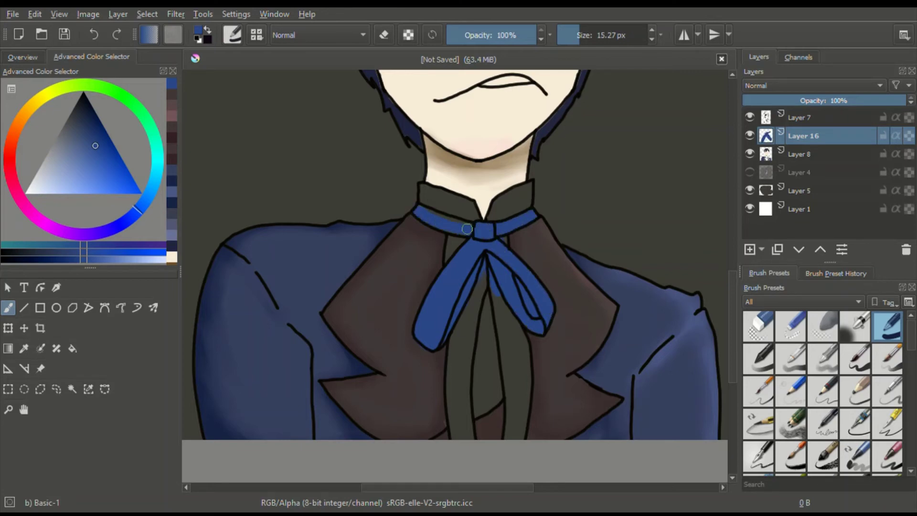
# - Paint both hanging ribbon tails the same blue on Layer 16 and clean up the overspill with Eraser Small
pyautogui.moveTo(495, 282)
pyautogui.mouseDown()
pyautogui.moveTo(513, 397)
pyautogui.moveTo(510, 430)
pyautogui.mouseUp()
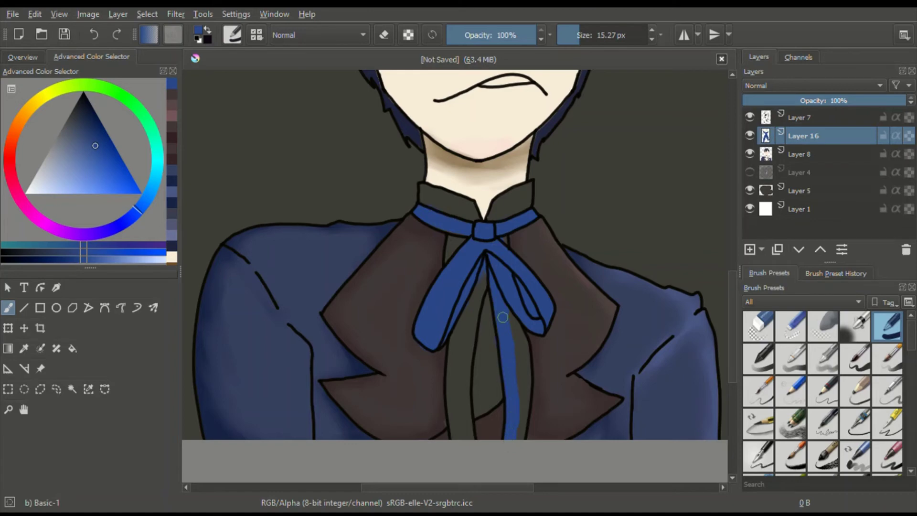
pyautogui.moveTo(503, 317)
pyautogui.mouseDown()
pyautogui.moveTo(518, 334)
pyautogui.moveTo(525, 399)
pyautogui.mouseUp()
pyautogui.moveTo(479, 270)
pyautogui.mouseDown()
pyautogui.moveTo(458, 366)
pyautogui.moveTo(462, 437)
pyautogui.moveTo(450, 362)
pyautogui.mouseUp()
pyautogui.moveTo(479, 286); pyautogui.dragTo(467, 384)
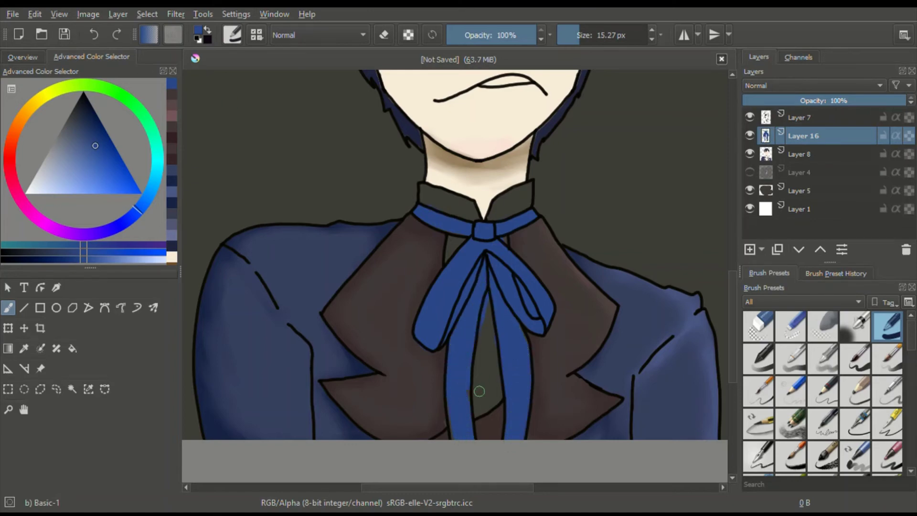
pyautogui.click(794, 331)
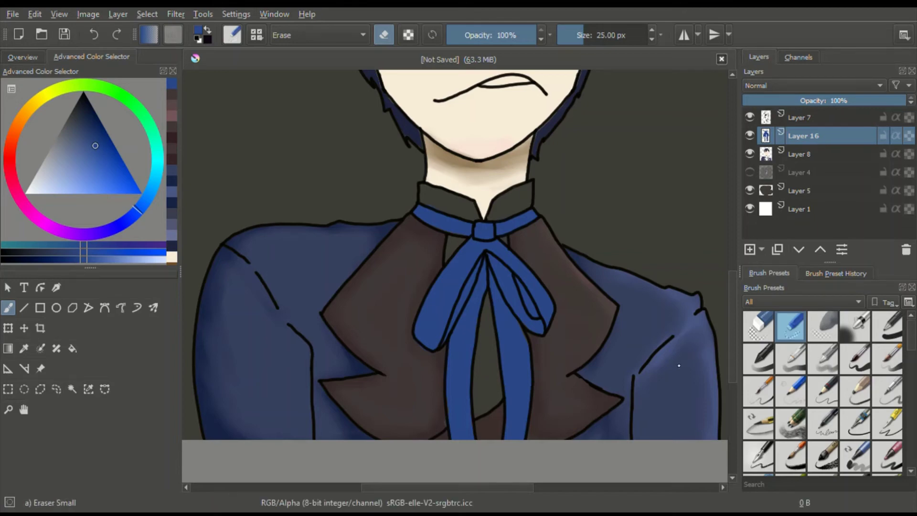
# - Put Layer 16 in a clipping group and shade the neckband and bow with darker blue, using Basic-3 Flow at 64% opacity
pyautogui.hotkey('ctrl', 'shift', 'g')
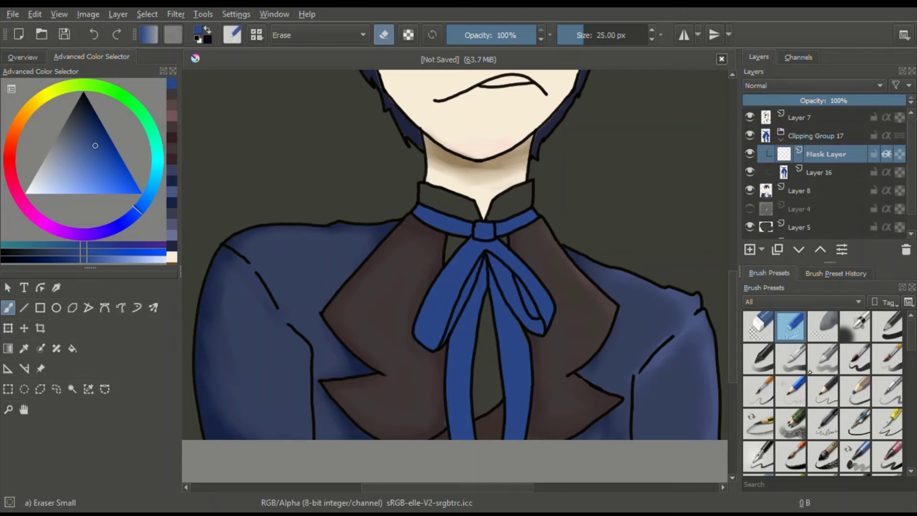
pyautogui.click(790, 358)
pyautogui.moveTo(511, 46); pyautogui.dragTo(519, 46)
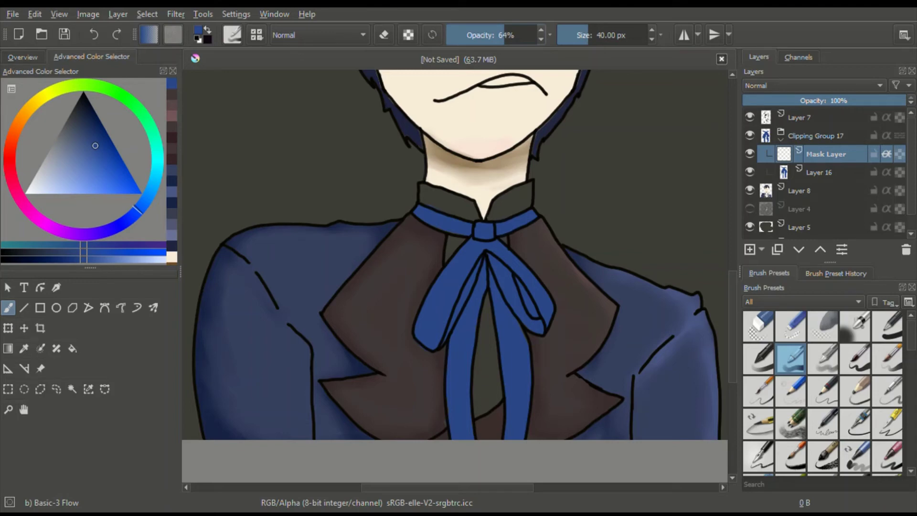
pyautogui.click(90, 131)
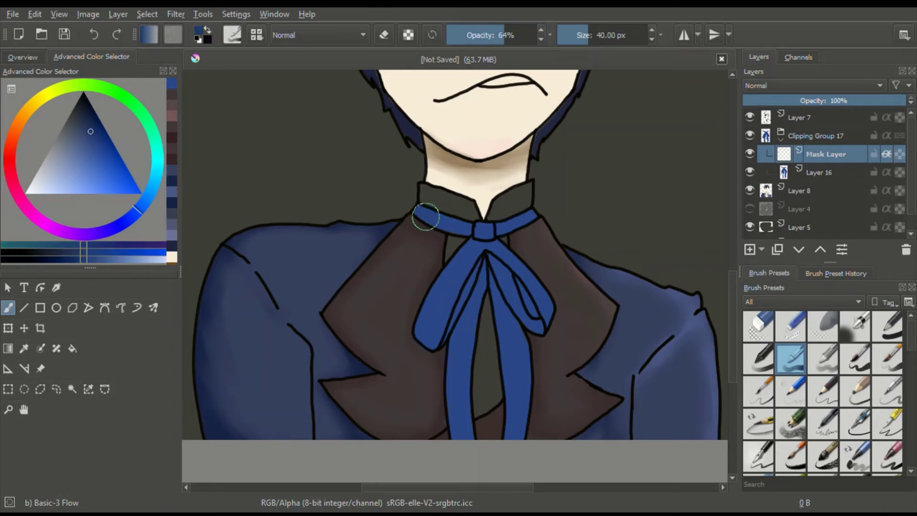
pyautogui.moveTo(425, 217); pyautogui.dragTo(516, 209)
pyautogui.moveTo(464, 297)
pyautogui.mouseDown()
pyautogui.moveTo(444, 300)
pyautogui.moveTo(464, 372)
pyautogui.moveTo(471, 289)
pyautogui.moveTo(432, 356)
pyautogui.moveTo(471, 300)
pyautogui.moveTo(513, 300)
pyautogui.moveTo(534, 330)
pyautogui.moveTo(519, 356)
pyautogui.moveTo(486, 293)
pyautogui.moveTo(489, 241)
pyautogui.moveTo(502, 257)
pyautogui.moveTo(479, 252)
pyautogui.mouseUp()
# - Pick a lighter blue based on the ribbon's colour and add highlights to the neckband and bow on the Mask Layer
pyautogui.keyDown('ctrl'); pyautogui.click(520, 349); pyautogui.keyUp('ctrl')
pyautogui.click(90, 163)
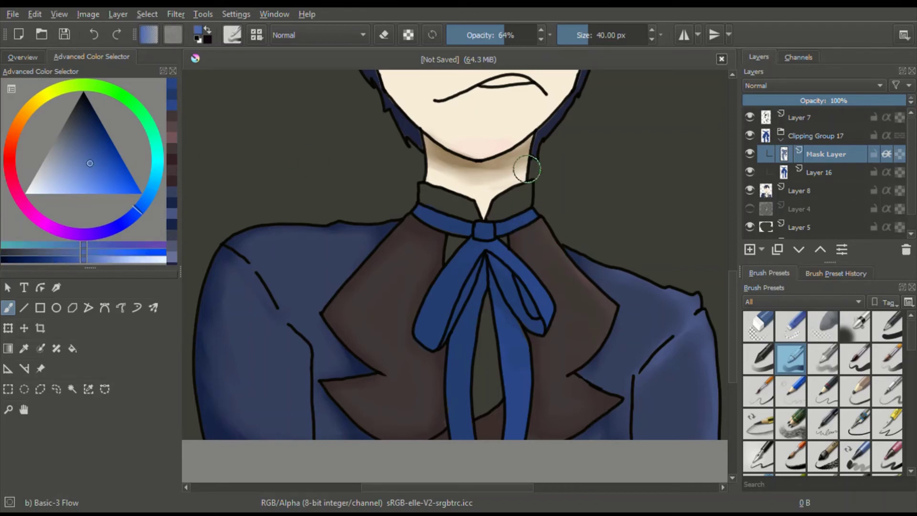
pyautogui.click(528, 210)
pyautogui.press('k')
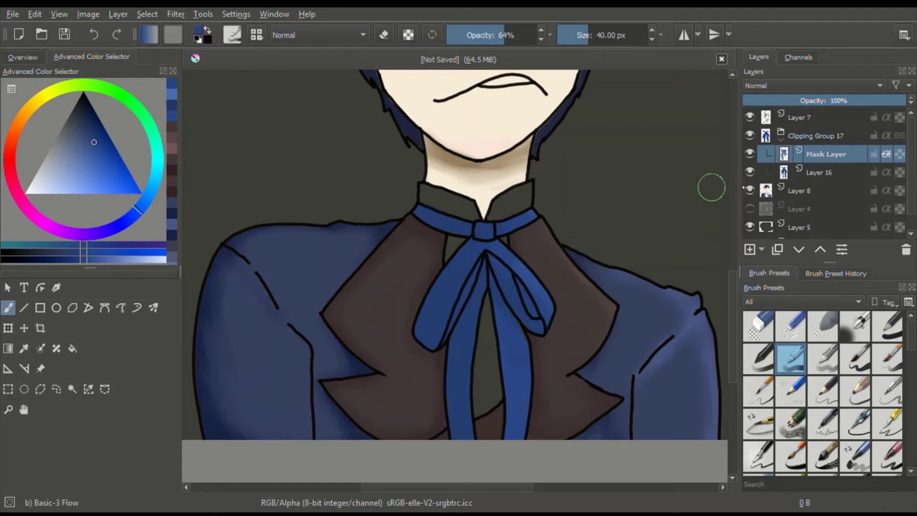
# - Merge the ribbon's clipping group into one layer and merge that down into Layer 8
pyautogui.click(767, 135)
pyautogui.hotkey('ctrl', 'e')
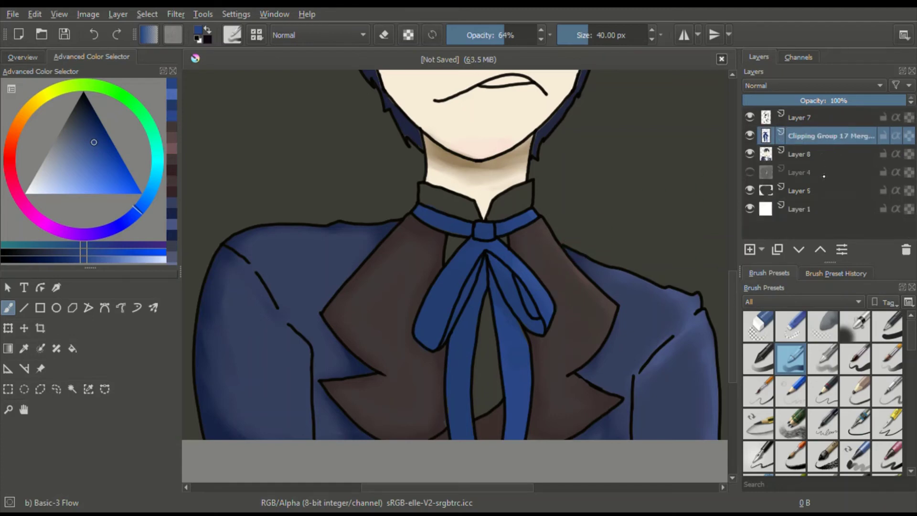
pyautogui.hotkey('ctrl', 'e')
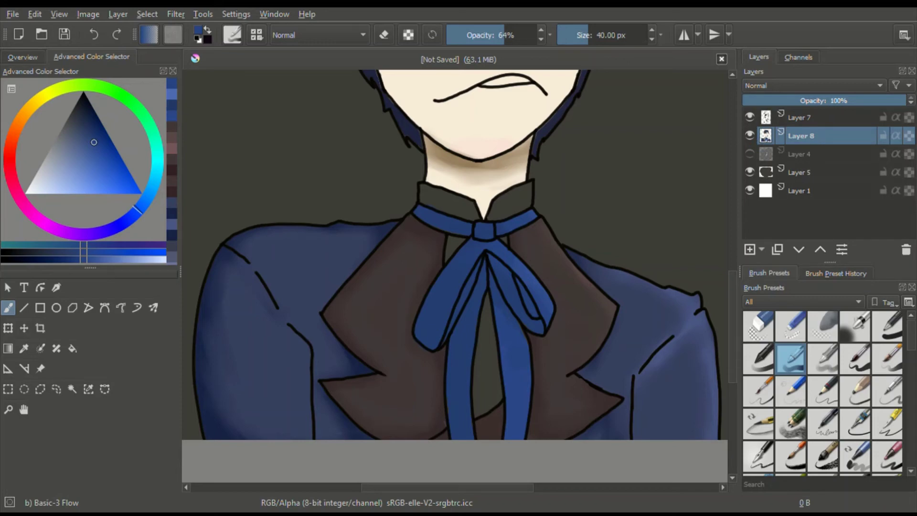
# - Add a new paint layer above Layer 8 and sample the shirt's white from Layer 4, showing that layer only for sampling
pyautogui.press('Insert')
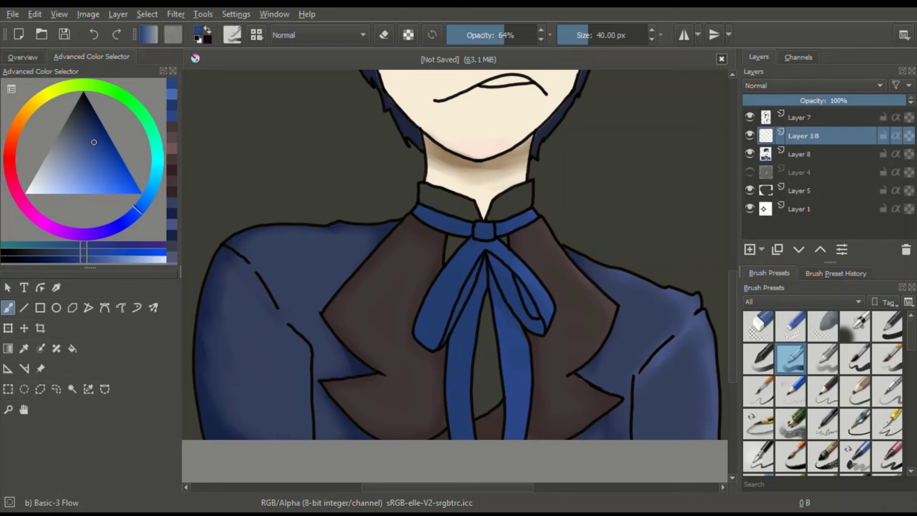
pyautogui.click(749, 172)
pyautogui.keyDown('ctrl'); pyautogui.click(493, 359); pyautogui.keyUp('ctrl')
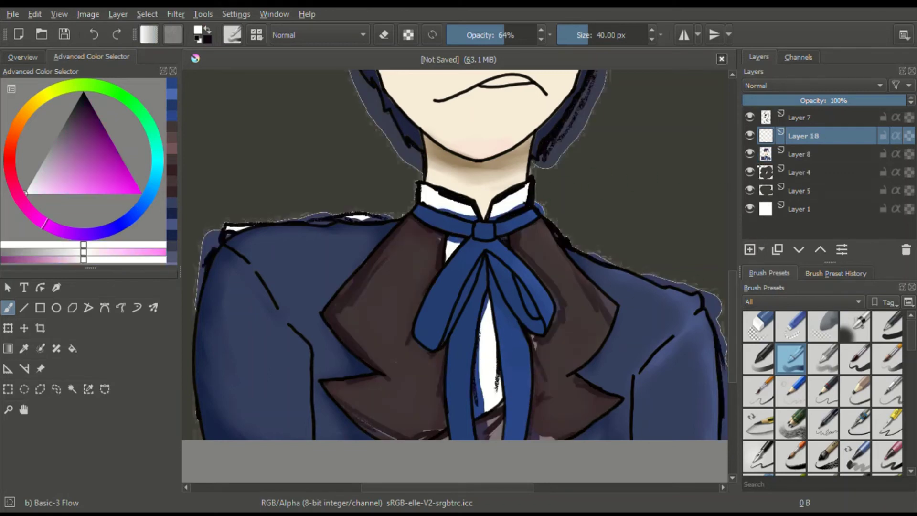
pyautogui.click(749, 172)
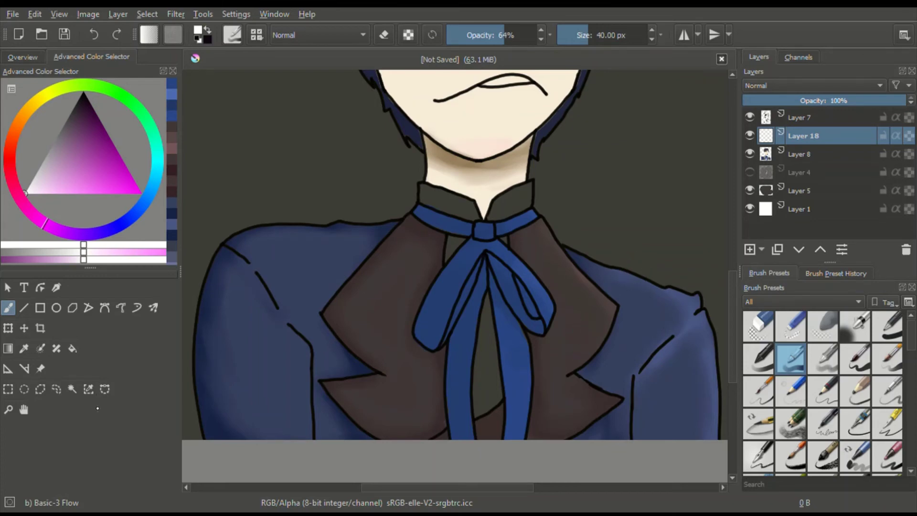
# - Select the shirt opening between the ribbon tails and paint it white, switching to the Basic-1 brush for solid coverage
pyautogui.click(72, 389)
pyautogui.click(490, 375)
pyautogui.press('b')
pyautogui.moveTo(487, 301)
pyautogui.mouseDown()
pyautogui.moveTo(494, 347)
pyautogui.moveTo(476, 401)
pyautogui.moveTo(479, 344)
pyautogui.moveTo(482, 429)
pyautogui.moveTo(492, 346)
pyautogui.moveTo(496, 385)
pyautogui.moveTo(484, 284)
pyautogui.mouseUp()
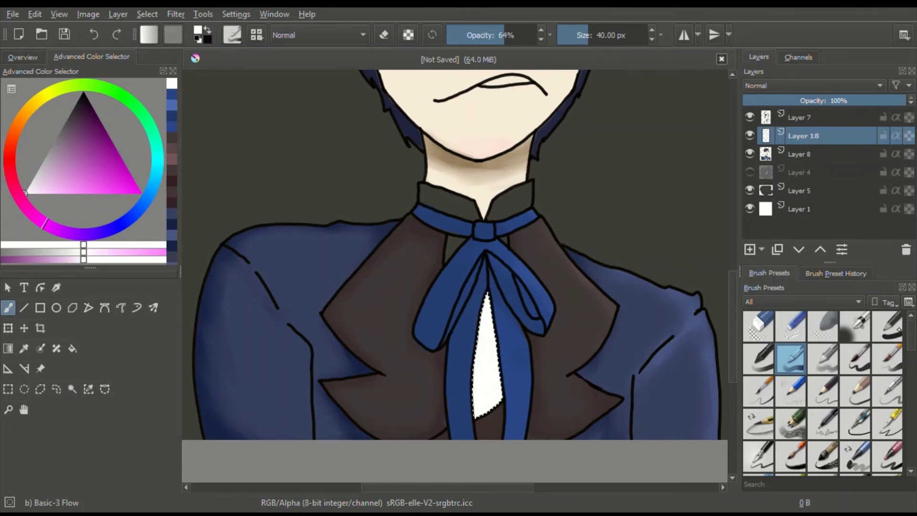
pyautogui.press('/')
# - Select the small shirt gaps on both sides of the ribbon knot and paint them white with Basic-1
pyautogui.click(72, 389)
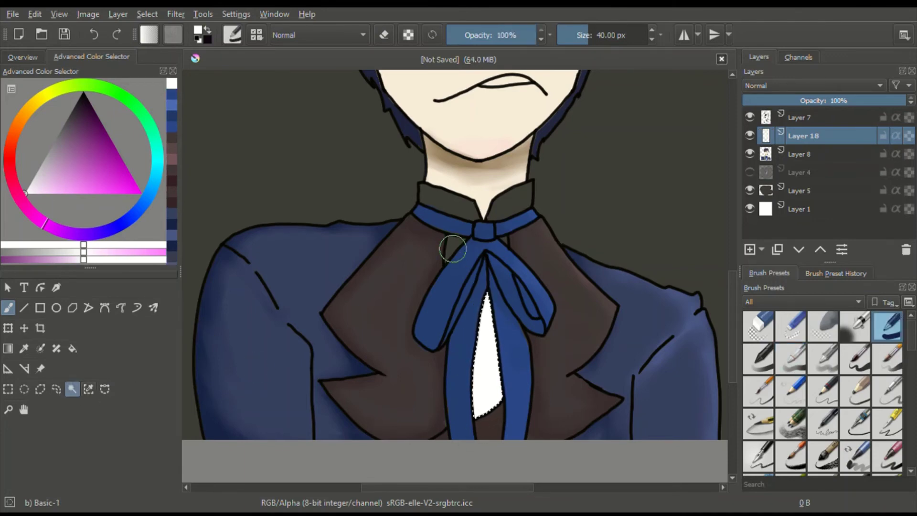
pyautogui.click(449, 245)
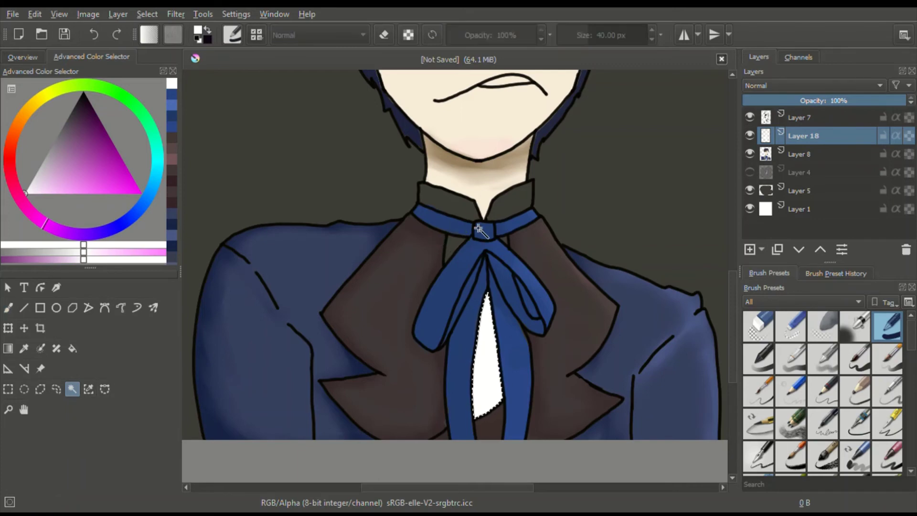
pyautogui.click(8, 307)
pyautogui.moveTo(459, 240); pyautogui.dragTo(436, 263)
pyautogui.click(72, 388)
pyautogui.click(505, 242)
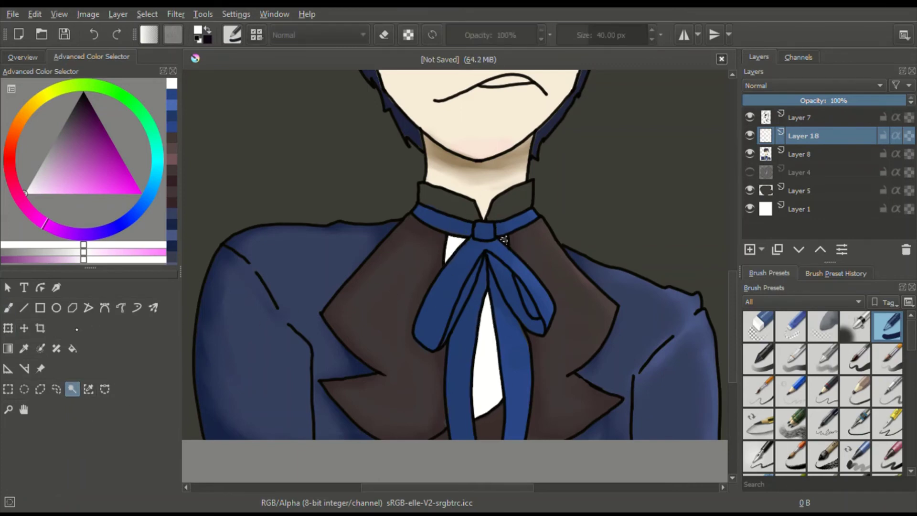
pyautogui.click(8, 307)
pyautogui.moveTo(505, 240); pyautogui.dragTo(500, 243)
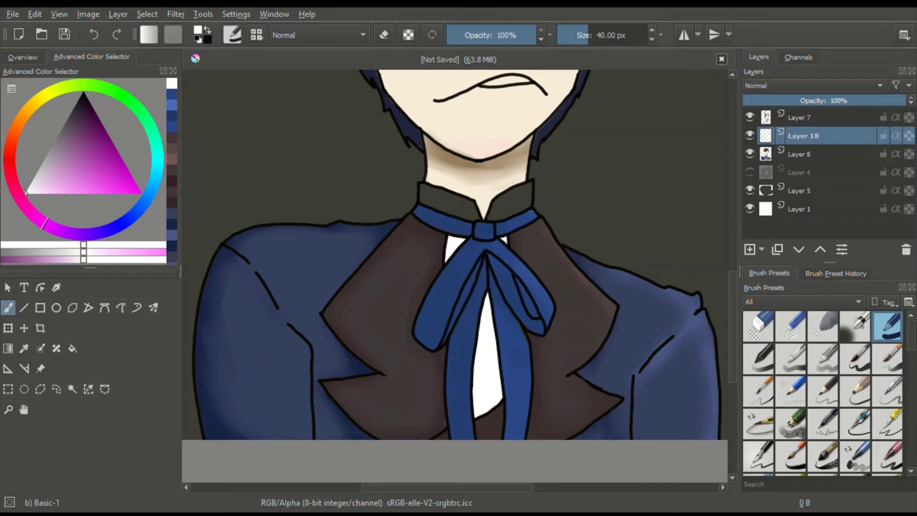
# - Select each half of the shirt collar, paint both white, and clear the selection
pyautogui.click(72, 389)
pyautogui.click(446, 205)
pyautogui.click(8, 308)
pyautogui.moveTo(425, 191)
pyautogui.mouseDown()
pyautogui.moveTo(494, 224)
pyautogui.moveTo(523, 221)
pyautogui.mouseUp()
pyautogui.click(72, 389)
pyautogui.click(508, 204)
pyautogui.click(8, 307)
pyautogui.hotkey('ctrl', 'shift', 'a')
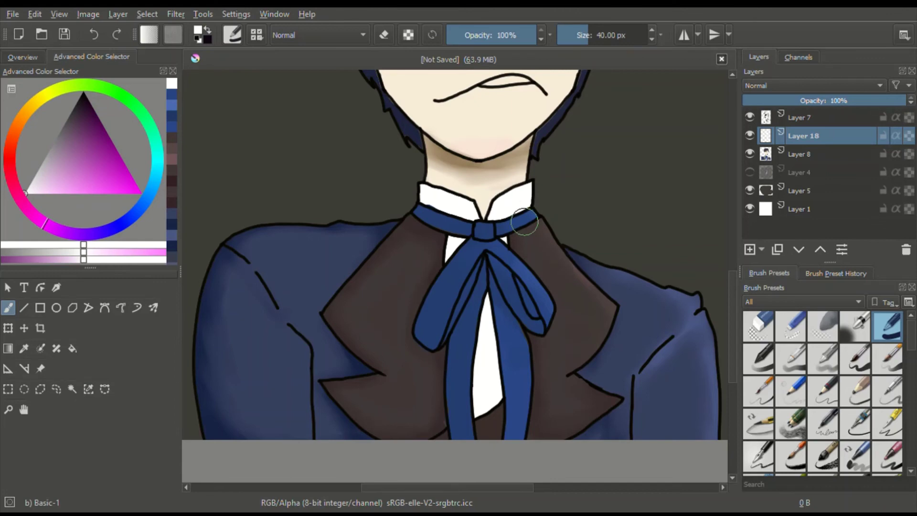
# - Put Layer 18 in a clipping group and shade the collar and shirt with light grey, using Basic-3 Flow at 64% opacity
pyautogui.click(39, 169)
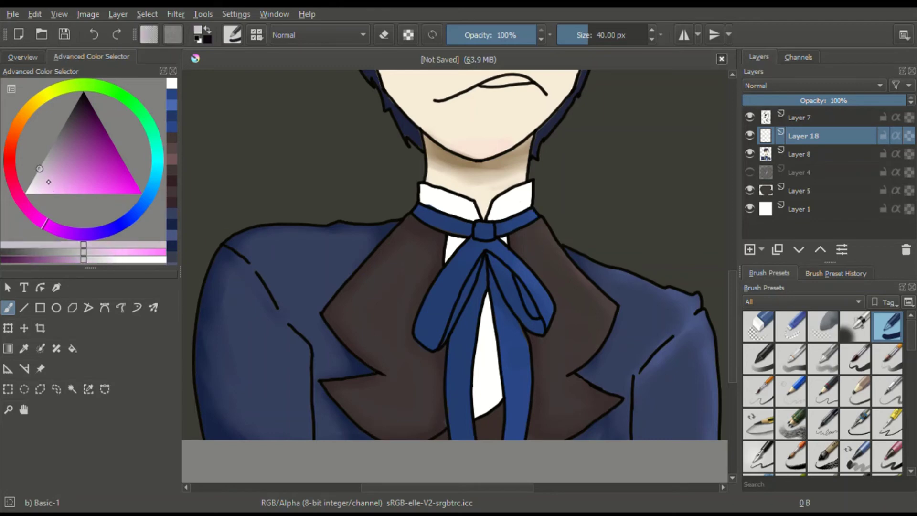
pyautogui.click(790, 358)
pyautogui.click(516, 36)
pyautogui.click(503, 36)
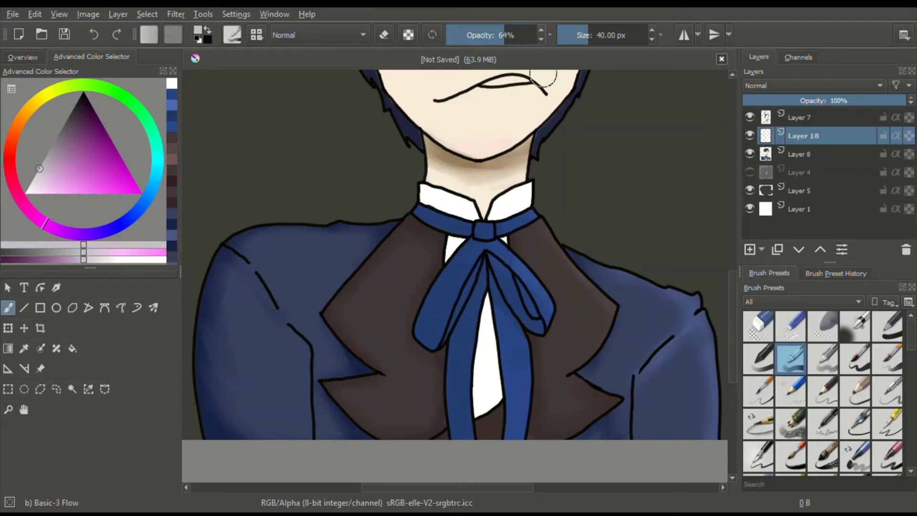
pyautogui.moveTo(456, 209); pyautogui.dragTo(466, 225)
pyautogui.hotkey('ctrl', 'z')
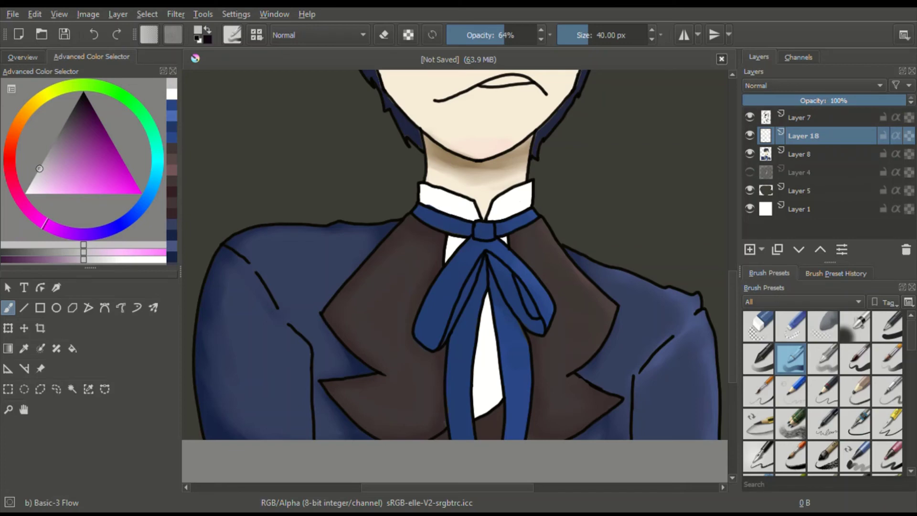
pyautogui.hotkey('ctrl', 'shift', 'g')
pyautogui.moveTo(465, 208)
pyautogui.mouseDown()
pyautogui.moveTo(428, 205)
pyautogui.moveTo(456, 206)
pyautogui.mouseUp()
pyautogui.moveTo(497, 210)
pyautogui.mouseDown()
pyautogui.moveTo(501, 196)
pyautogui.moveTo(492, 217)
pyautogui.mouseUp()
pyautogui.click(505, 242)
pyautogui.moveTo(454, 243); pyautogui.dragTo(450, 255)
pyautogui.moveTo(482, 318)
pyautogui.mouseDown()
pyautogui.moveTo(504, 329)
pyautogui.moveTo(508, 378)
pyautogui.moveTo(496, 412)
pyautogui.moveTo(492, 311)
pyautogui.mouseUp()
# - Sample the shirt's white and soften the grey shading on the shirt front between the ribbon tails
pyautogui.keyDown('ctrl'); pyautogui.click(479, 382); pyautogui.keyUp('ctrl')
pyautogui.keyDown('ctrl'); pyautogui.click(483, 364); pyautogui.keyUp('ctrl')
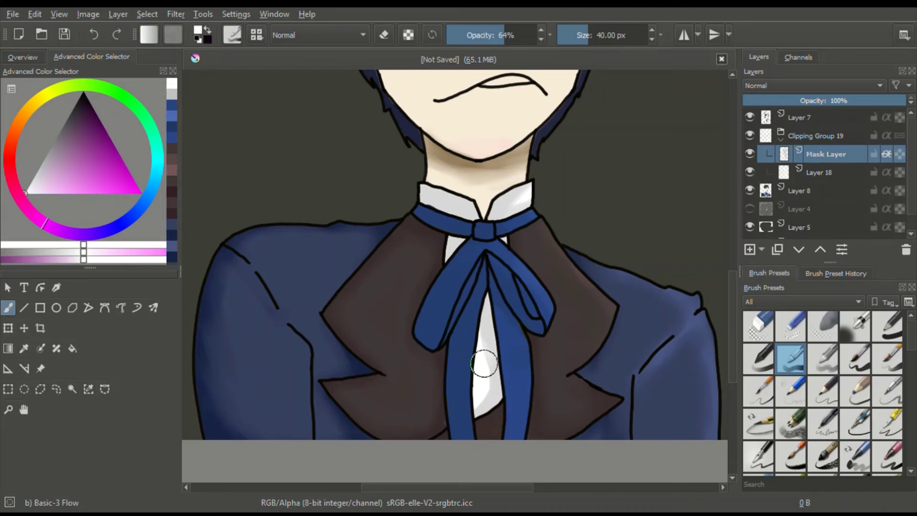
pyautogui.moveTo(484, 364); pyautogui.dragTo(470, 415)
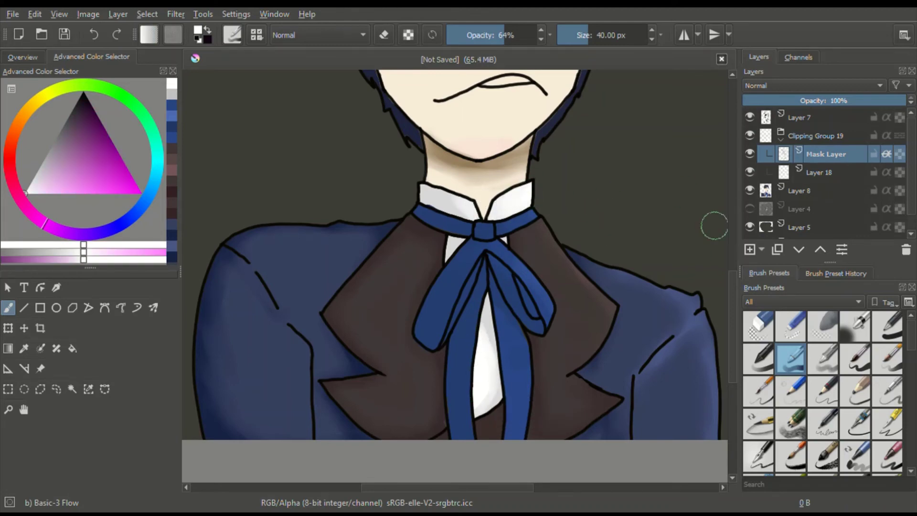
# - Merge Clipping Group 19 into one layer and down into Layer 8, and merge the hidden Layer 4 down into Layer 5
pyautogui.click(783, 136)
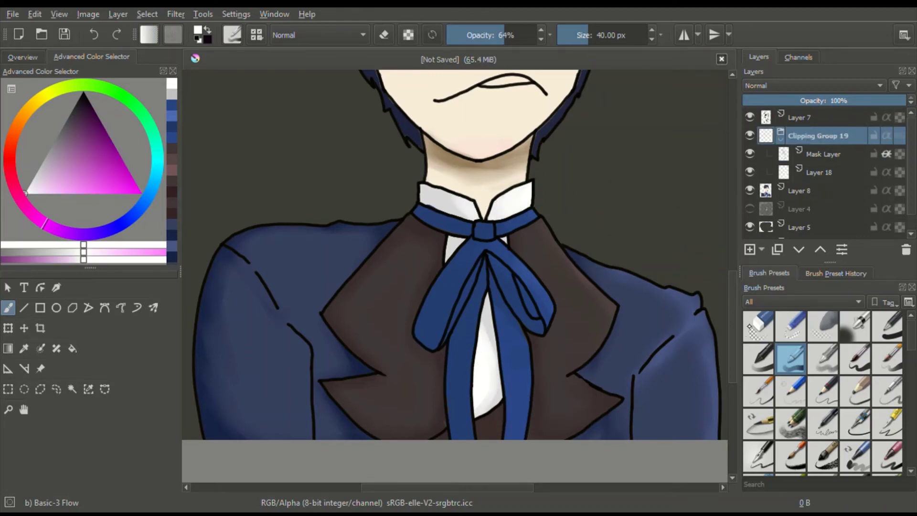
pyautogui.hotkey('ctrl', 'e')
pyautogui.hotkey('ctrl', 'e')
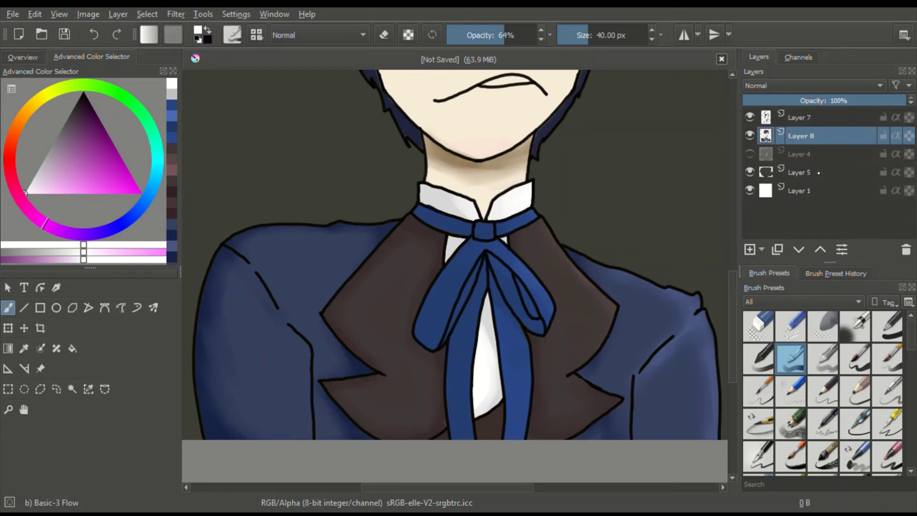
pyautogui.click(825, 158)
pyautogui.hotkey('ctrl', 'e')
# - Sample a blue from the clothing and pick a slightly lighter blue as the painting colour for the iris
pyautogui.click(22, 57)
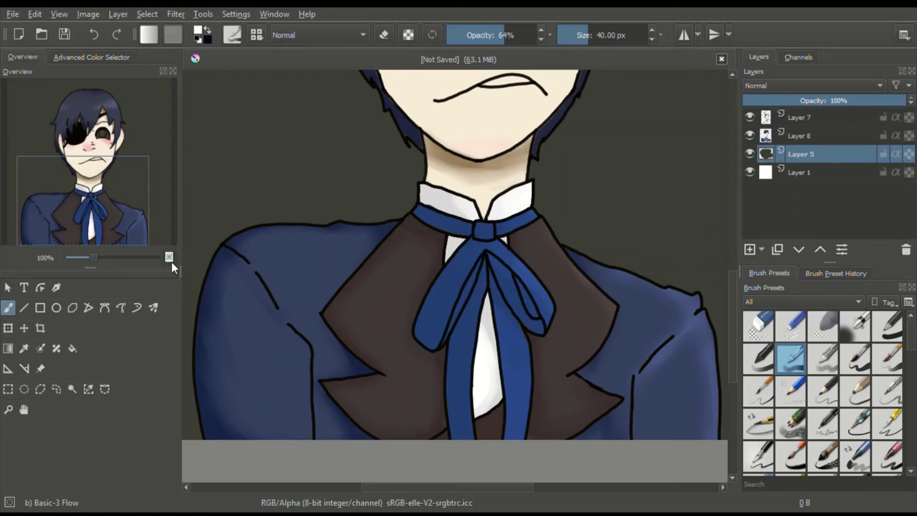
pyautogui.scroll(3, 100, 217)
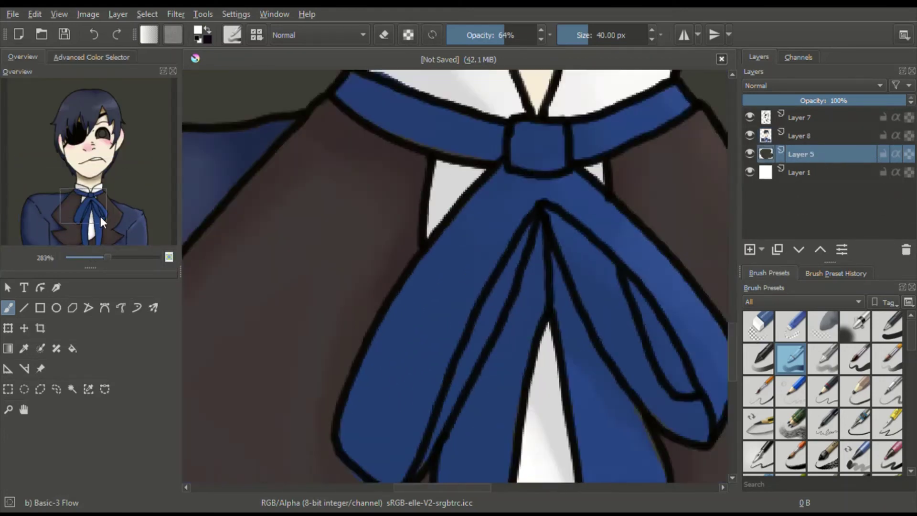
pyautogui.scroll(-5, 100, 216)
pyautogui.moveTo(101, 216); pyautogui.dragTo(101, 191)
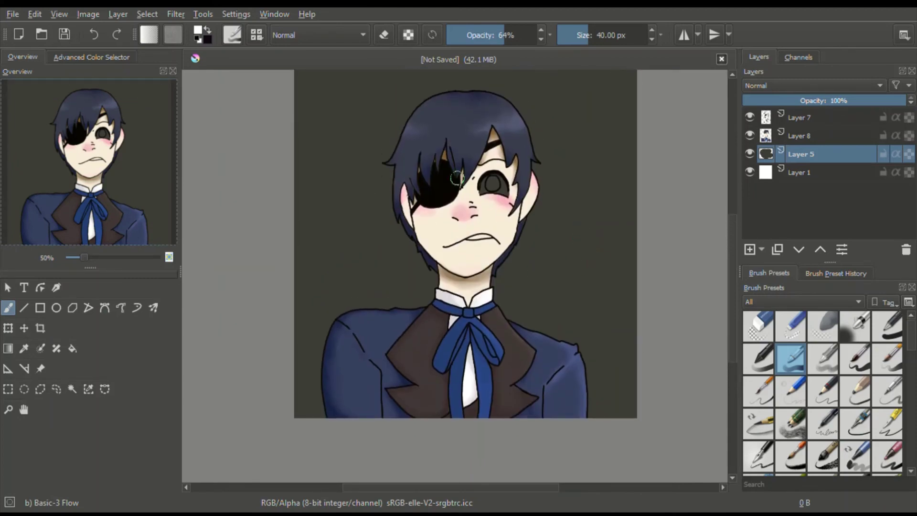
pyautogui.keyDown('ctrl'); pyautogui.click(523, 411); pyautogui.keyUp('ctrl')
pyautogui.click(91, 57)
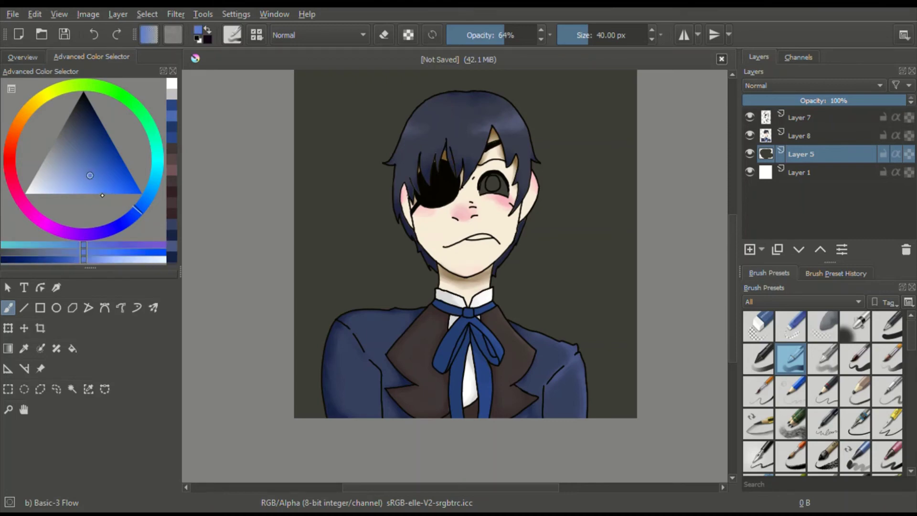
pyautogui.click(88, 180)
# - Add a paint layer above Layer 5, select the iris and fill it with the lighter blue, and clear the selection
pyautogui.click(37, 57)
pyautogui.scroll(4, 110, 159)
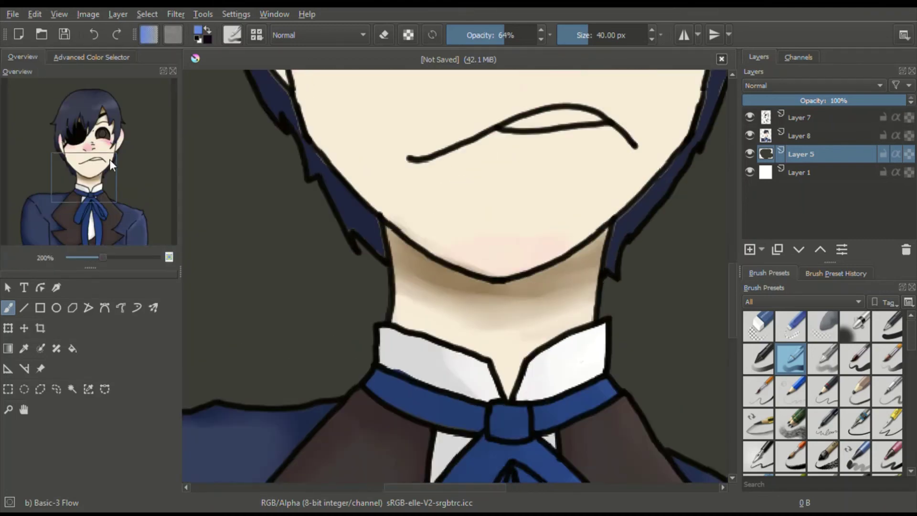
pyautogui.moveTo(110, 159); pyautogui.dragTo(123, 121)
pyautogui.click(750, 249)
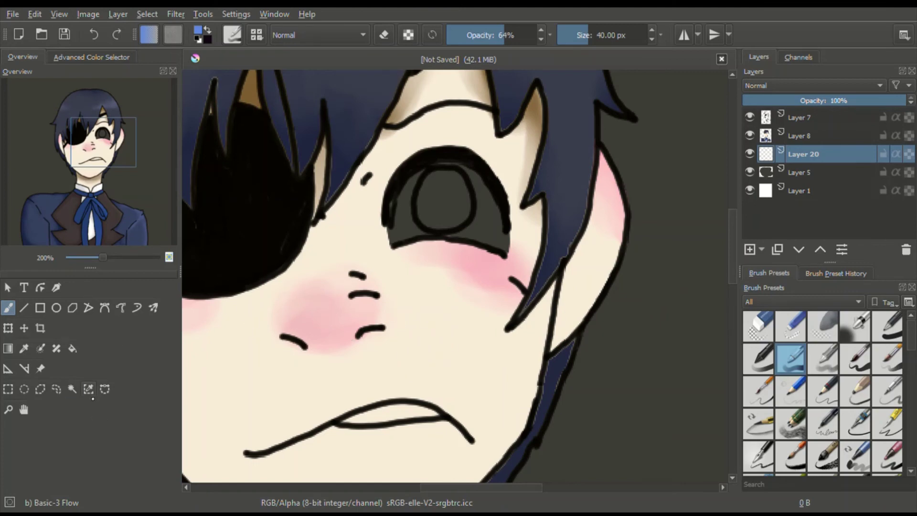
pyautogui.click(72, 389)
pyautogui.click(430, 181)
pyautogui.press('b')
pyautogui.moveTo(437, 173)
pyautogui.mouseDown()
pyautogui.moveTo(456, 206)
pyautogui.moveTo(438, 180)
pyautogui.mouseUp()
pyautogui.hotkey('ctrl', 'shift', 'a')
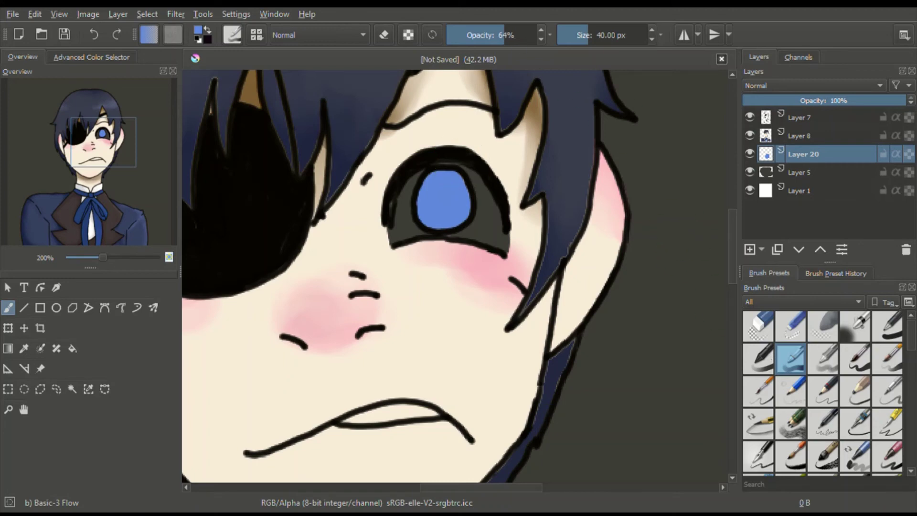
# - Pick a darker blue, put Layer 20 in a clipping group, and shade the upper part of the iris on the Mask Layer
pyautogui.click(121, 58)
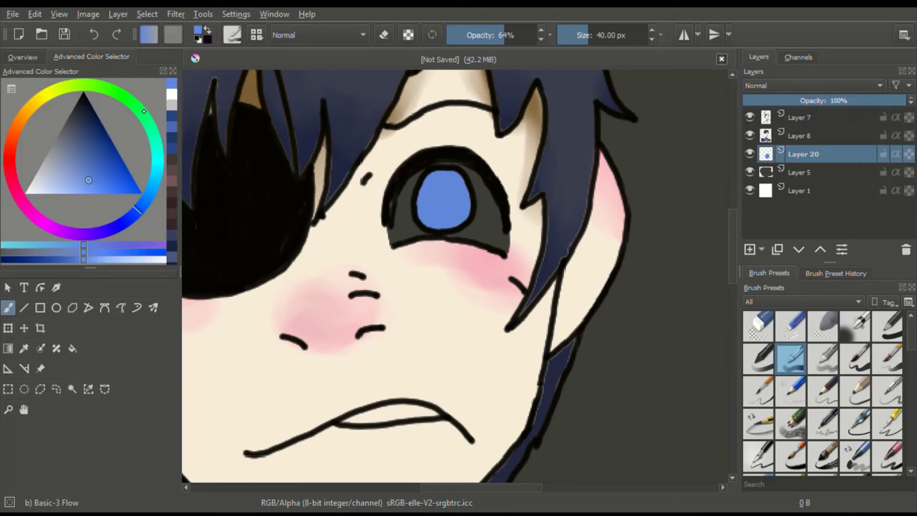
pyautogui.moveTo(105, 185); pyautogui.dragTo(103, 168)
pyautogui.moveTo(413, 189); pyautogui.dragTo(471, 185)
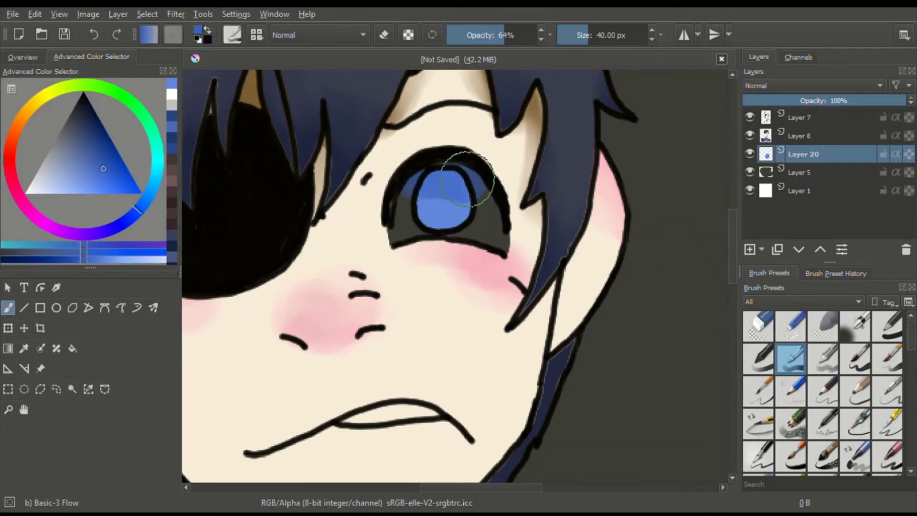
pyautogui.hotkey('ctrl', 'z')
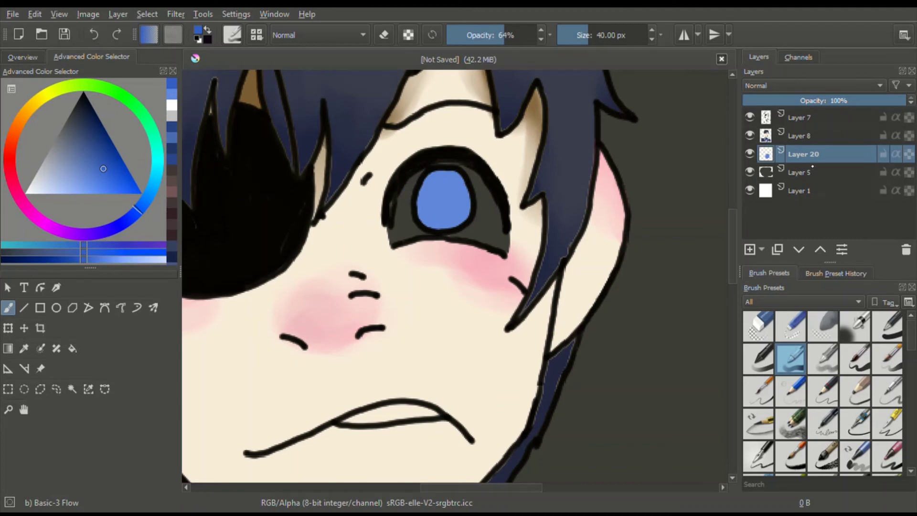
pyautogui.hotkey('ctrl', 'shift', 'g')
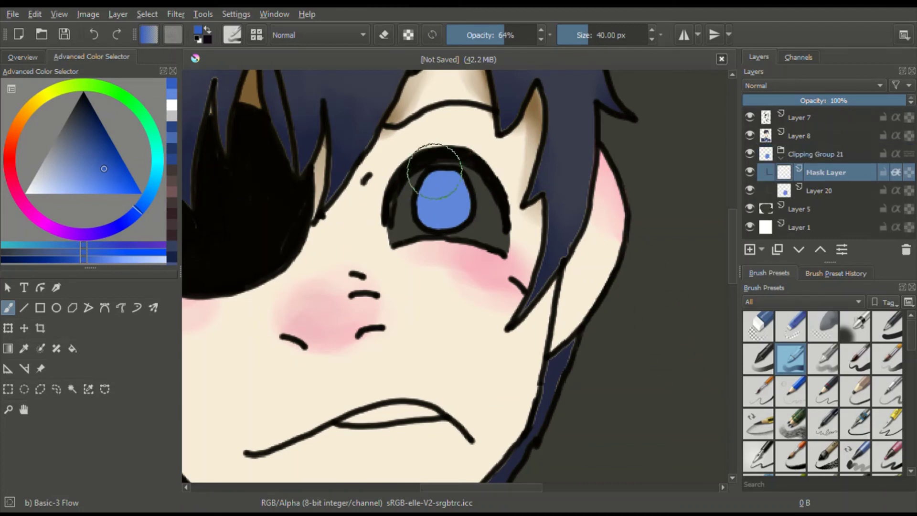
pyautogui.moveTo(438, 172)
pyautogui.mouseDown()
pyautogui.moveTo(408, 176)
pyautogui.moveTo(471, 178)
pyautogui.mouseUp()
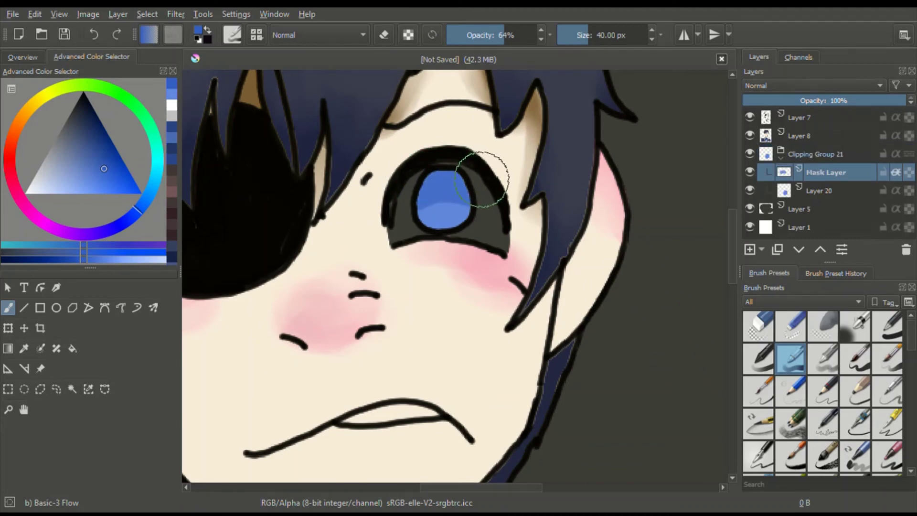
# - Try to blend the iris's light and dark halves with blues sampled from it
pyautogui.keyDown('ctrl'); pyautogui.click(435, 223); pyautogui.keyUp('ctrl')
pyautogui.moveTo(435, 223)
pyautogui.mouseDown()
pyautogui.moveTo(446, 225)
pyautogui.moveTo(434, 231)
pyautogui.moveTo(446, 225)
pyautogui.mouseUp()
pyautogui.keyDown('ctrl'); pyautogui.click(451, 203); pyautogui.keyUp('ctrl')
pyautogui.moveTo(462, 162)
pyautogui.mouseDown()
pyautogui.moveTo(421, 178)
pyautogui.moveTo(467, 176)
pyautogui.moveTo(416, 186)
pyautogui.moveTo(448, 173)
pyautogui.moveTo(427, 221)
pyautogui.moveTo(441, 226)
pyautogui.moveTo(453, 220)
pyautogui.moveTo(432, 227)
pyautogui.moveTo(450, 203)
pyautogui.moveTo(435, 179)
pyautogui.moveTo(445, 172)
pyautogui.moveTo(427, 180)
pyautogui.mouseUp()
pyautogui.keyDown('ctrl'); pyautogui.click(447, 227); pyautogui.keyUp('ctrl')
pyautogui.keyDown('ctrl'); pyautogui.click(451, 202); pyautogui.keyUp('ctrl')
# - Undo the blending strokes on the iris, stepping back and forth through the history
pyautogui.click(94, 35)
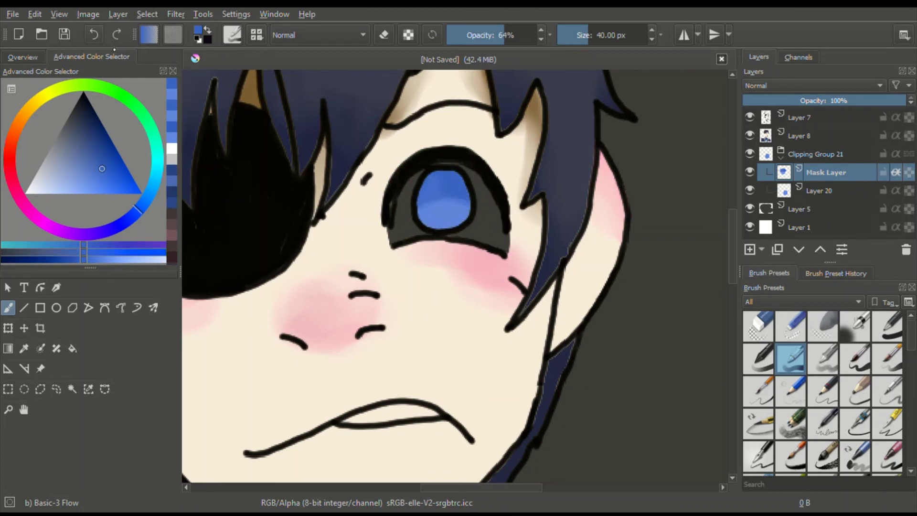
pyautogui.hotkey('ctrl', 'z')
pyautogui.hotkey('ctrl', 'z')
pyautogui.hotkey('ctrl', 'z')
pyautogui.hotkey('ctrl', 'shift', 'z')
pyautogui.hotkey('ctrl', 'shift', 'z')
# - Repaint the iris with Basic-1 at full opacity, darker blue in the upper part and sampled lighter blue along the lower edge
pyautogui.click(887, 326)
pyautogui.moveTo(407, 168)
pyautogui.mouseDown()
pyautogui.moveTo(470, 175)
pyautogui.moveTo(408, 179)
pyautogui.moveTo(468, 174)
pyautogui.mouseUp()
pyautogui.keyDown('ctrl'); pyautogui.click(453, 223); pyautogui.keyUp('ctrl')
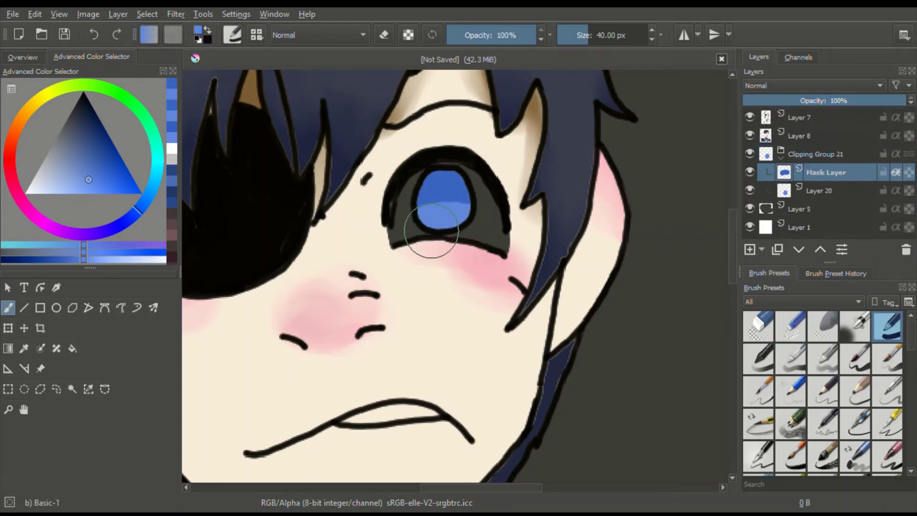
pyautogui.moveTo(431, 231); pyautogui.dragTo(462, 230)
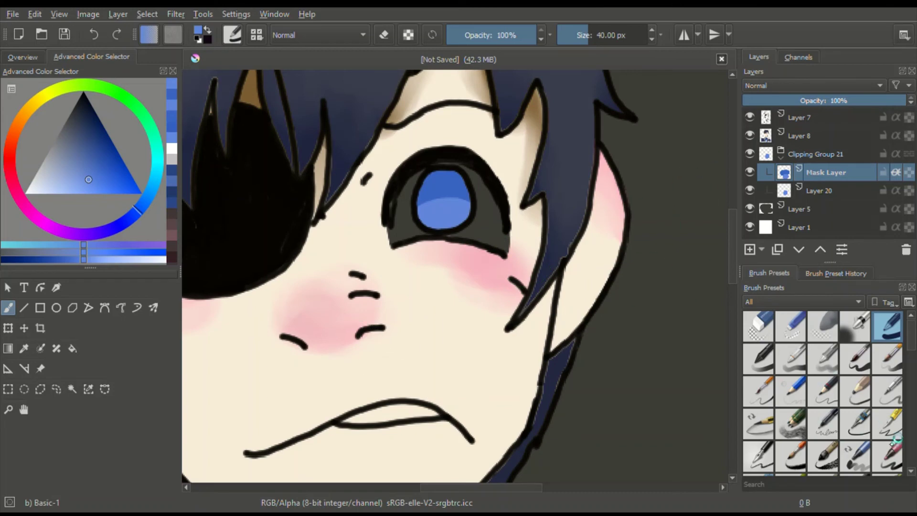
# - Draw a very dark blue oval pupil in the centre of the iris with the Ink-3 Gpen brush at 5 px
pyautogui.click(889, 429)
pyautogui.press('d')
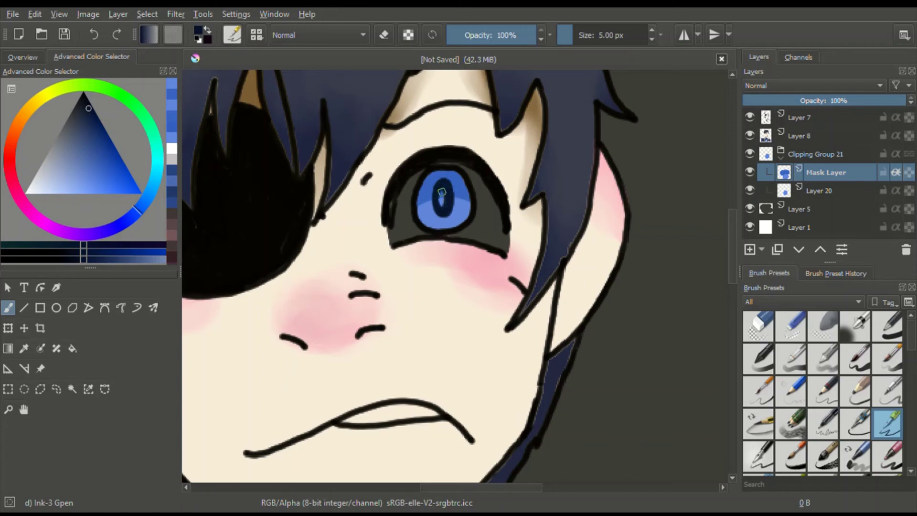
pyautogui.moveTo(441, 192); pyautogui.dragTo(445, 187)
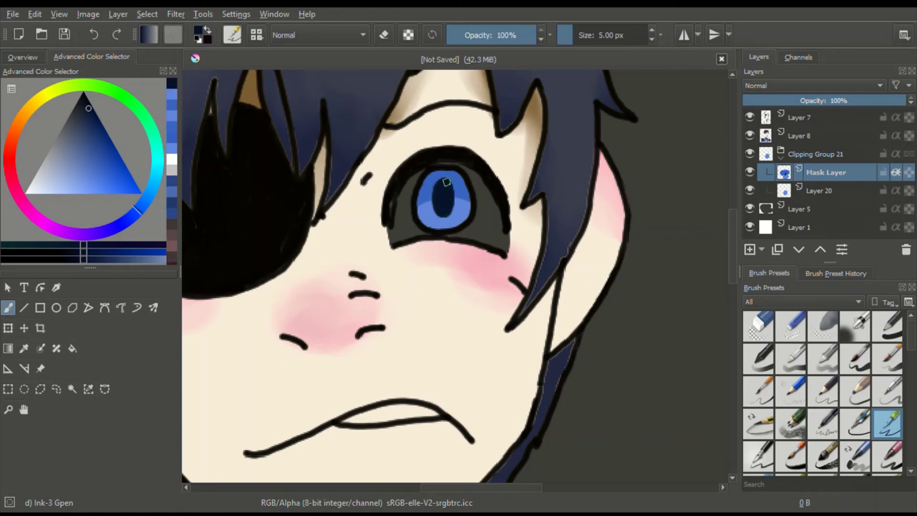
# - Add pale blue highlights to the iris beside and below the pupil, using the Ink-3 Gpen at 0.56 px for the lower sparkle
pyautogui.click(62, 189)
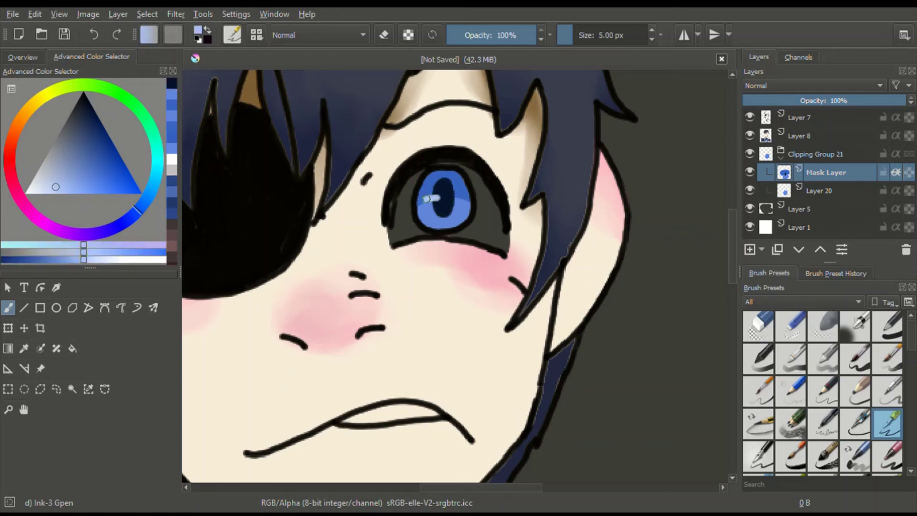
pyautogui.moveTo(424, 200); pyautogui.dragTo(439, 197)
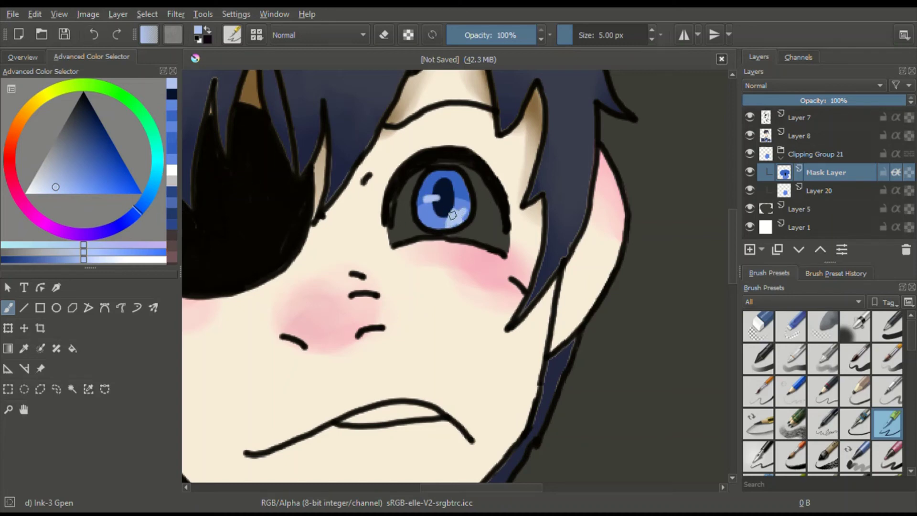
pyautogui.click(796, 338)
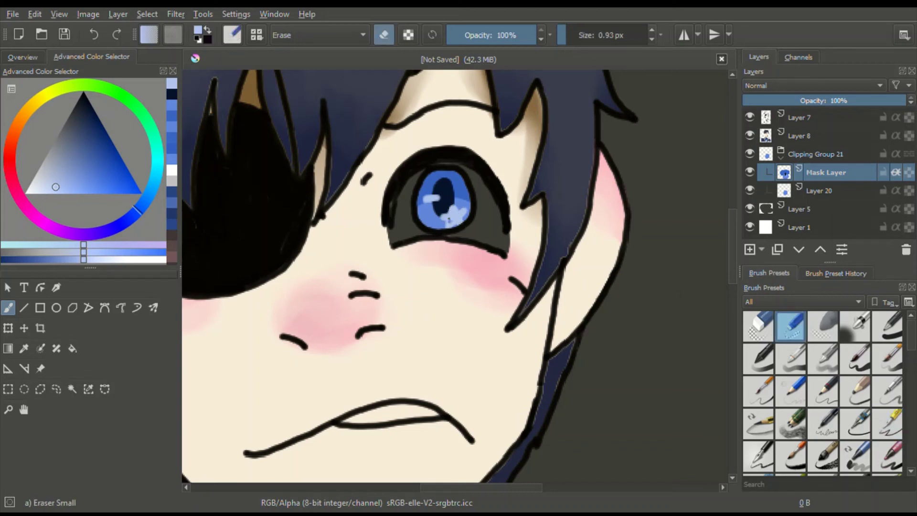
pyautogui.click(94, 34)
pyautogui.click(887, 423)
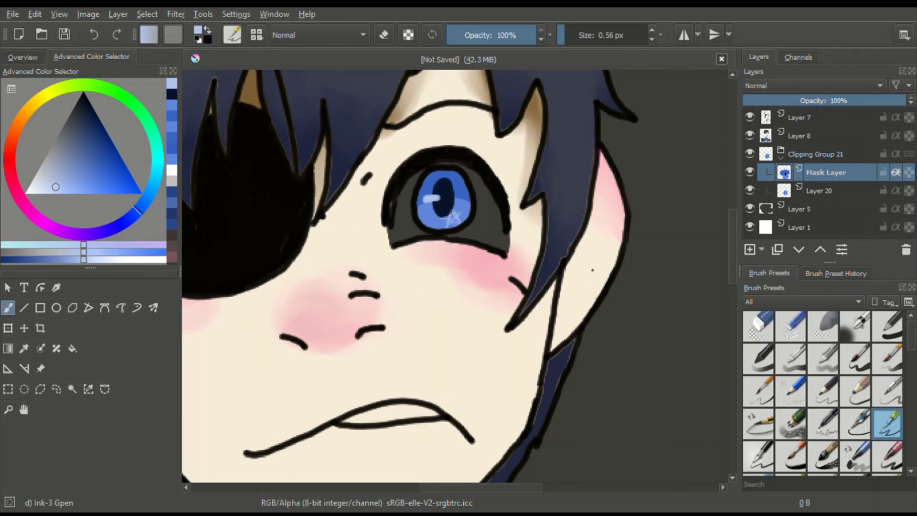
# - Merge Clipping Group 21 into one layer, raise it above Layer 8 and merge it down into Layer 8
pyautogui.click(839, 153)
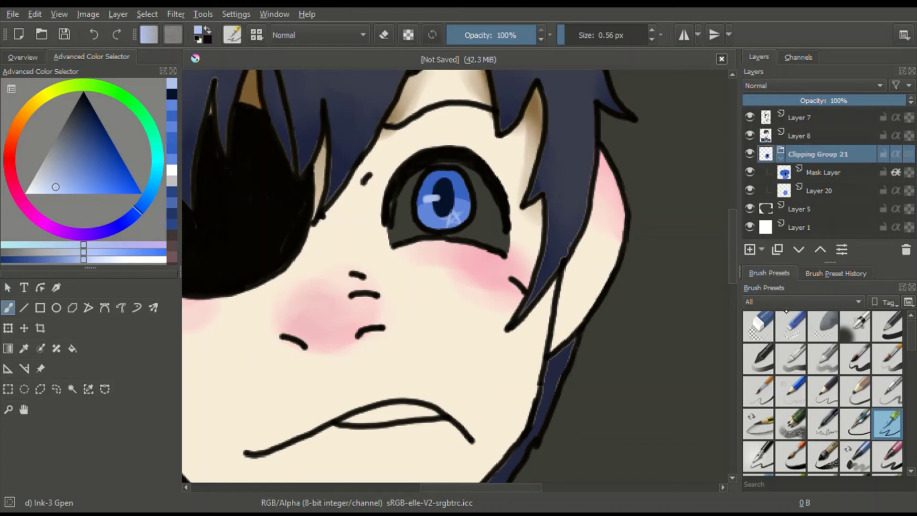
pyautogui.hotkey('ctrl', 'e')
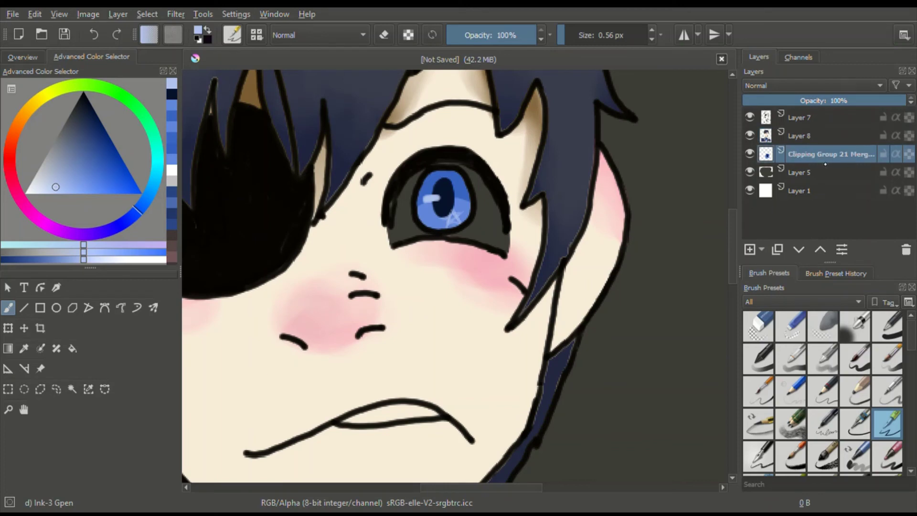
pyautogui.hotkey('ctrl', 'pageup')
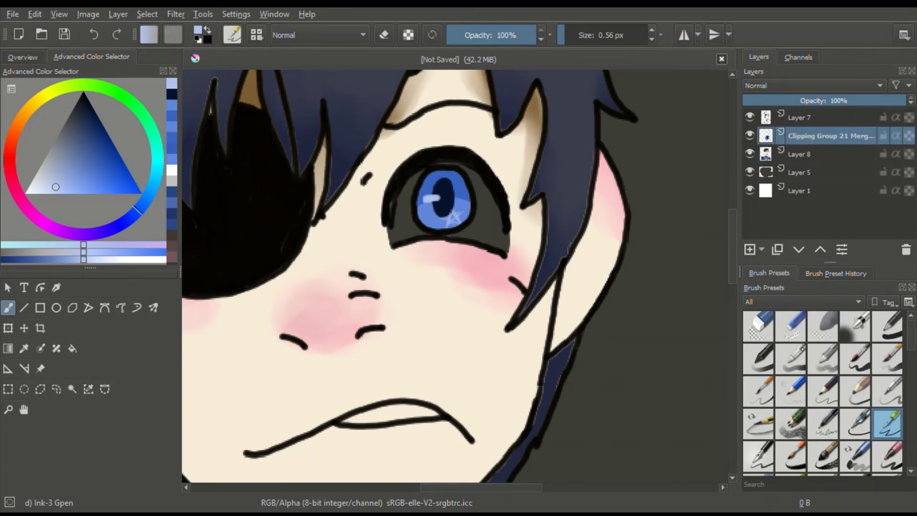
pyautogui.hotkey('ctrl', 'e')
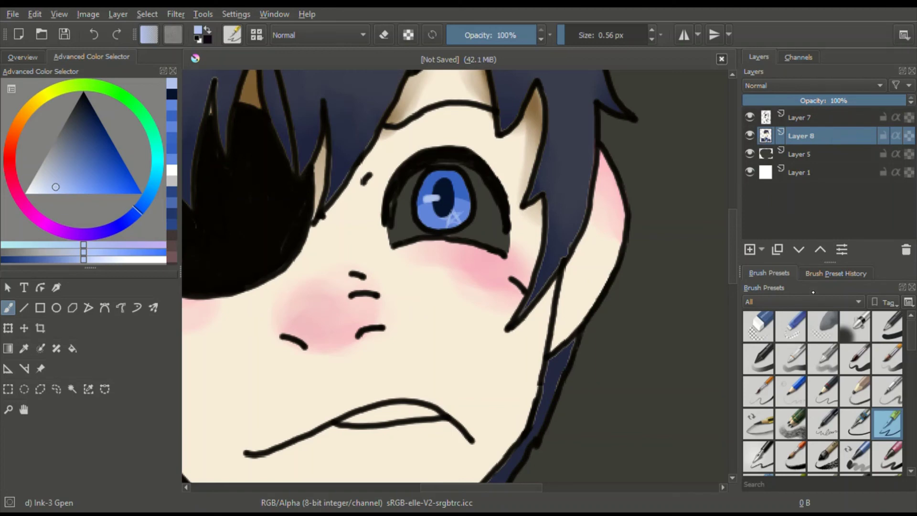
# - Delete Layer 5 and add a new paint layer directly above the white Layer 1
pyautogui.doubleClick(811, 158)
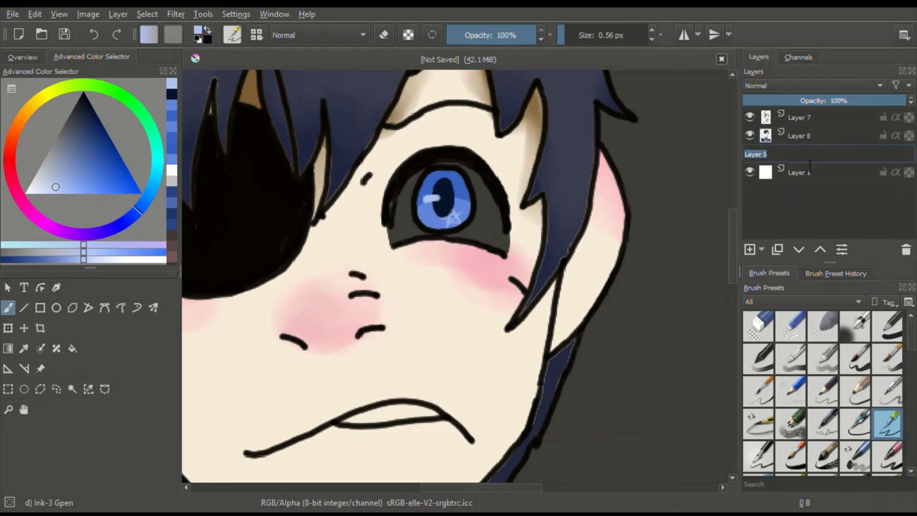
pyautogui.click(906, 250)
pyautogui.click(11, 60)
pyautogui.press('2')
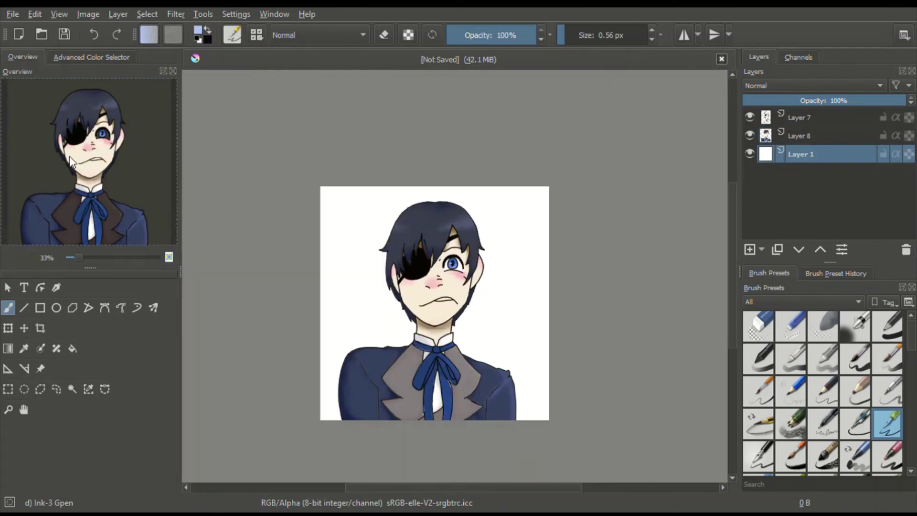
pyautogui.press('Insert')
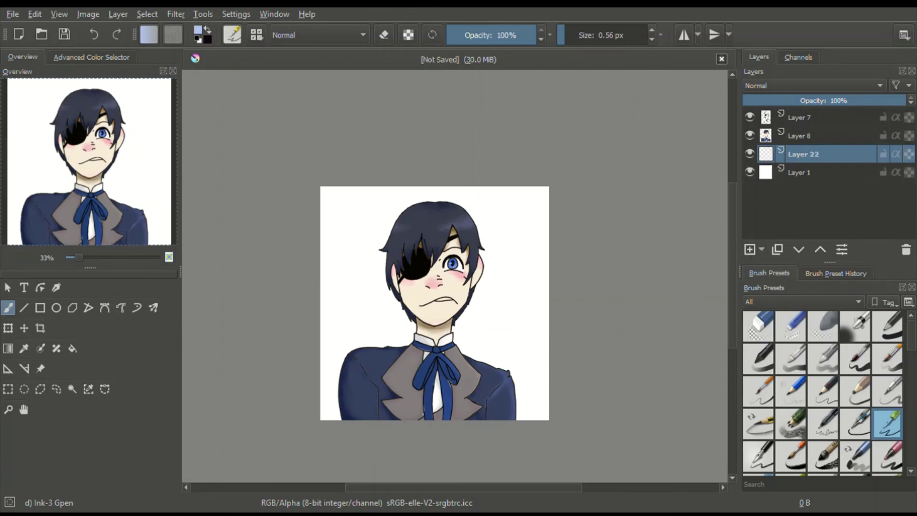
# - Paint the background dark purple in the upper part and brighter purple below, using Basic-3 Flow at 464.46 px
pyautogui.hotkey('alt', 'a')
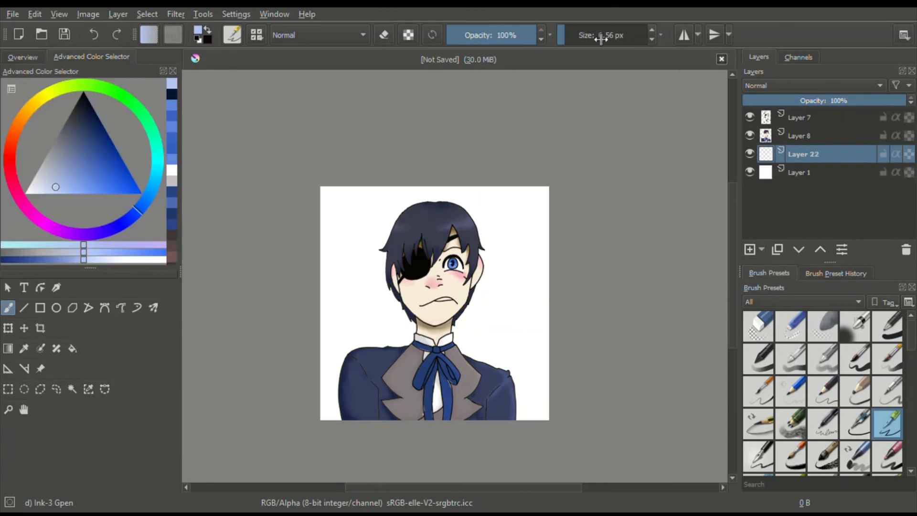
pyautogui.press('/')
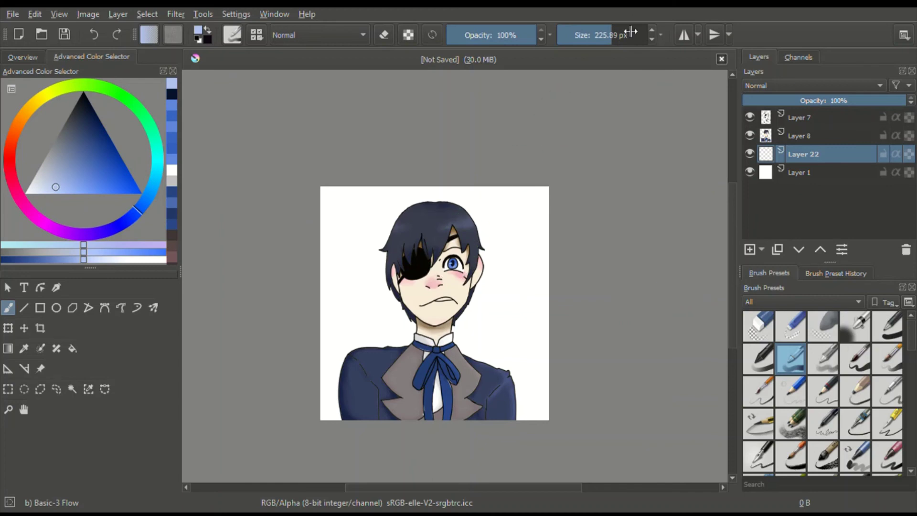
pyautogui.click(82, 234)
pyautogui.click(83, 137)
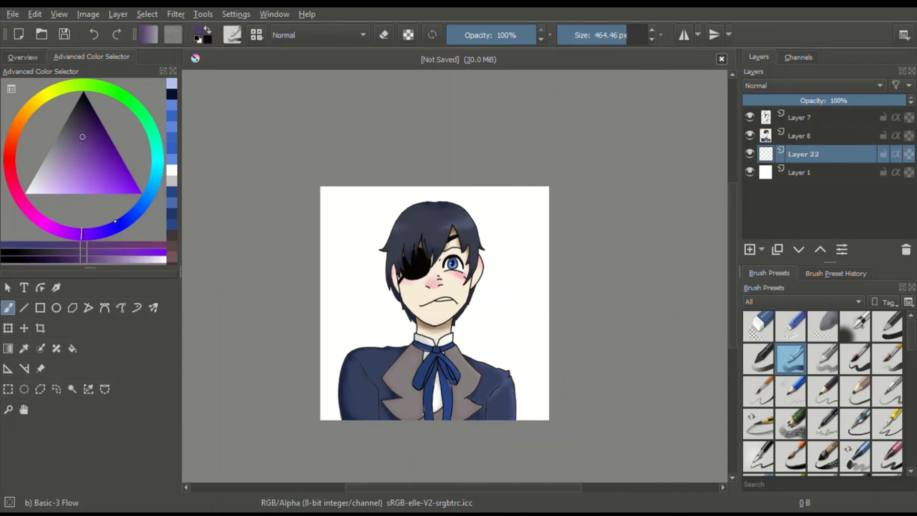
pyautogui.click(87, 122)
pyautogui.moveTo(538, 243)
pyautogui.mouseDown()
pyautogui.moveTo(284, 273)
pyautogui.moveTo(471, 286)
pyautogui.moveTo(385, 259)
pyautogui.moveTo(474, 211)
pyautogui.moveTo(515, 204)
pyautogui.moveTo(299, 265)
pyautogui.mouseUp()
pyautogui.click(94, 142)
pyautogui.moveTo(518, 360)
pyautogui.mouseDown()
pyautogui.moveTo(290, 395)
pyautogui.moveTo(365, 342)
pyautogui.moveTo(313, 388)
pyautogui.mouseUp()
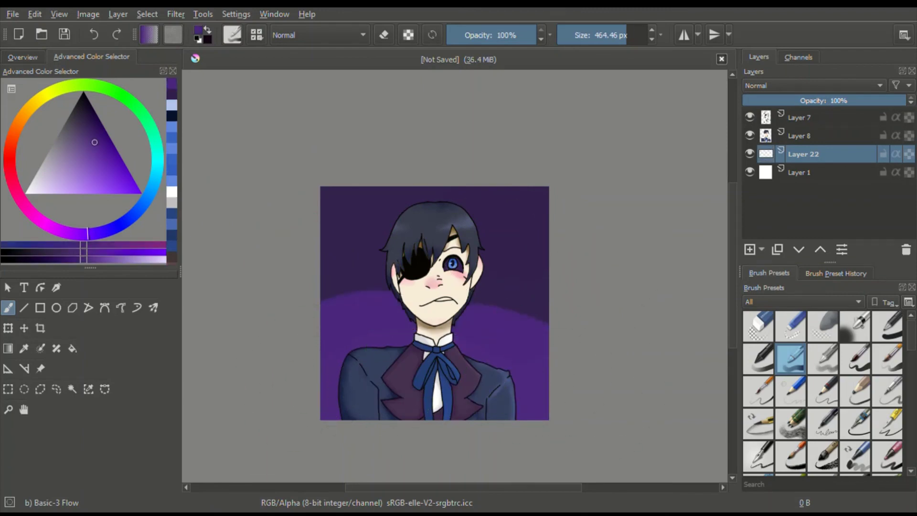
# - Blend the two background purples into a soft vertical gradient with Airbrush Soft at 600 px, alternately sampling the dark and bright tones
pyautogui.click(860, 324)
pyautogui.moveTo(511, 325)
pyautogui.mouseDown()
pyautogui.moveTo(362, 319)
pyautogui.moveTo(487, 253)
pyautogui.mouseUp()
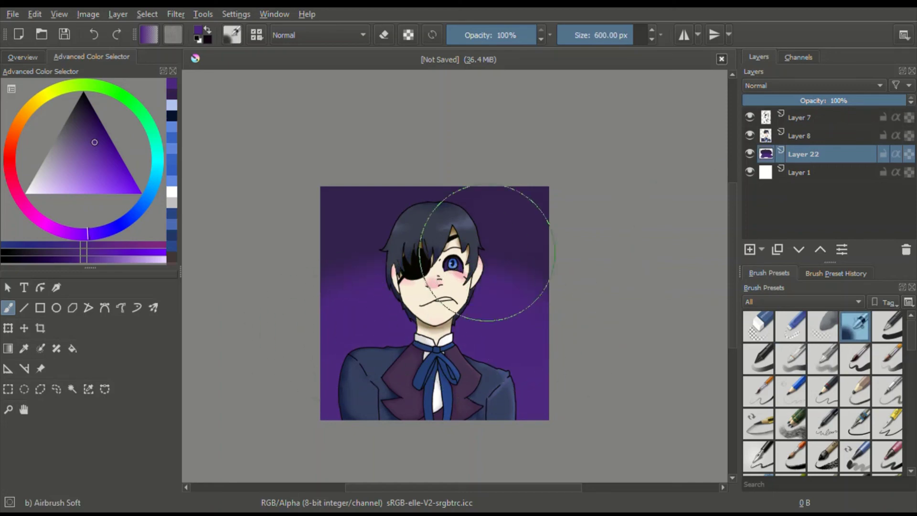
pyautogui.keyDown('ctrl'); pyautogui.click(519, 229); pyautogui.keyUp('ctrl')
pyautogui.moveTo(543, 291)
pyautogui.mouseDown()
pyautogui.moveTo(529, 247)
pyautogui.moveTo(489, 230)
pyautogui.moveTo(434, 236)
pyautogui.mouseUp()
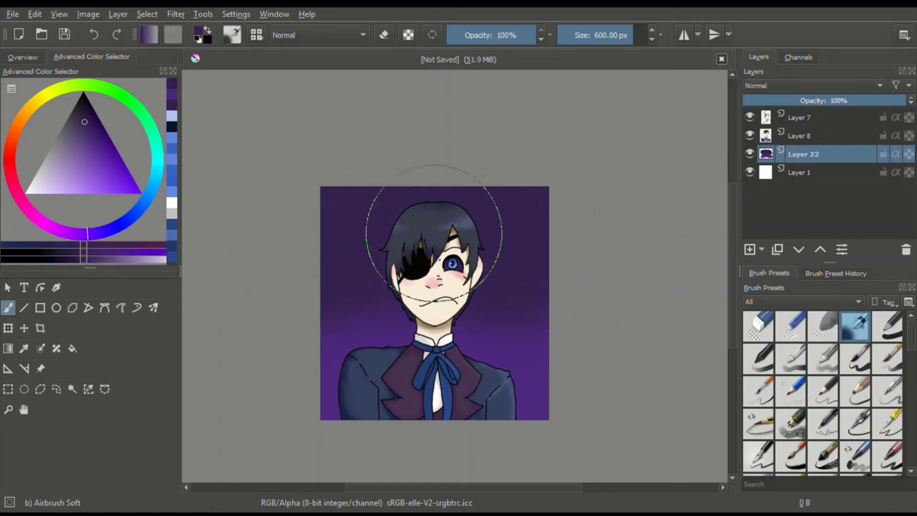
pyautogui.keyDown('ctrl'); pyautogui.click(542, 415); pyautogui.keyUp('ctrl')
pyautogui.moveTo(535, 382); pyautogui.dragTo(308, 361)
pyautogui.keyDown('ctrl'); pyautogui.click(512, 214); pyautogui.keyUp('ctrl')
pyautogui.moveTo(511, 258)
pyautogui.mouseDown()
pyautogui.moveTo(397, 258)
pyautogui.moveTo(296, 281)
pyautogui.mouseUp()
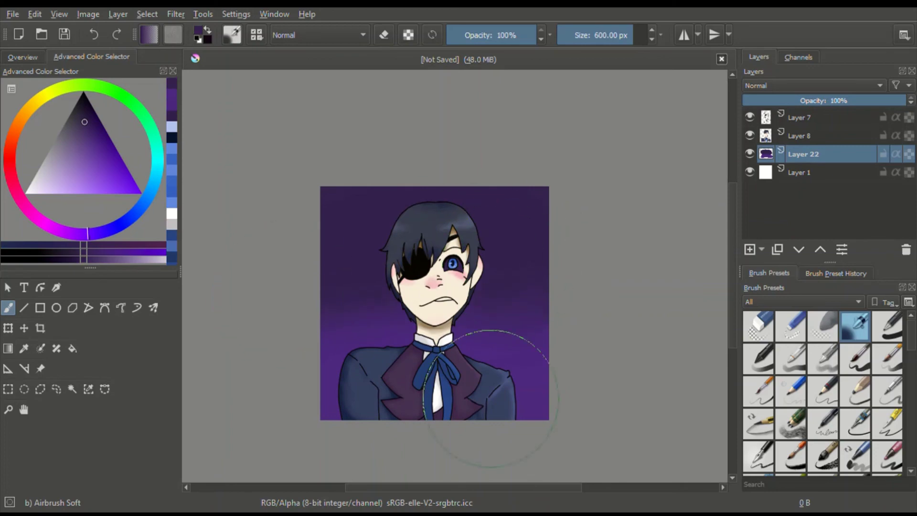
pyautogui.keyDown('ctrl'); pyautogui.click(543, 416); pyautogui.keyUp('ctrl')
pyautogui.moveTo(530, 392)
pyautogui.mouseDown()
pyautogui.moveTo(403, 342)
pyautogui.moveTo(478, 349)
pyautogui.mouseUp()
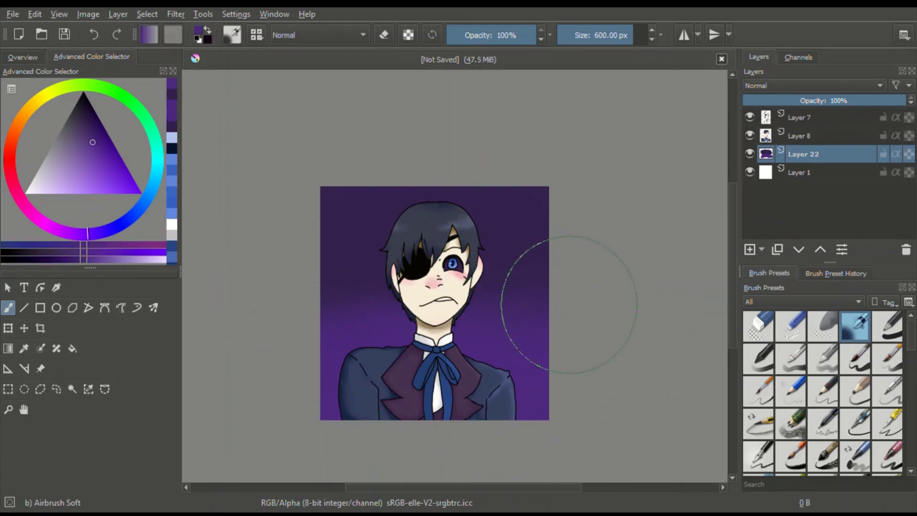
pyautogui.moveTo(569, 302); pyautogui.dragTo(428, 310)
pyautogui.keyDown('ctrl'); pyautogui.click(523, 235); pyautogui.keyUp('ctrl')
pyautogui.moveTo(534, 271)
pyautogui.mouseDown()
pyautogui.moveTo(286, 310)
pyautogui.moveTo(546, 252)
pyautogui.moveTo(384, 260)
pyautogui.mouseUp()
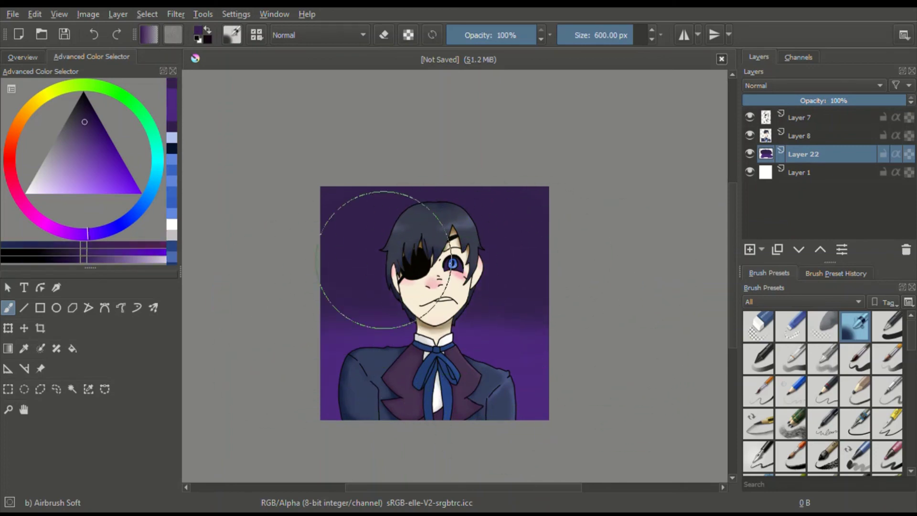
pyautogui.keyDown('ctrl'); pyautogui.click(548, 399); pyautogui.keyUp('ctrl')
pyautogui.moveTo(548, 399)
pyautogui.mouseDown()
pyautogui.moveTo(490, 342)
pyautogui.moveTo(359, 357)
pyautogui.moveTo(612, 361)
pyautogui.moveTo(595, 344)
pyautogui.moveTo(585, 267)
pyautogui.moveTo(552, 240)
pyautogui.moveTo(534, 188)
pyautogui.mouseUp()
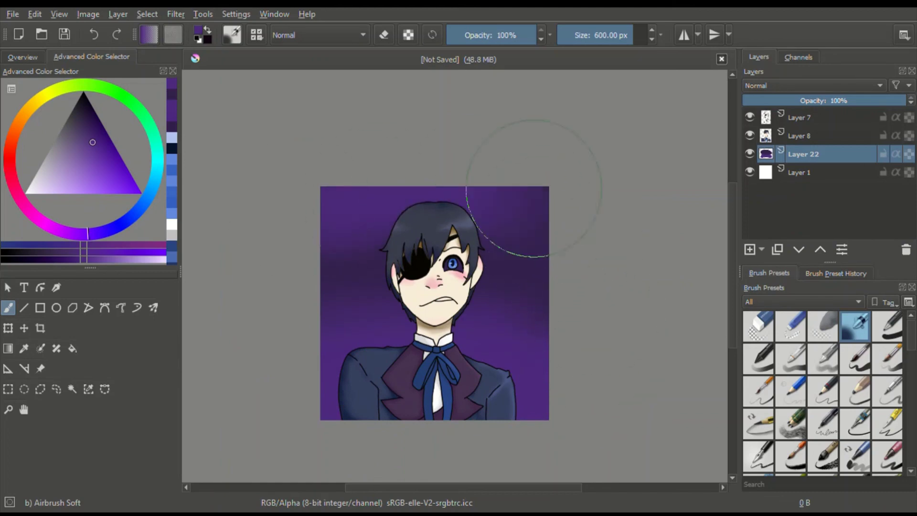
pyautogui.click(94, 34)
# - Airbrush the sampled dark purple once more over the upper background beside the head
pyautogui.keyDown('ctrl'); pyautogui.click(544, 222); pyautogui.keyUp('ctrl')
pyautogui.moveTo(544, 221); pyautogui.dragTo(550, 194)
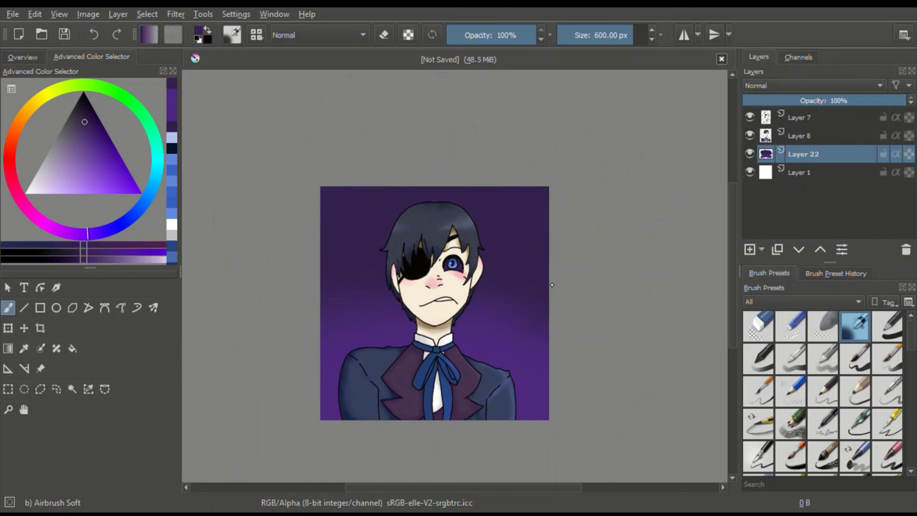
# - With Eraser Small at 25 px, erase the purple behind the eye on Layer 22 and the skin colour inside the mouth on Layer 8
pyautogui.press('/')
pyautogui.click(22, 58)
pyautogui.scroll(5, 98, 146)
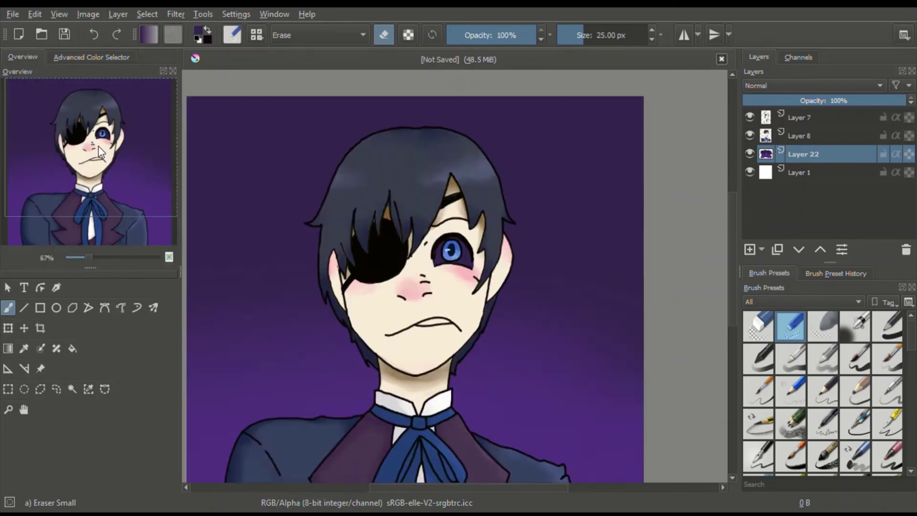
pyautogui.moveTo(426, 222)
pyautogui.mouseDown()
pyautogui.moveTo(459, 209)
pyautogui.moveTo(487, 180)
pyautogui.moveTo(477, 236)
pyautogui.mouseUp()
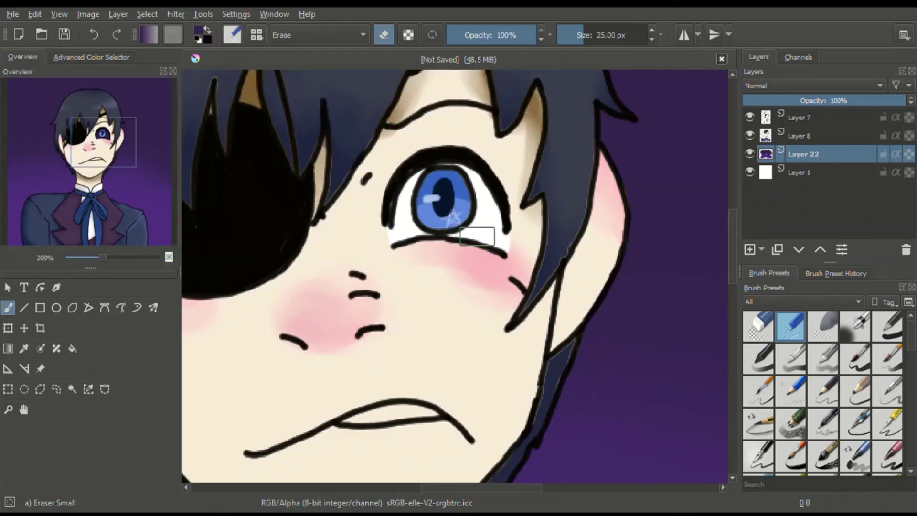
pyautogui.click(815, 138)
pyautogui.moveTo(397, 408)
pyautogui.mouseDown()
pyautogui.moveTo(359, 418)
pyautogui.moveTo(406, 411)
pyautogui.mouseUp()
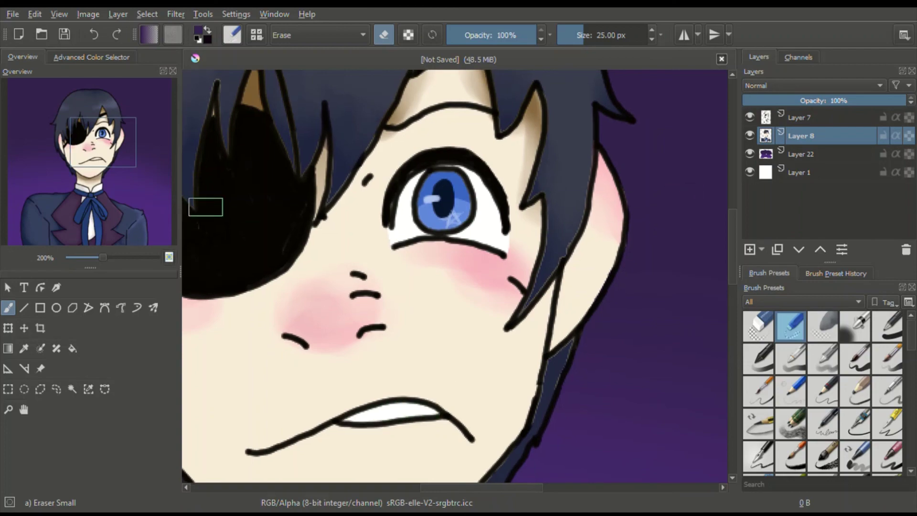
# - Put the line art on Layer 7 into a clipping group with a mask layer for recolouring the lines
pyautogui.scroll(-3, 73, 157)
pyautogui.moveTo(60, 182); pyautogui.dragTo(52, 185)
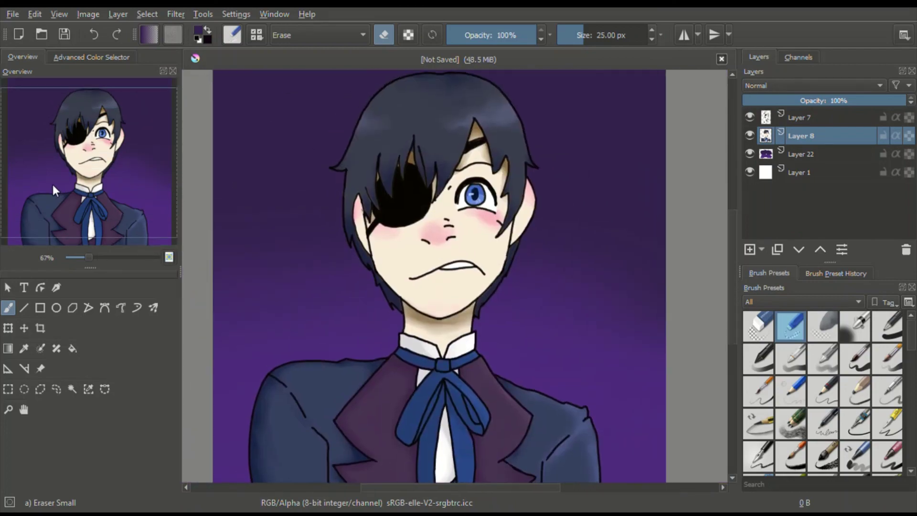
pyautogui.scroll(1, 53, 185)
pyautogui.scroll(-2, 53, 184)
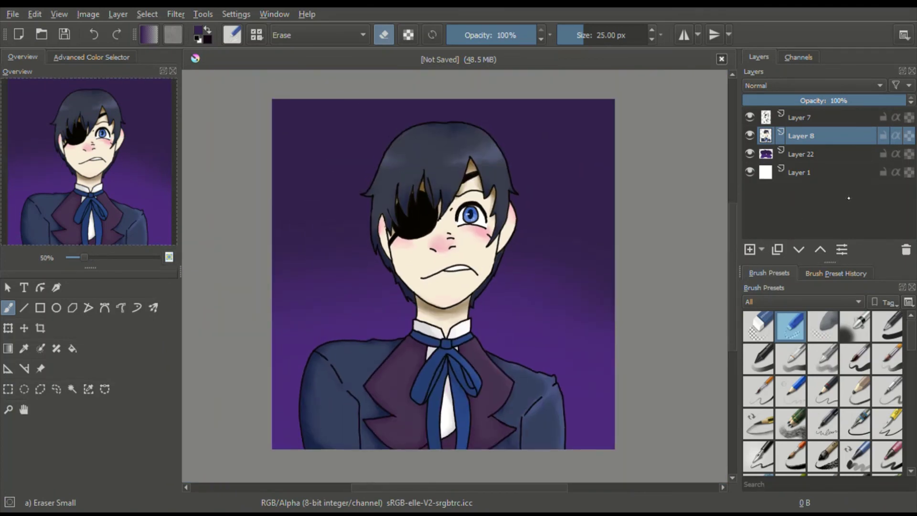
pyautogui.click(815, 114)
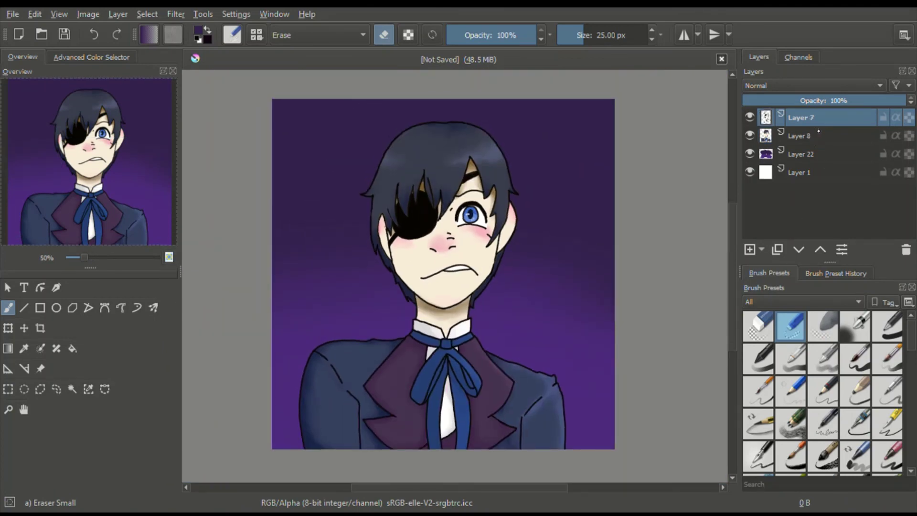
pyautogui.hotkey('ctrl', 'shift', 'g')
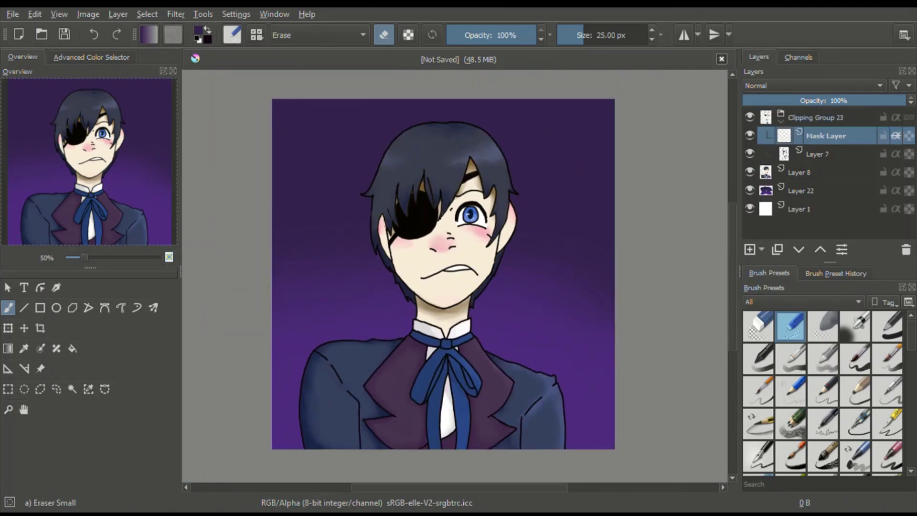
# - Recolour the outlines of both jacket lapels dark purple on the mask layer with Basic-1 at 40 px
pyautogui.scroll(3, 64, 197)
pyautogui.moveTo(64, 197); pyautogui.dragTo(55, 246)
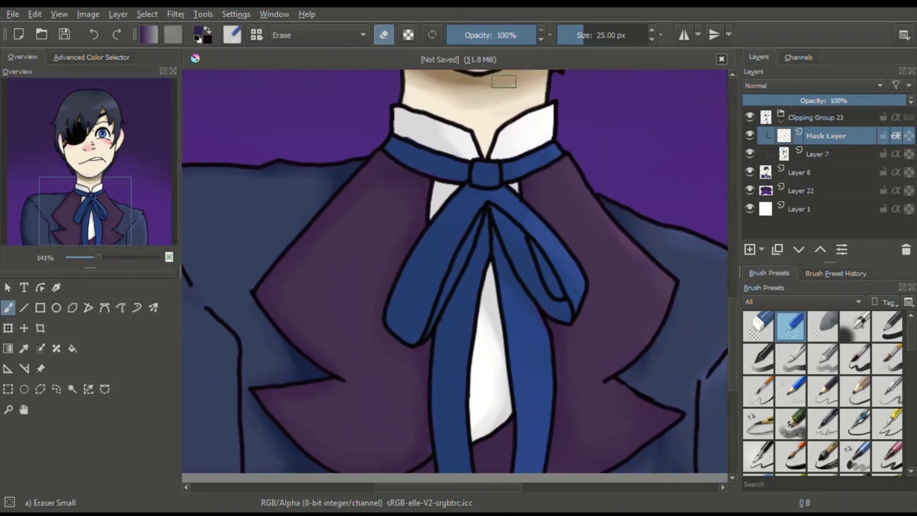
pyautogui.click(886, 326)
pyautogui.click(91, 57)
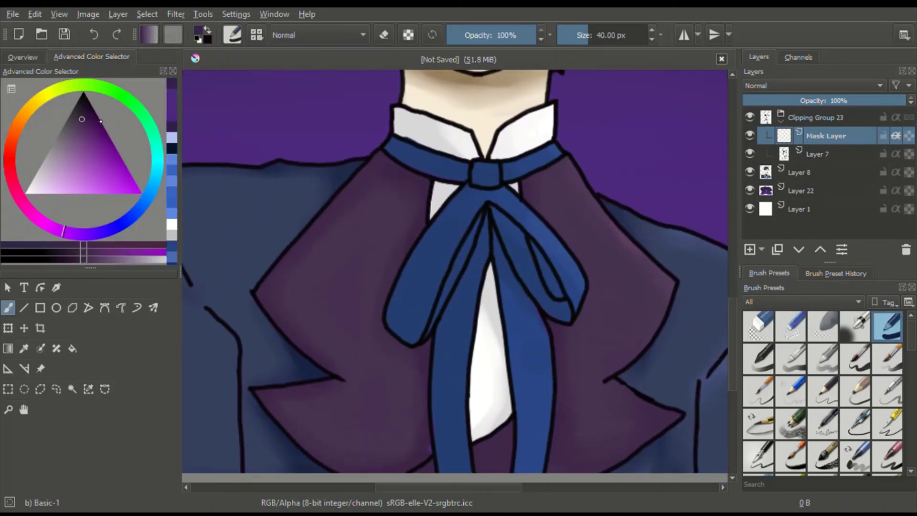
pyautogui.click(86, 113)
pyautogui.moveTo(293, 264)
pyautogui.mouseDown()
pyautogui.moveTo(377, 173)
pyautogui.moveTo(412, 205)
pyautogui.moveTo(420, 199)
pyautogui.moveTo(415, 204)
pyautogui.mouseUp()
pyautogui.moveTo(293, 300)
pyautogui.mouseDown()
pyautogui.moveTo(315, 360)
pyautogui.moveTo(268, 391)
pyautogui.moveTo(311, 449)
pyautogui.mouseUp()
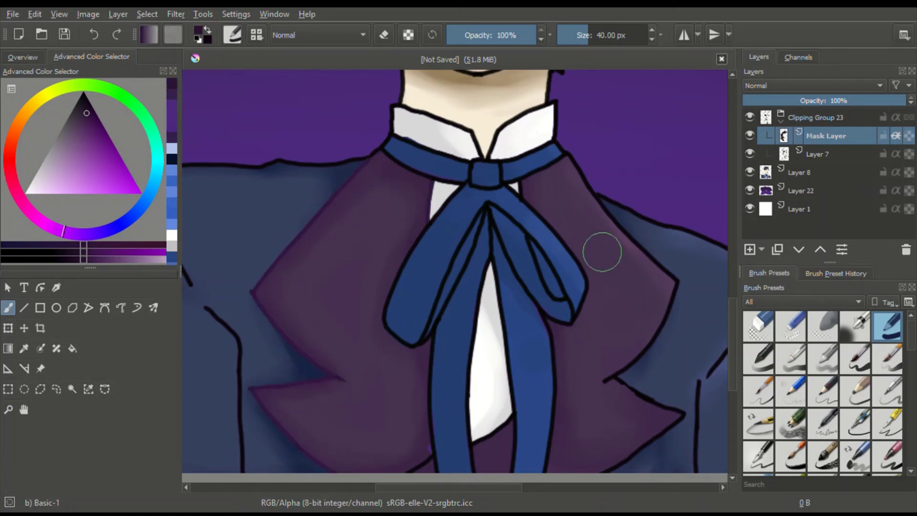
pyautogui.moveTo(599, 249)
pyautogui.mouseDown()
pyautogui.moveTo(674, 277)
pyautogui.moveTo(673, 413)
pyautogui.mouseUp()
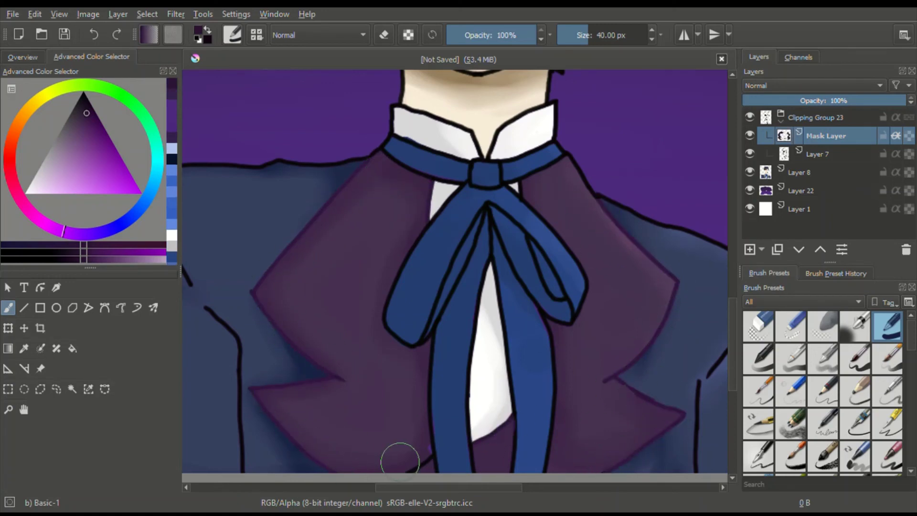
# - Recolour the inner sleeve and fold lines of the jacket dark navy
pyautogui.click(34, 56)
pyautogui.moveTo(99, 228)
pyautogui.mouseDown()
pyautogui.moveTo(100, 245)
pyautogui.moveTo(78, 212)
pyautogui.mouseUp()
pyautogui.click(91, 57)
pyautogui.click(88, 112)
pyautogui.click(22, 56)
pyautogui.moveTo(282, 181)
pyautogui.mouseDown()
pyautogui.moveTo(333, 219)
pyautogui.moveTo(385, 317)
pyautogui.moveTo(398, 460)
pyautogui.mouseUp()
# - Recolour the outlines of the neck ribbon, its bow and both tails dark blue, undoing and redoing one stroke
pyautogui.moveTo(86, 211)
pyautogui.mouseDown()
pyautogui.moveTo(163, 210)
pyautogui.moveTo(78, 200)
pyautogui.mouseUp()
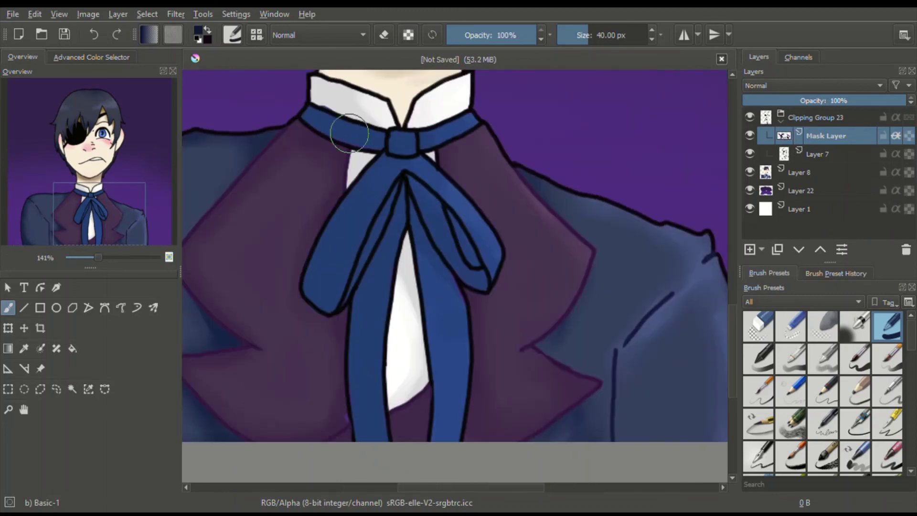
pyautogui.click(91, 57)
pyautogui.click(22, 57)
pyautogui.moveTo(363, 130); pyautogui.dragTo(322, 127)
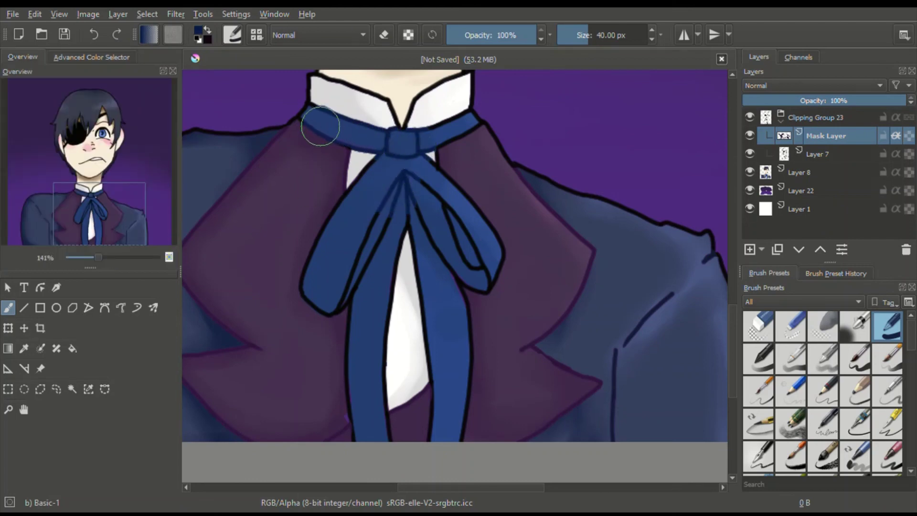
pyautogui.moveTo(378, 180)
pyautogui.mouseDown()
pyautogui.moveTo(324, 247)
pyautogui.moveTo(391, 216)
pyautogui.mouseUp()
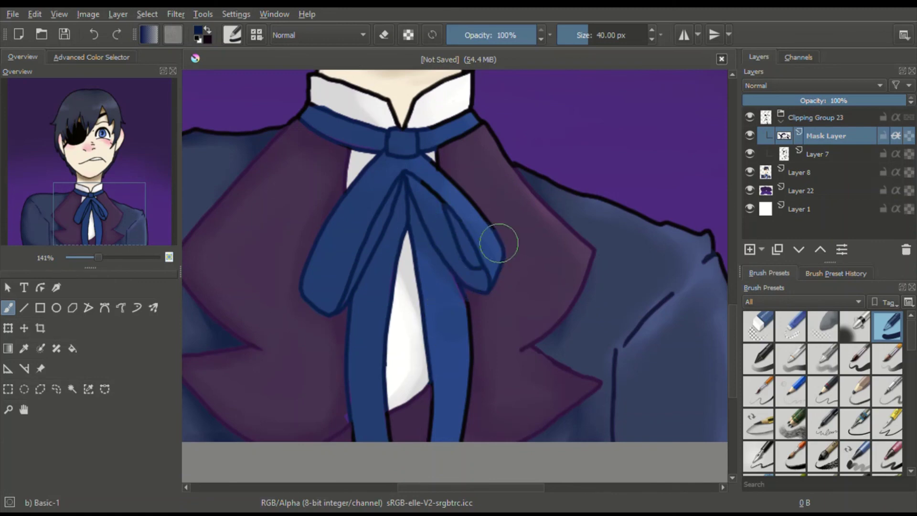
pyautogui.hotkey('ctrl', 'z')
pyautogui.moveTo(469, 140)
pyautogui.mouseDown()
pyautogui.moveTo(479, 271)
pyautogui.moveTo(327, 246)
pyautogui.moveTo(451, 153)
pyautogui.moveTo(315, 302)
pyautogui.moveTo(380, 305)
pyautogui.moveTo(393, 213)
pyautogui.mouseUp()
pyautogui.moveTo(448, 252)
pyautogui.mouseDown()
pyautogui.moveTo(480, 243)
pyautogui.moveTo(450, 344)
pyautogui.moveTo(457, 312)
pyautogui.moveTo(387, 298)
pyautogui.moveTo(378, 317)
pyautogui.moveTo(386, 342)
pyautogui.moveTo(393, 333)
pyautogui.moveTo(357, 299)
pyautogui.mouseUp()
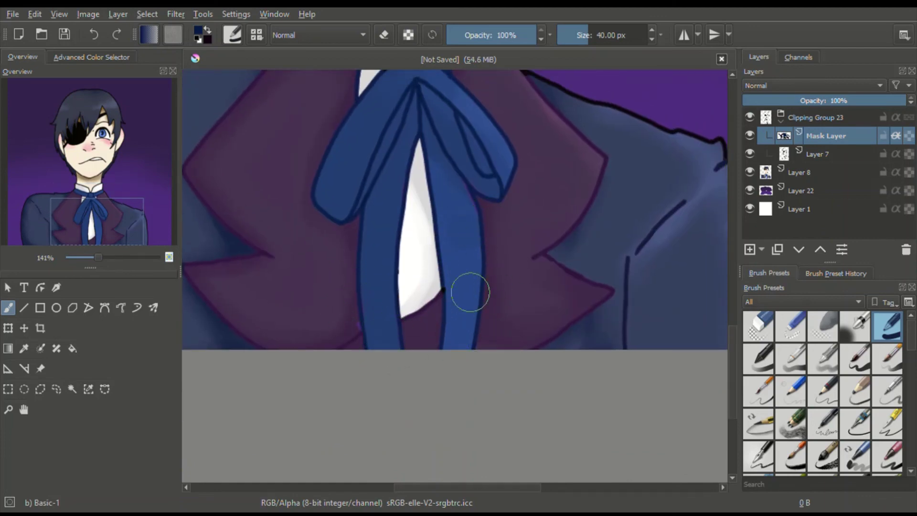
# - Recolour the jaw, chin, mouth, nose and neckline outlines dark brown on the mask layer with Basic-1 at 40 px
pyautogui.moveTo(118, 217); pyautogui.dragTo(114, 155)
pyautogui.keyDown('ctrl'); pyautogui.click(402, 307); pyautogui.keyUp('ctrl')
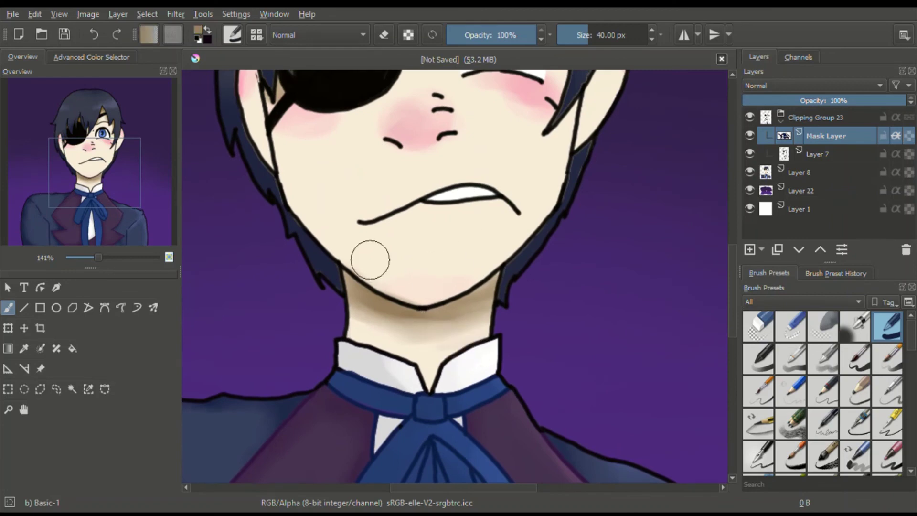
pyautogui.click(91, 57)
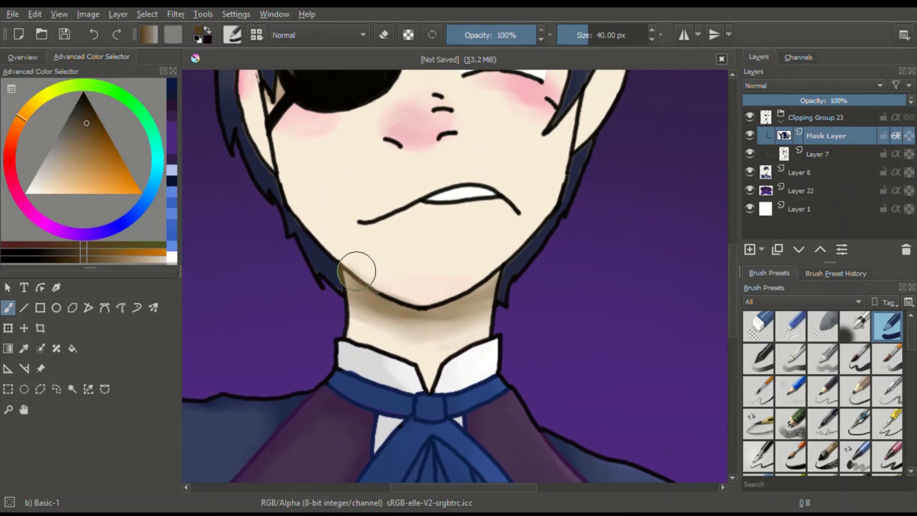
pyautogui.moveTo(356, 271); pyautogui.dragTo(267, 133)
pyautogui.moveTo(359, 222)
pyautogui.mouseDown()
pyautogui.moveTo(455, 193)
pyautogui.moveTo(506, 203)
pyautogui.mouseUp()
pyautogui.moveTo(449, 138)
pyautogui.mouseDown()
pyautogui.moveTo(413, 145)
pyautogui.moveTo(427, 112)
pyautogui.mouseUp()
pyautogui.moveTo(389, 290); pyautogui.dragTo(415, 299)
pyautogui.moveTo(417, 364)
pyautogui.mouseDown()
pyautogui.moveTo(427, 369)
pyautogui.moveTo(473, 346)
pyautogui.mouseUp()
pyautogui.moveTo(487, 278); pyautogui.dragTo(426, 292)
pyautogui.moveTo(365, 348); pyautogui.dragTo(405, 353)
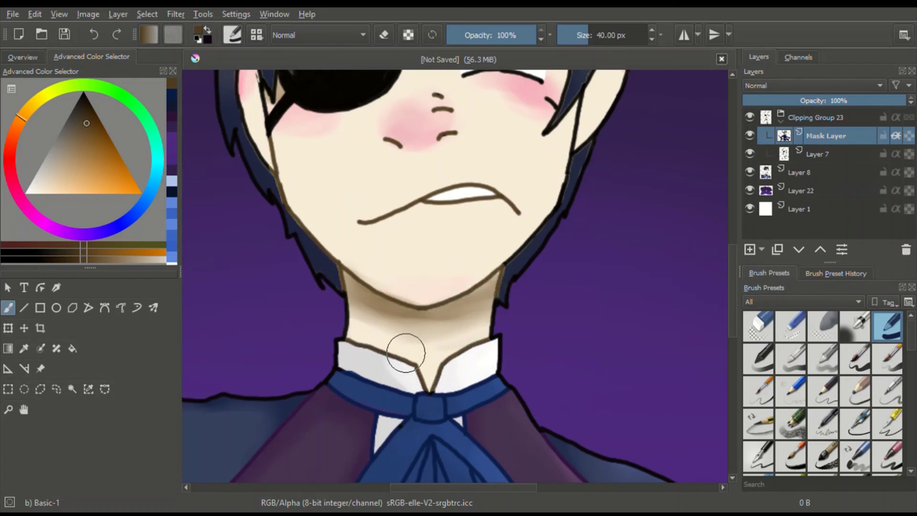
# - Recolour the ear outlines and cheek crease dark brown, then erase the brown spill over the lower eyelid and eye-patch strap with Eraser Small
pyautogui.click(31, 56)
pyautogui.moveTo(88, 162); pyautogui.dragTo(93, 150)
pyautogui.moveTo(518, 167); pyautogui.dragTo(511, 170)
pyautogui.moveTo(529, 217)
pyautogui.mouseDown()
pyautogui.moveTo(550, 199)
pyautogui.moveTo(540, 232)
pyautogui.mouseUp()
pyautogui.moveTo(220, 115); pyautogui.dragTo(254, 239)
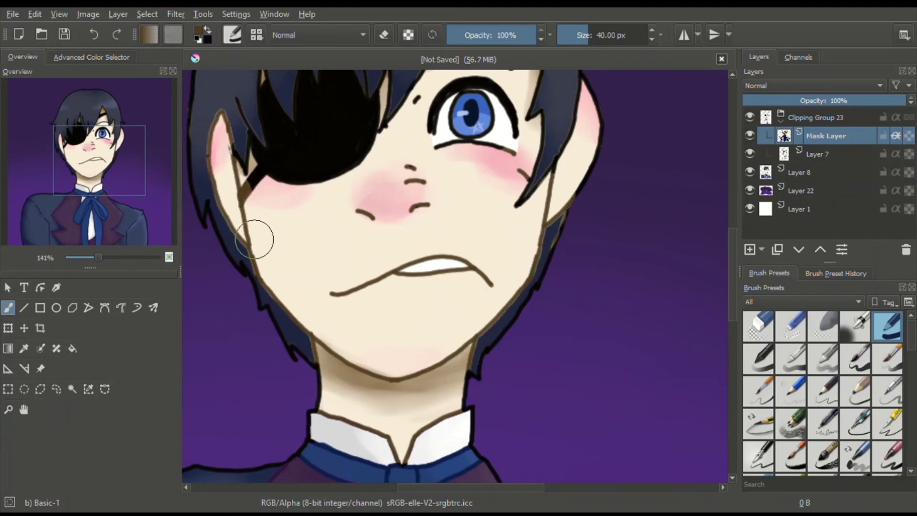
pyautogui.click(790, 326)
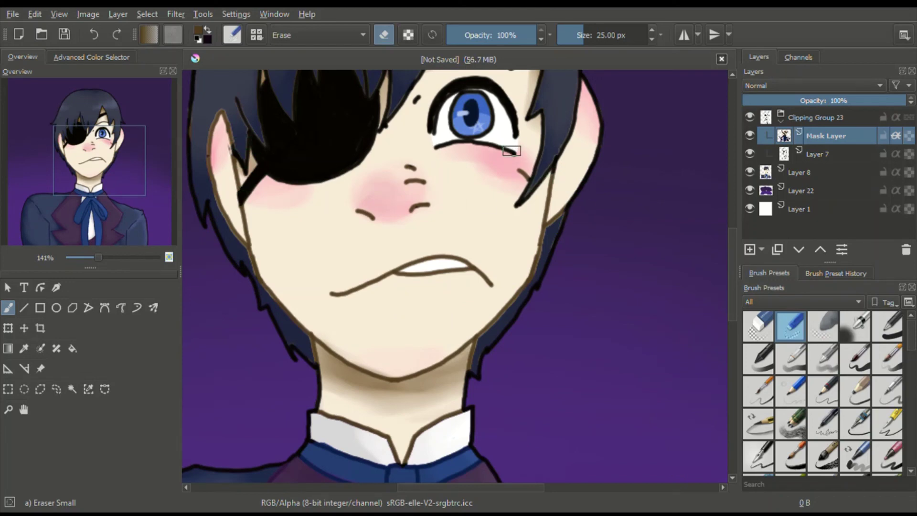
pyautogui.press('/')
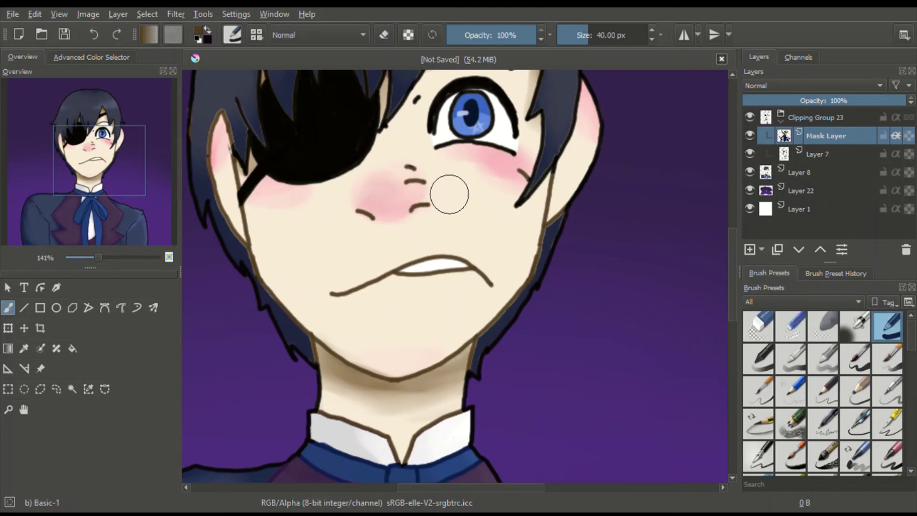
# - Recolour the outlines of the fringe strands very dark navy, based on a darker shade of the sampled hair colour, with Basic-1 at 40 px
pyautogui.moveTo(65, 167)
pyautogui.mouseDown()
pyautogui.moveTo(65, 124)
pyautogui.moveTo(60, 137)
pyautogui.mouseUp()
pyautogui.keyDown('ctrl'); pyautogui.click(267, 454); pyautogui.keyUp('ctrl')
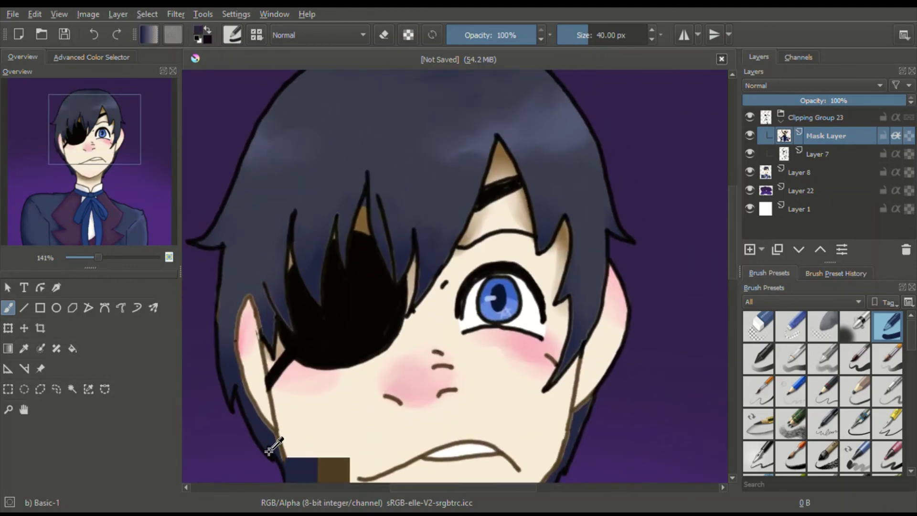
pyautogui.click(91, 56)
pyautogui.click(86, 107)
pyautogui.click(22, 57)
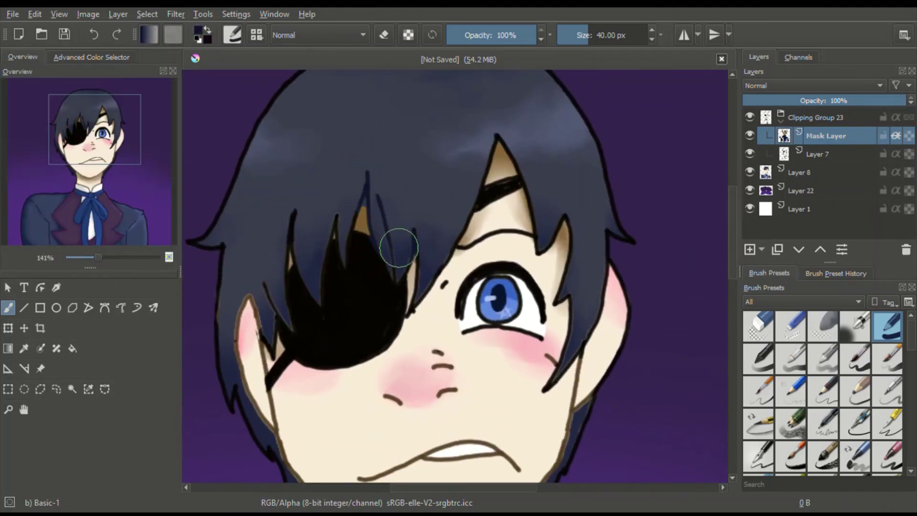
pyautogui.moveTo(457, 209); pyautogui.dragTo(506, 143)
pyautogui.moveTo(359, 192); pyautogui.dragTo(270, 258)
pyautogui.moveTo(311, 287)
pyautogui.mouseDown()
pyautogui.moveTo(341, 263)
pyautogui.moveTo(287, 307)
pyautogui.moveTo(287, 277)
pyautogui.mouseUp()
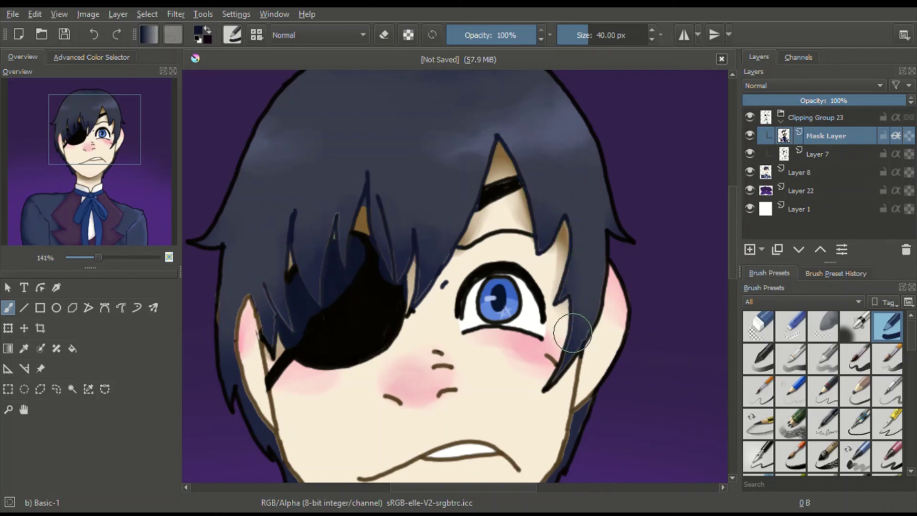
# - Erase the navy spill over the black eye patch beneath the fringe with Eraser Small at 25 px
pyautogui.moveTo(102, 199); pyautogui.dragTo(97, 140)
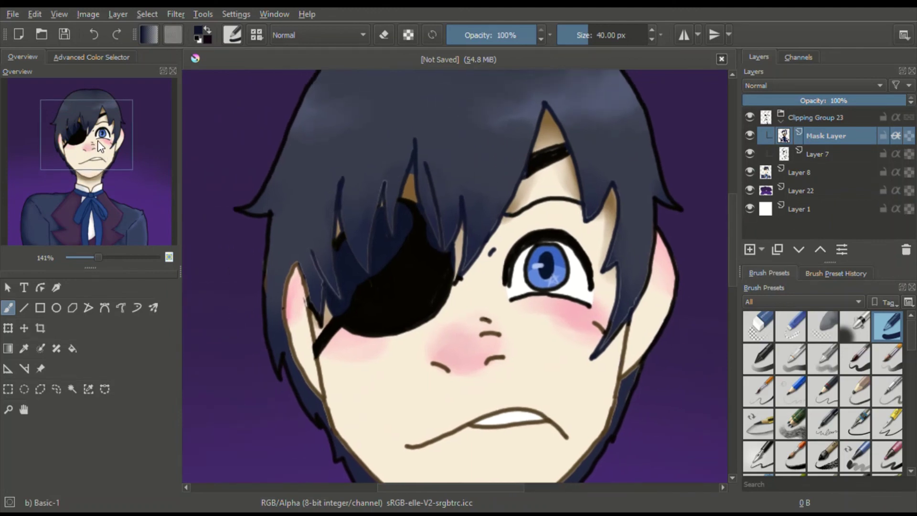
pyautogui.click(790, 326)
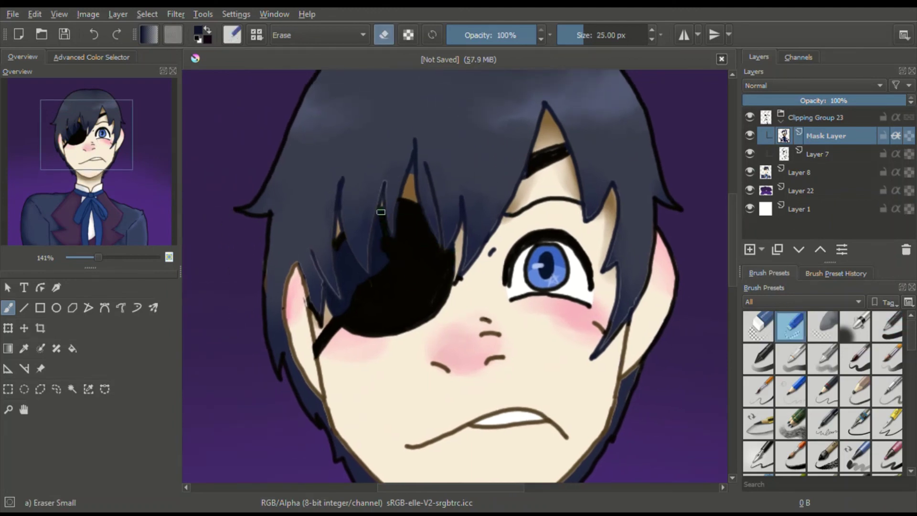
pyautogui.moveTo(380, 212)
pyautogui.mouseDown()
pyautogui.moveTo(376, 258)
pyautogui.moveTo(354, 291)
pyautogui.mouseUp()
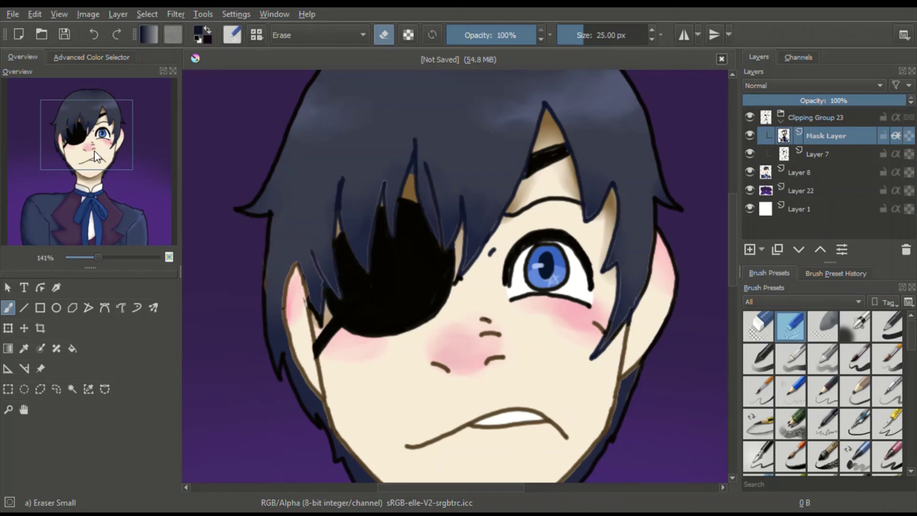
pyautogui.scroll(-3, 95, 151)
pyautogui.moveTo(94, 152); pyautogui.dragTo(99, 180)
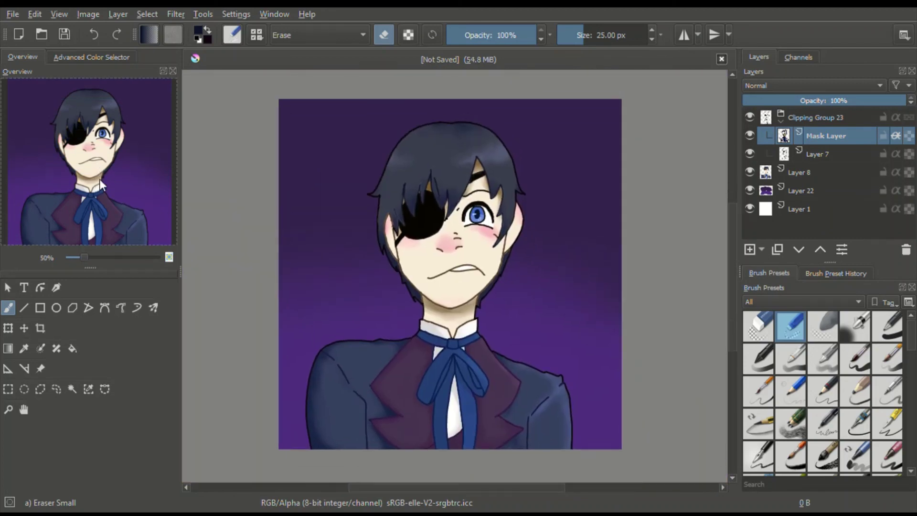